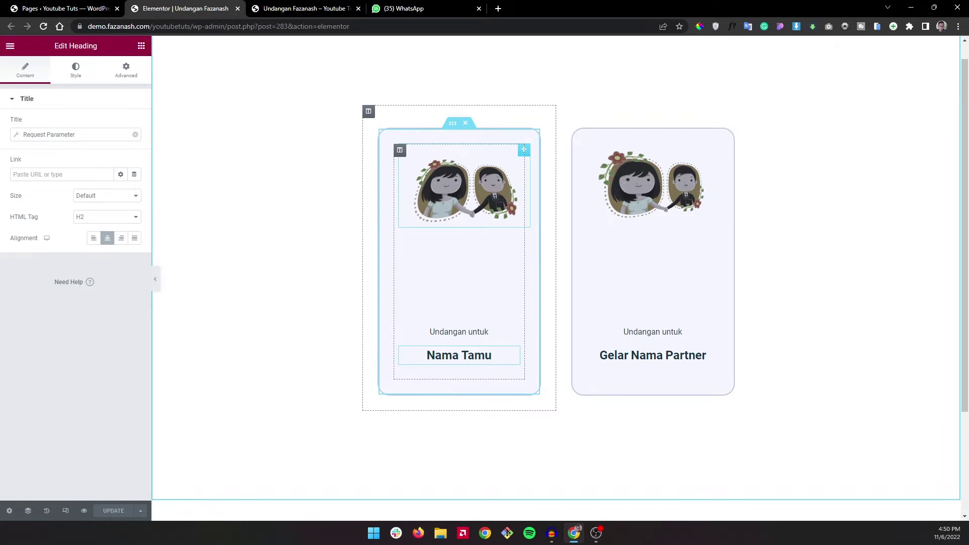
# - Examine the widgets that make up the two invitation cards: the image, the headings and the icon list
pyautogui.click(524, 149)
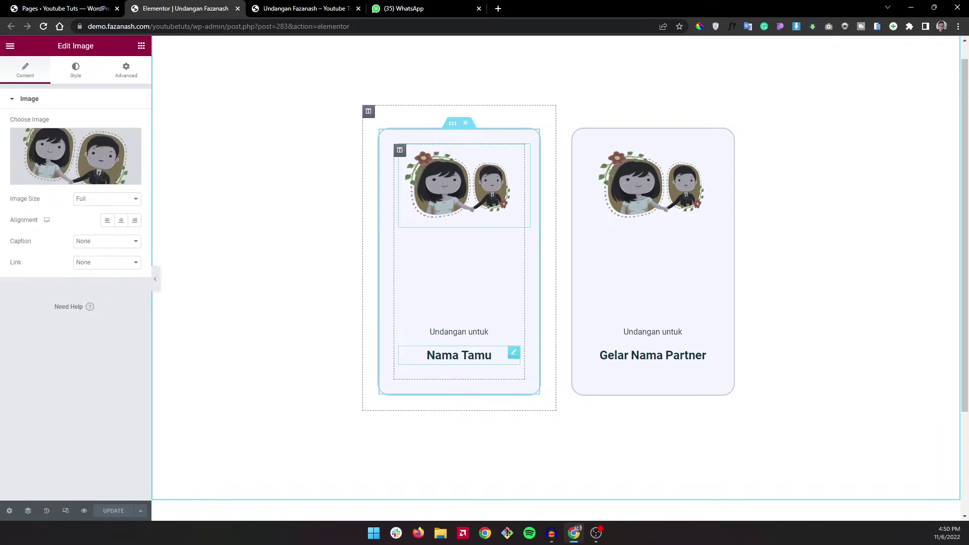
pyautogui.click(514, 332)
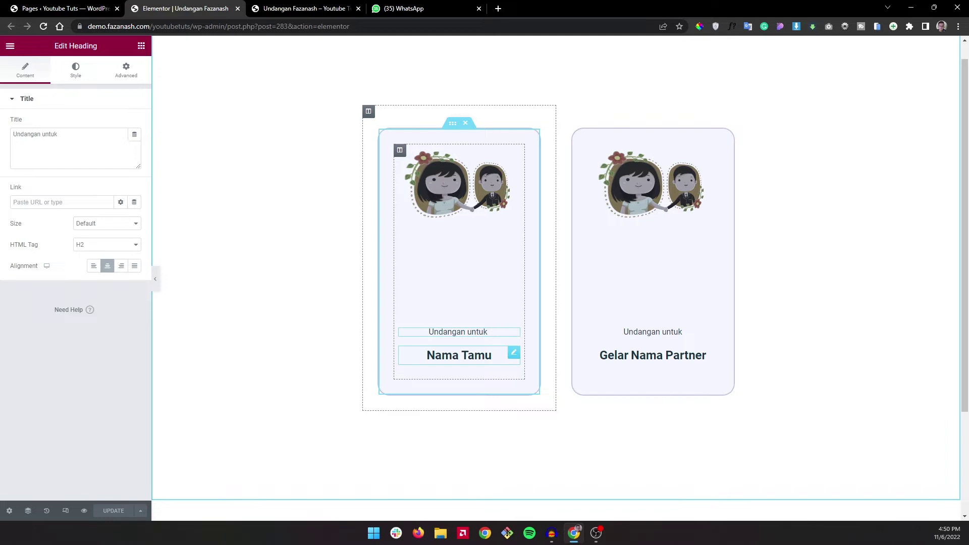
pyautogui.click(514, 353)
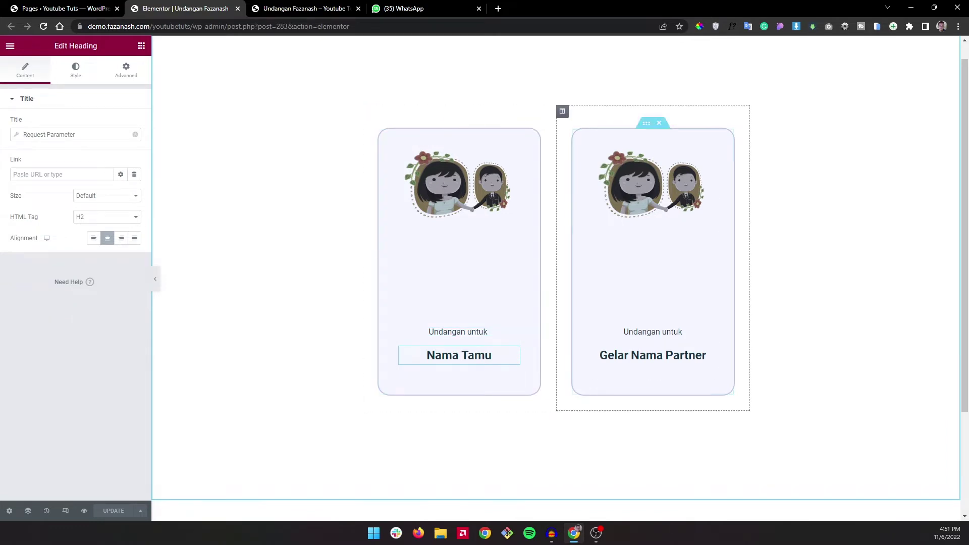
pyautogui.click(657, 355)
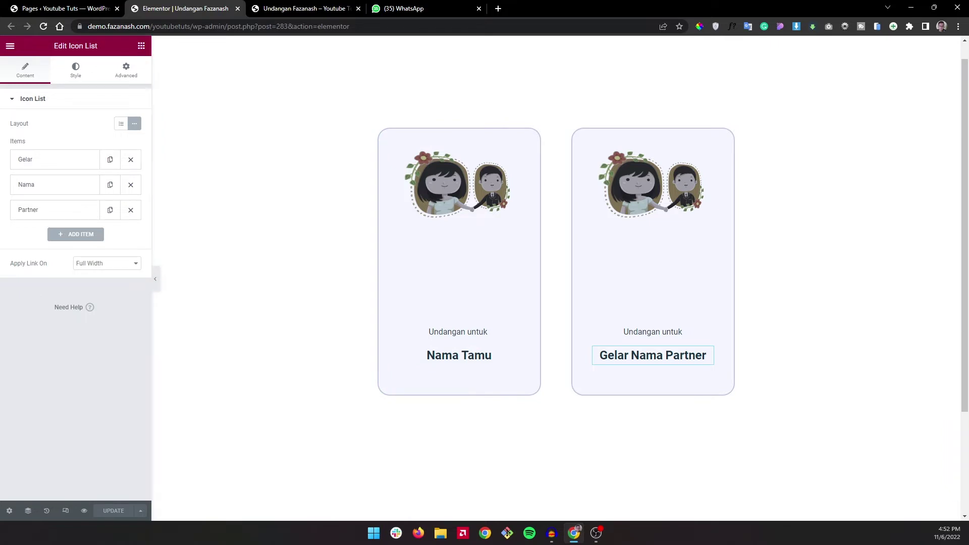
pyautogui.click(141, 45)
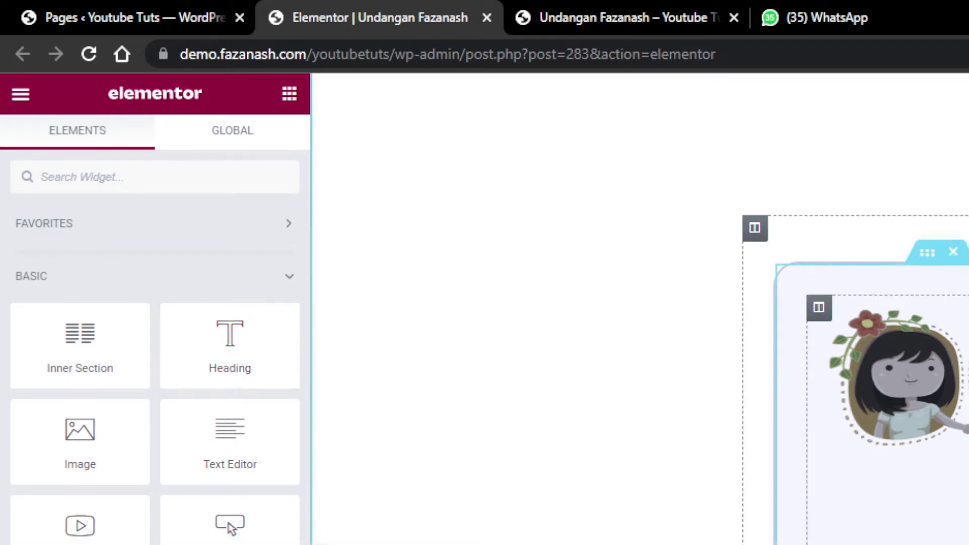
# - Remove the dynamic tag from the guest name heading in the first card and clear its title text
pyautogui.click(964, 495)
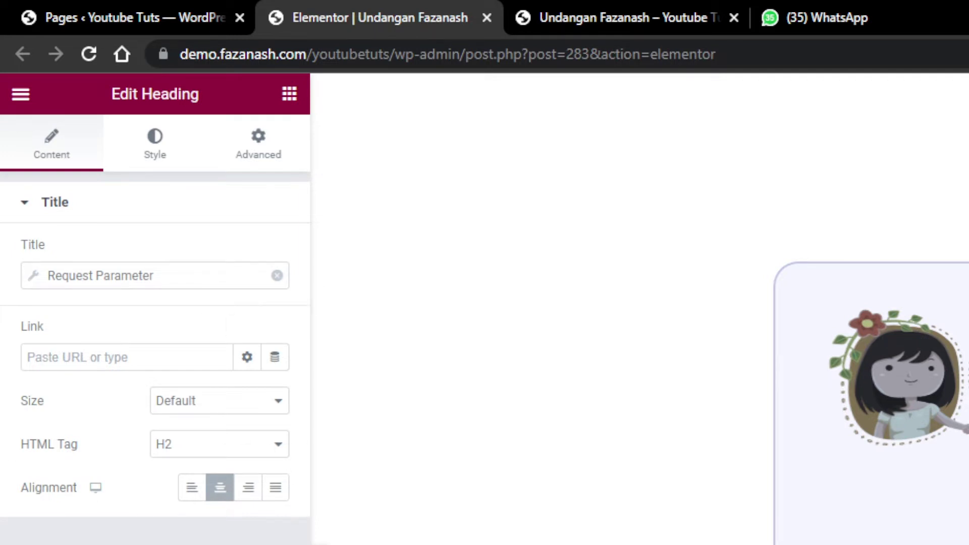
pyautogui.click(276, 276)
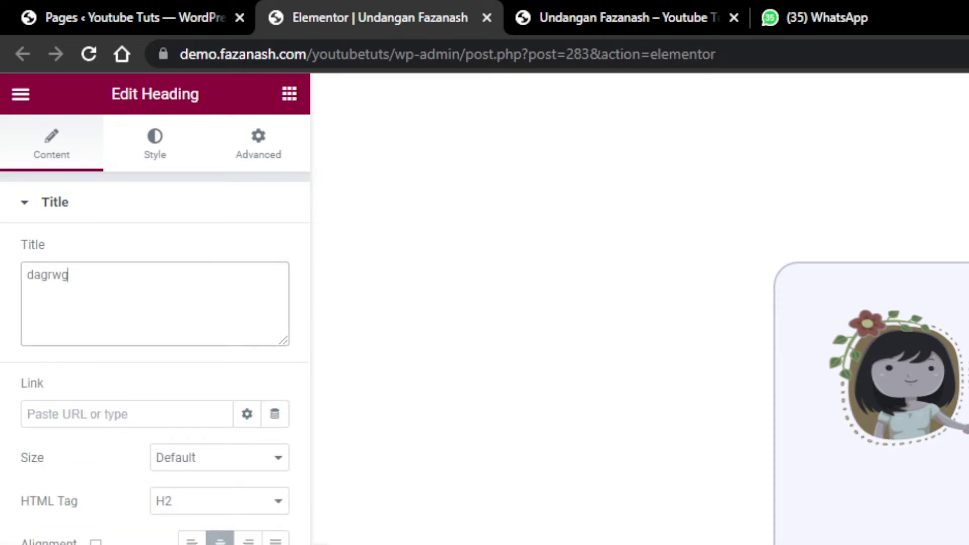
pyautogui.hotkey('ctrl', 'a')
pyautogui.rightClick(266, 323)
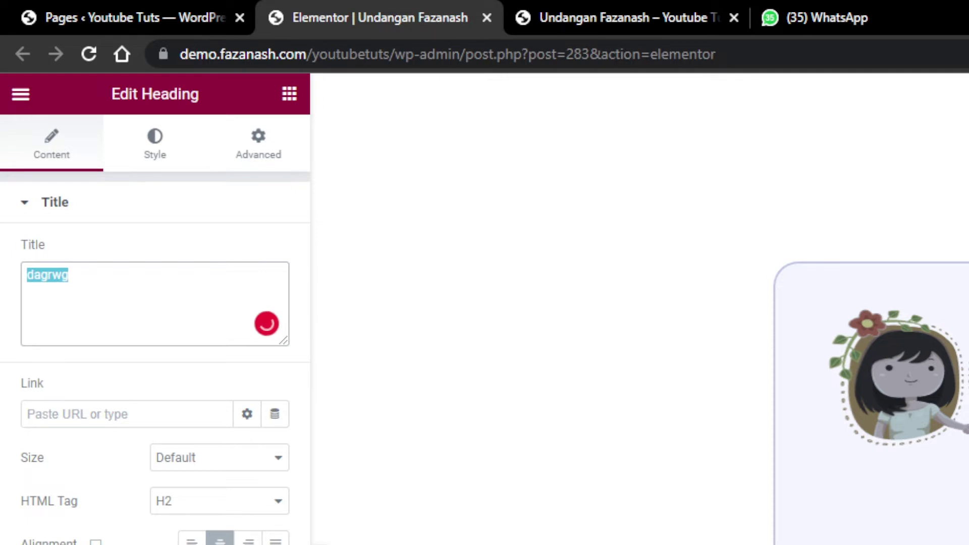
pyautogui.press('BackSpace')
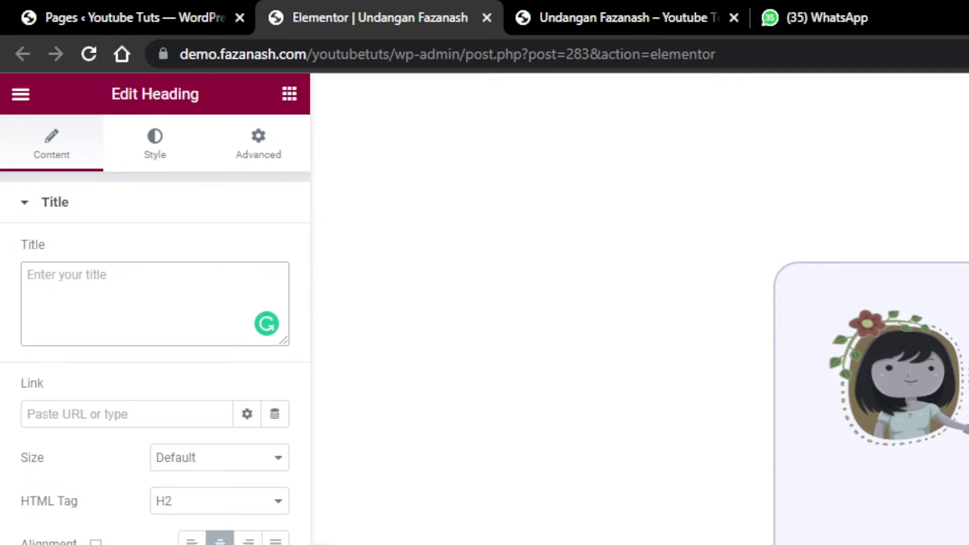
# - Try the static title "Nama Tamu" in the guest name heading, and clear it again
pyautogui.write('Nama ')
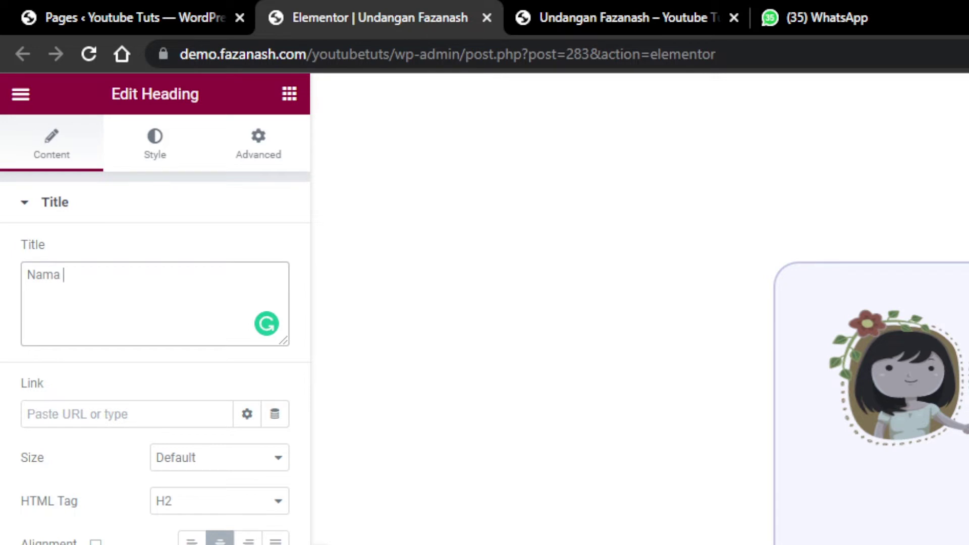
pyautogui.write('Tamu')
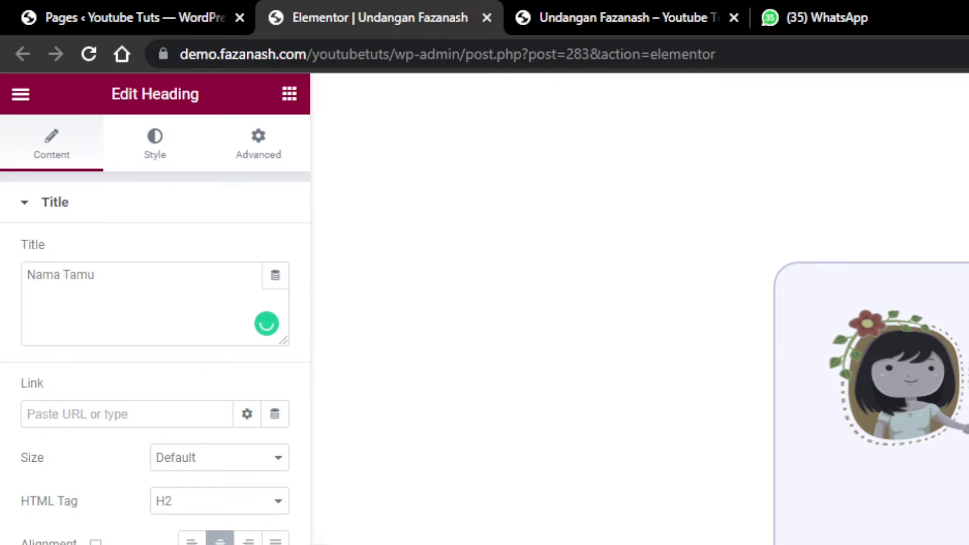
pyautogui.hotkey('ctrl', 'a')
pyautogui.press('BackSpace')
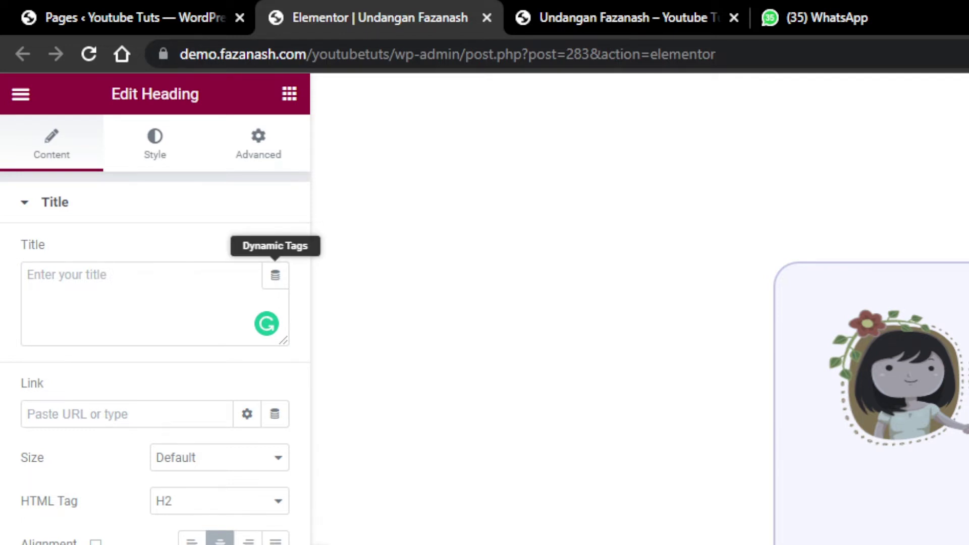
# - Assign the Request Parameter dynamic tag to the guest name heading's title
pyautogui.click(275, 275)
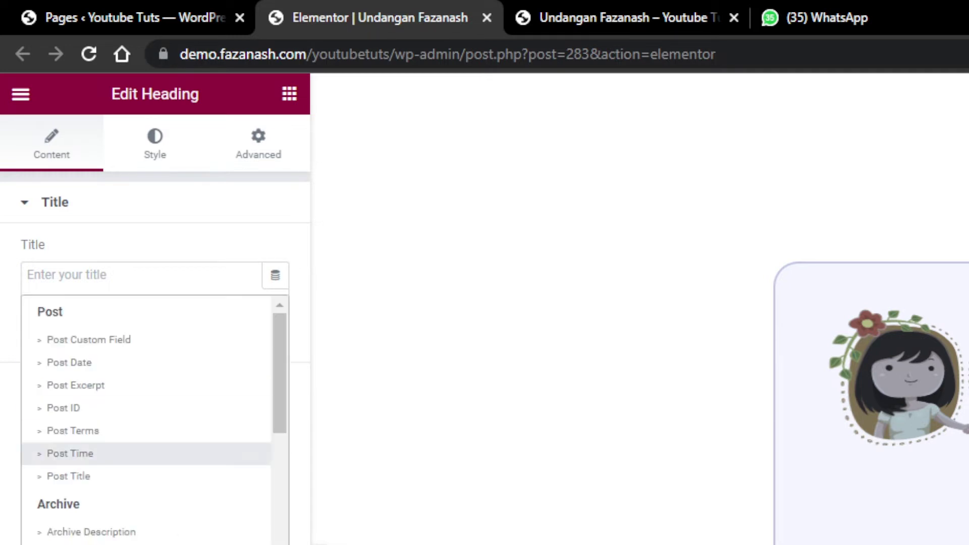
pyautogui.scroll(-2, 127, 455)
pyautogui.scroll(-3, 126, 455)
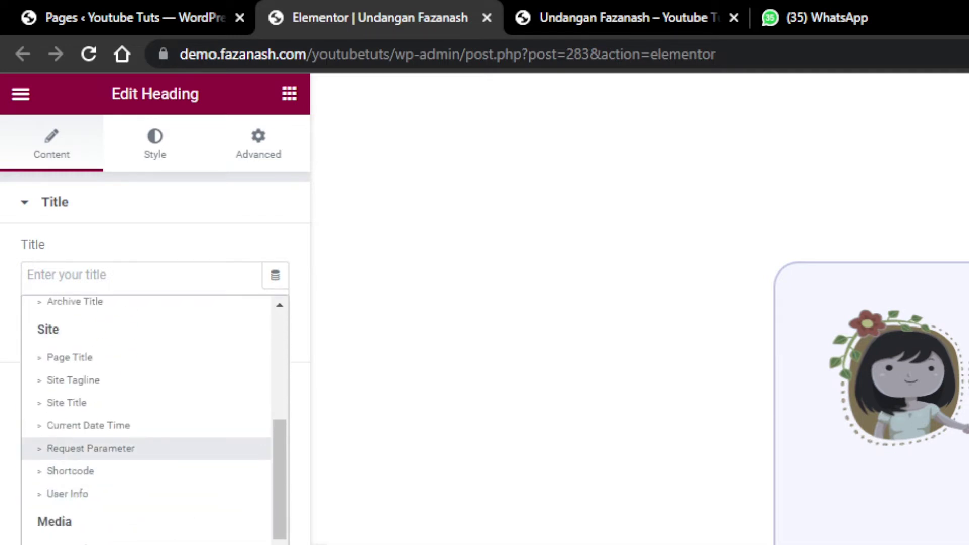
pyautogui.click(90, 448)
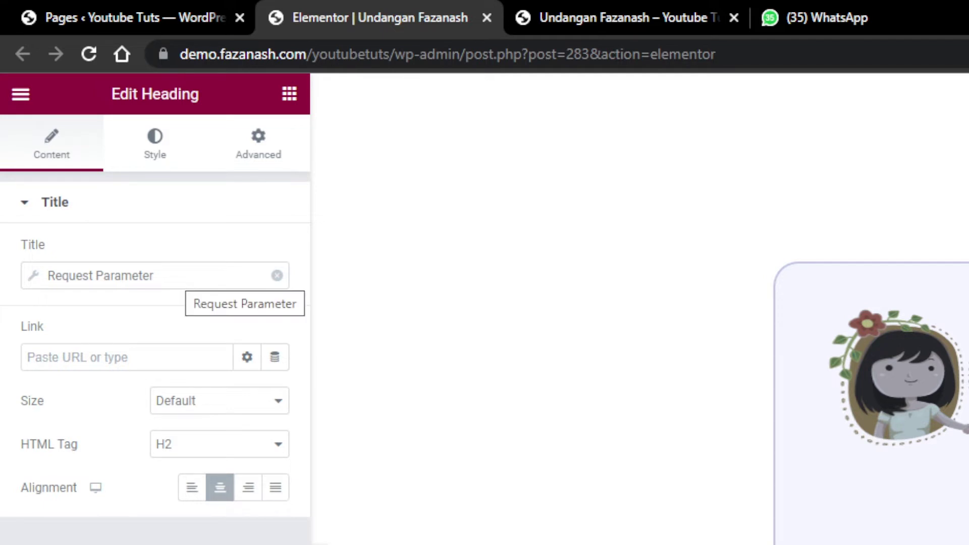
# - Configure the heading's Request Parameter tag with type Get and parameter name "nama-undangan"
pyautogui.click(185, 278)
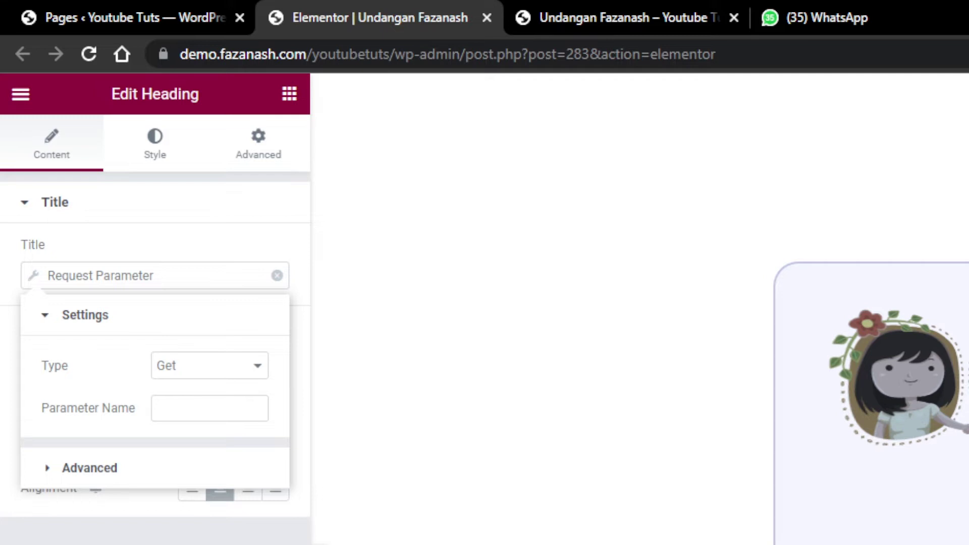
pyautogui.click(209, 366)
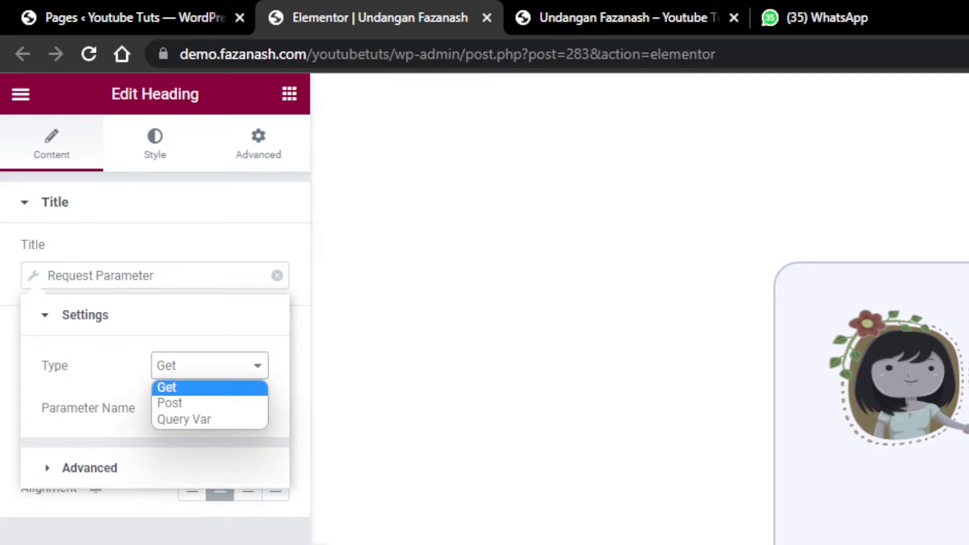
pyautogui.click(210, 387)
pyautogui.click(209, 409)
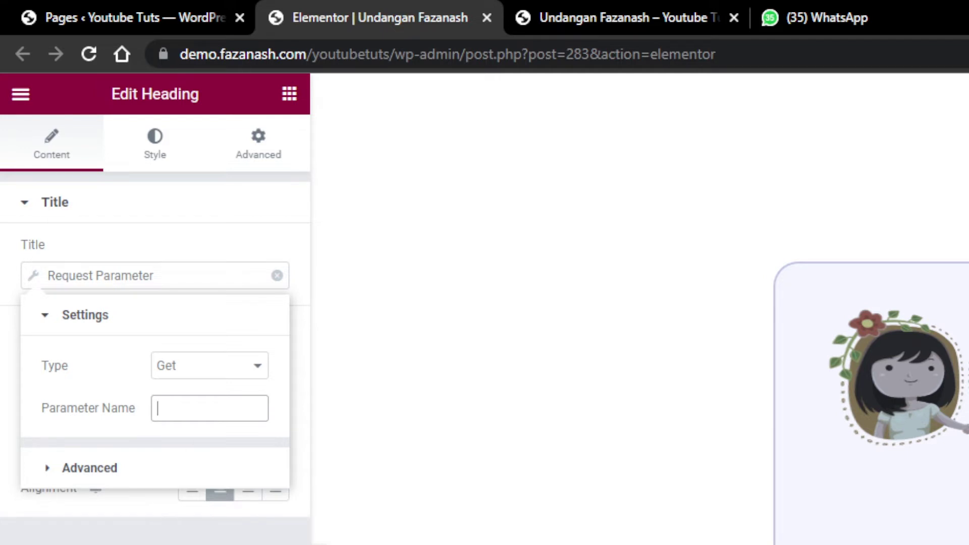
pyautogui.write('nama-undanan')
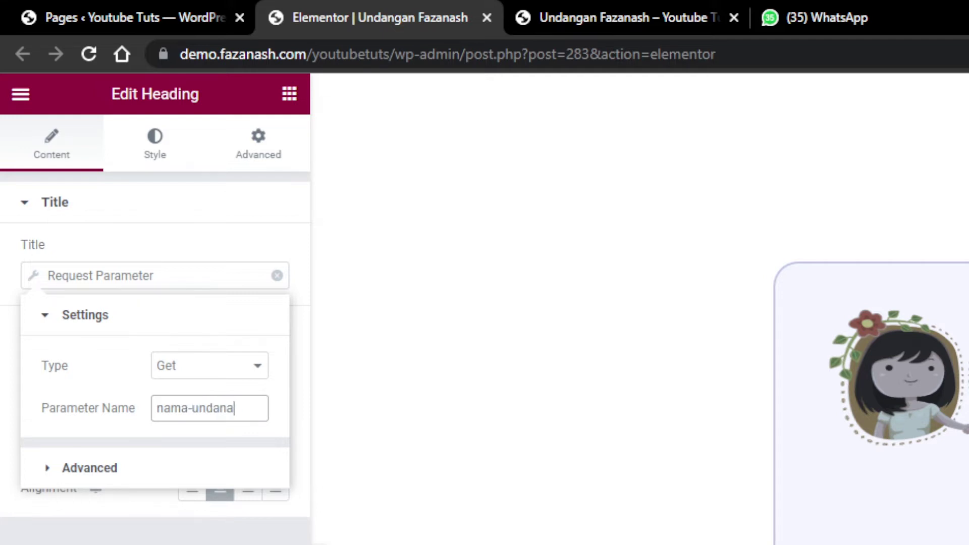
pyautogui.press('BackSpace')
pyautogui.press('BackSpace')
pyautogui.press('BackSpace')
pyautogui.write('ngan')
# - Set the Before text in the Request Parameter tag's advanced options to "Tuan/Ny"
pyautogui.click(85, 315)
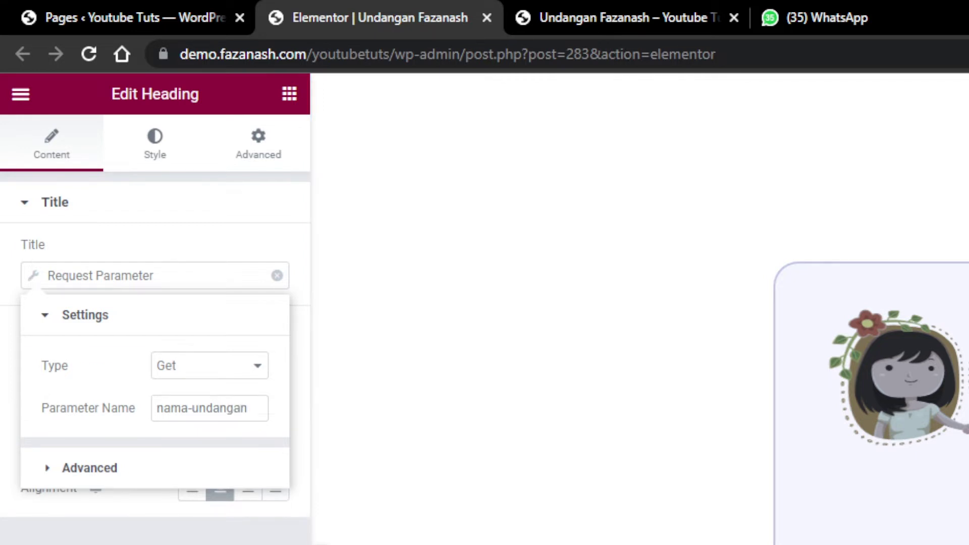
pyautogui.click(89, 366)
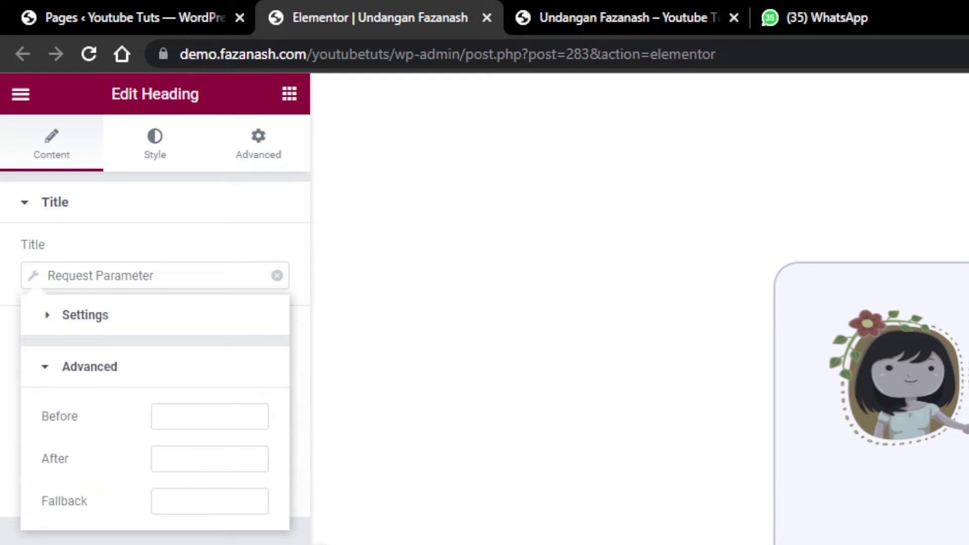
pyautogui.click(100, 276)
pyautogui.click(100, 275)
pyautogui.click(210, 417)
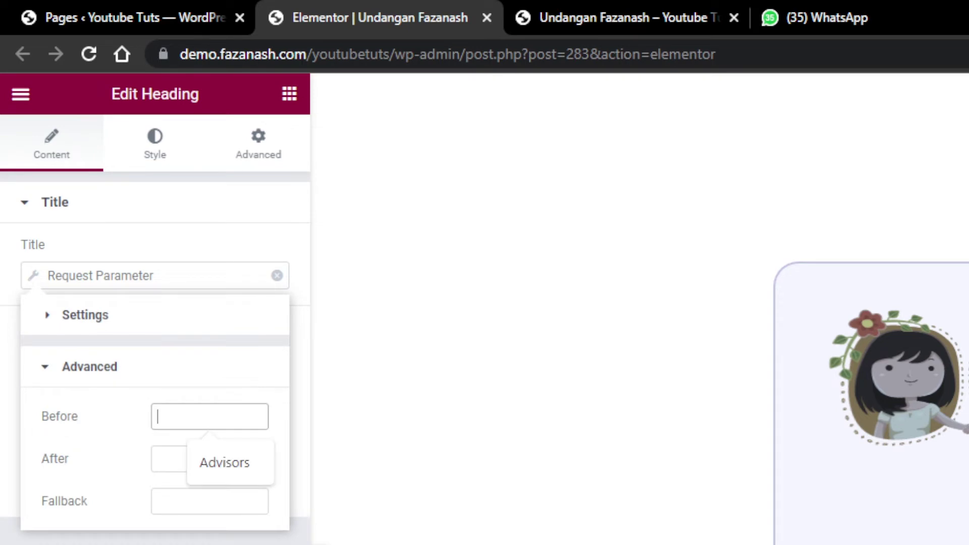
pyautogui.click(100, 276)
pyautogui.click(100, 276)
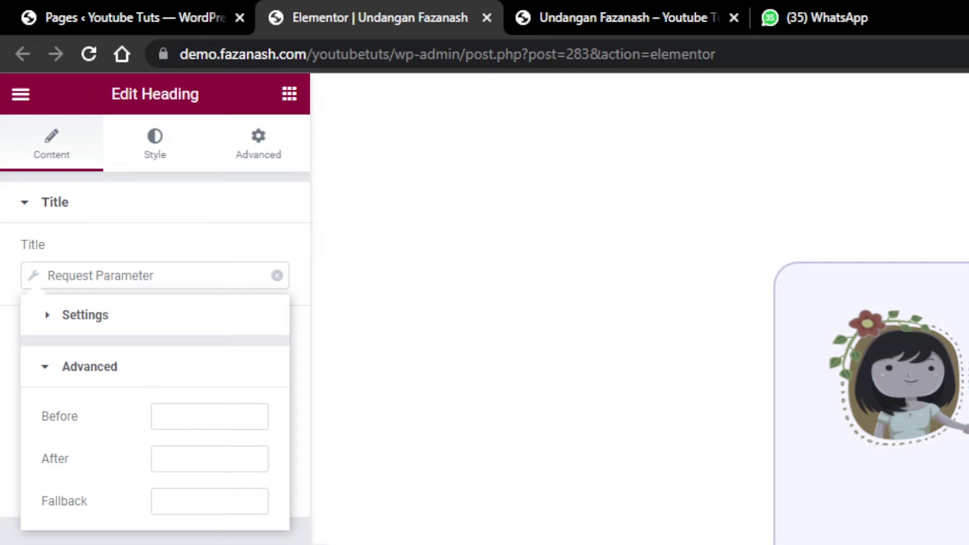
pyautogui.click(210, 417)
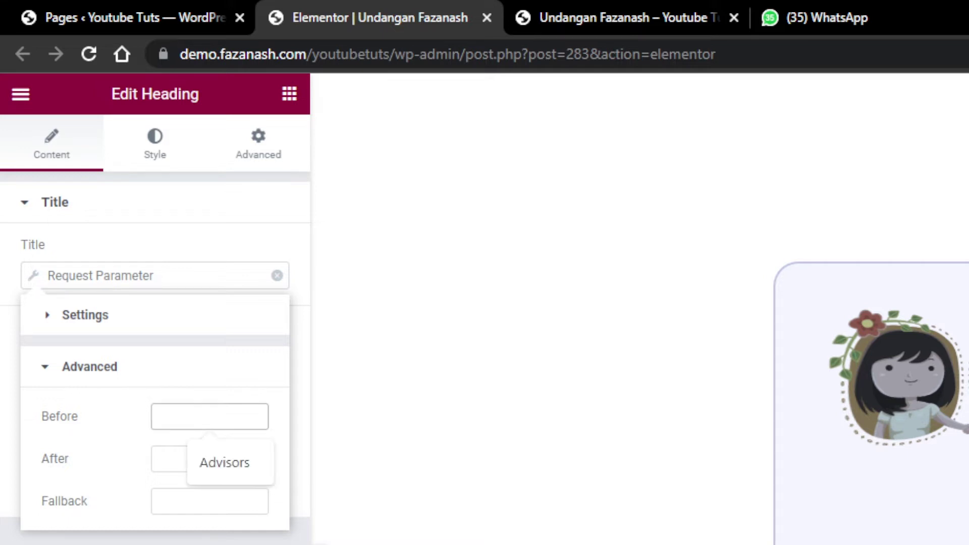
pyautogui.write('s')
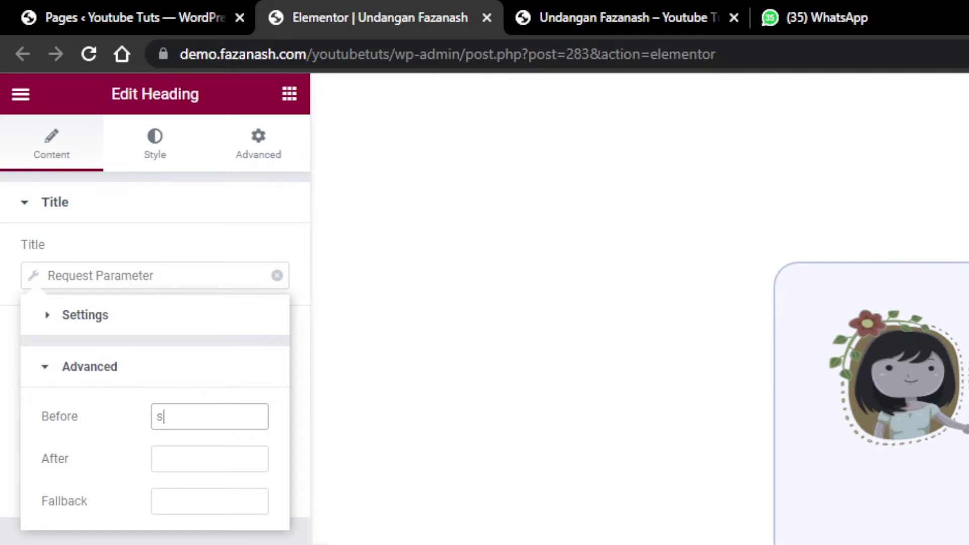
pyautogui.press('BackSpace')
pyautogui.write('Tuan')
pyautogui.write('?ny')
pyautogui.press('BackSpace')
pyautogui.press('BackSpace')
pyautogui.press('BackSpace')
pyautogui.write('/Ny')
# - Set the tag's After text to "dan Partner", preceded by a space
pyautogui.click(209, 459)
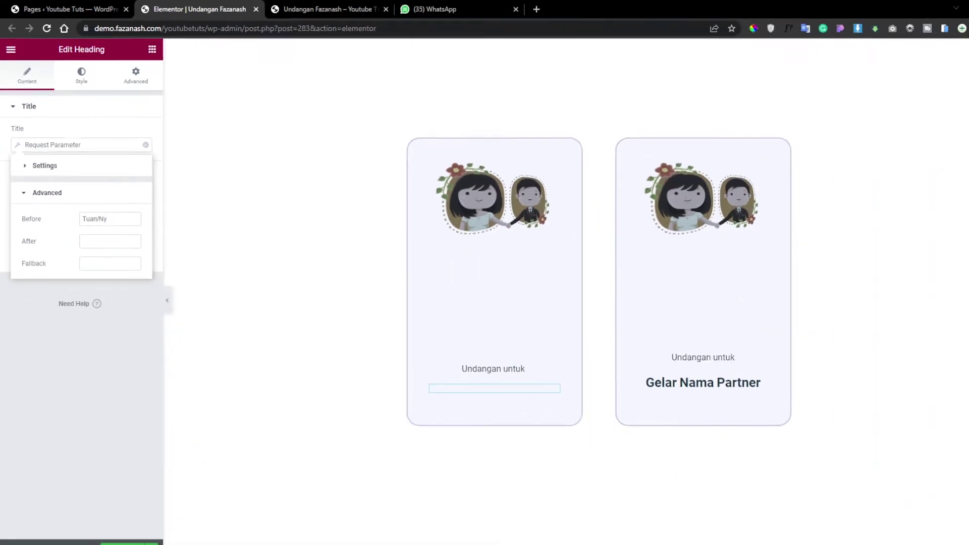
pyautogui.hotkey('alt', 'Tab')
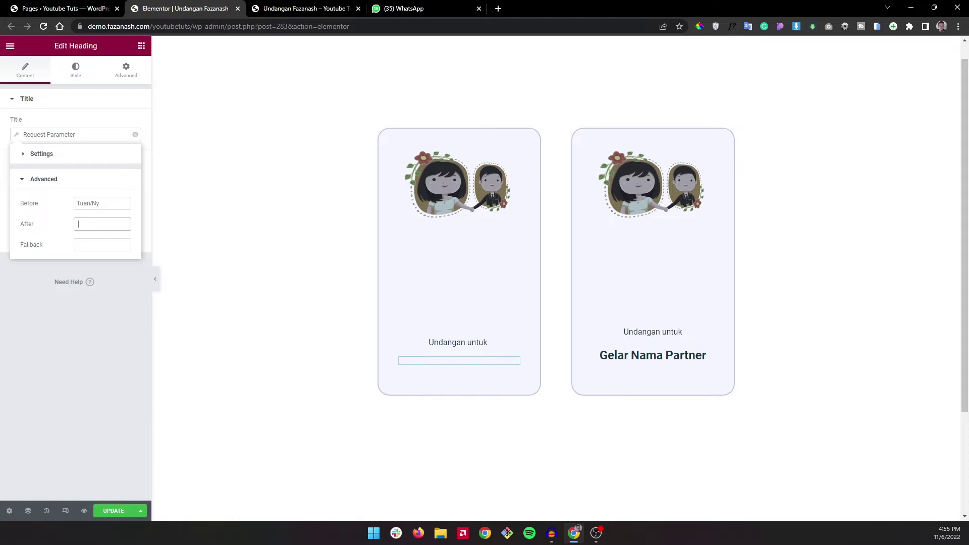
pyautogui.write('dan Partner')
pyautogui.click(102, 245)
pyautogui.click(76, 223)
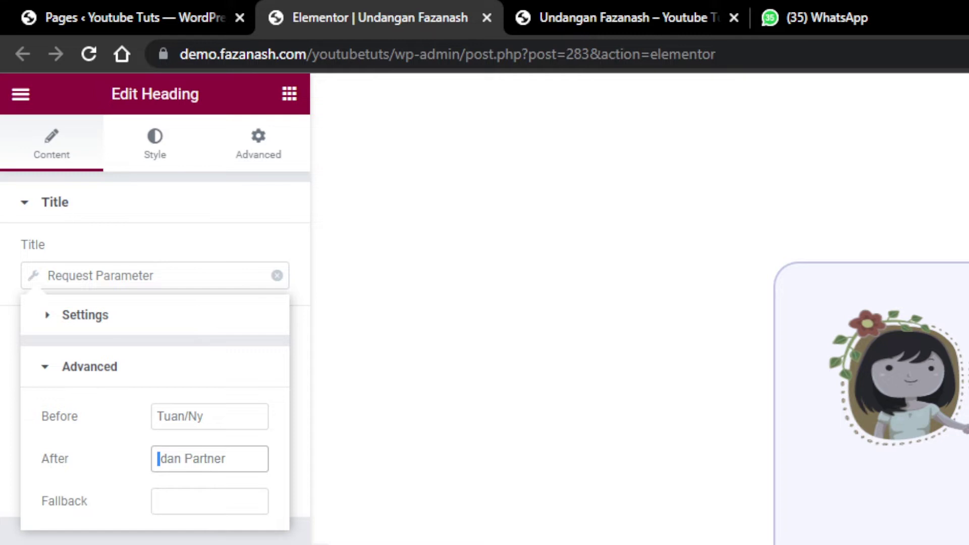
# - Set the tag's Fallback text to "Nama Tamu Undangan" and update the page
pyautogui.click(209, 501)
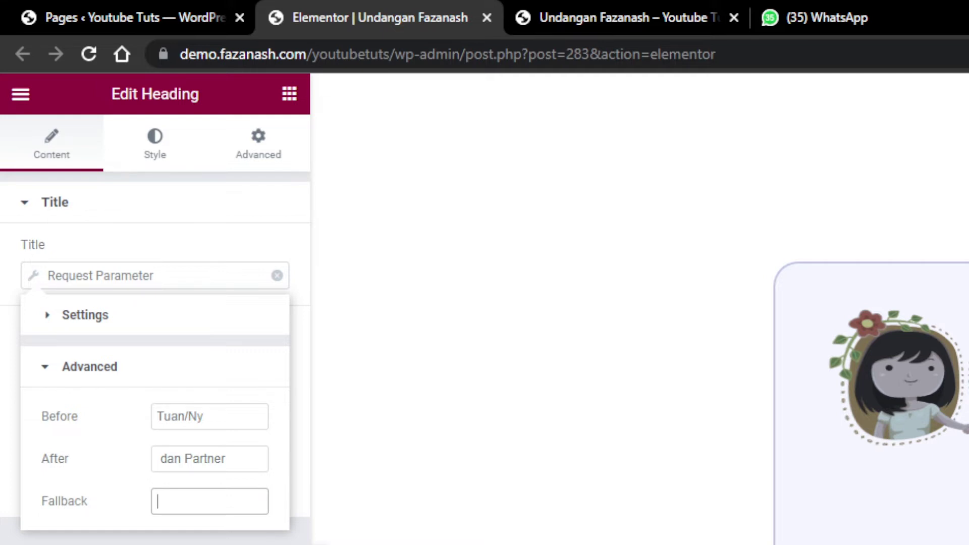
pyautogui.write('Nama Undangan')
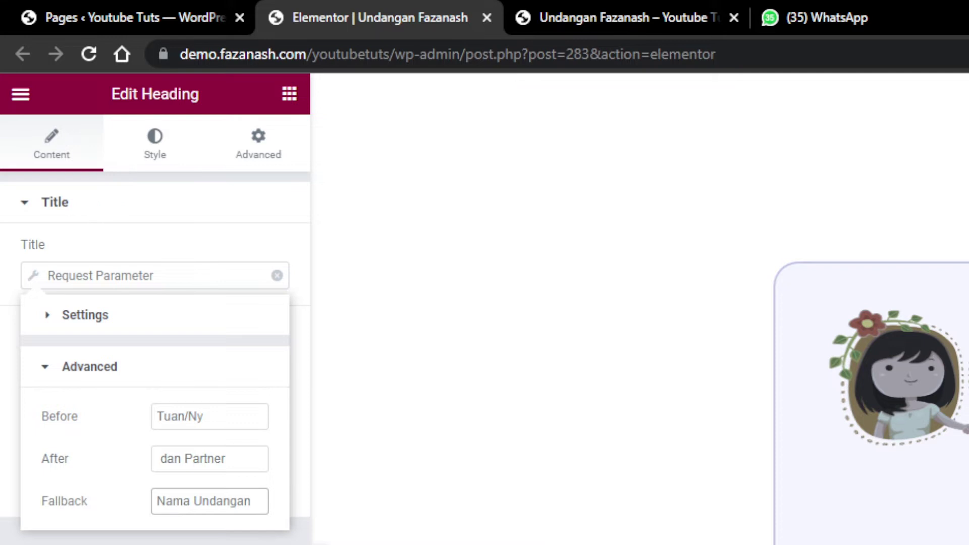
pyautogui.click(194, 501)
pyautogui.write('Tamu')
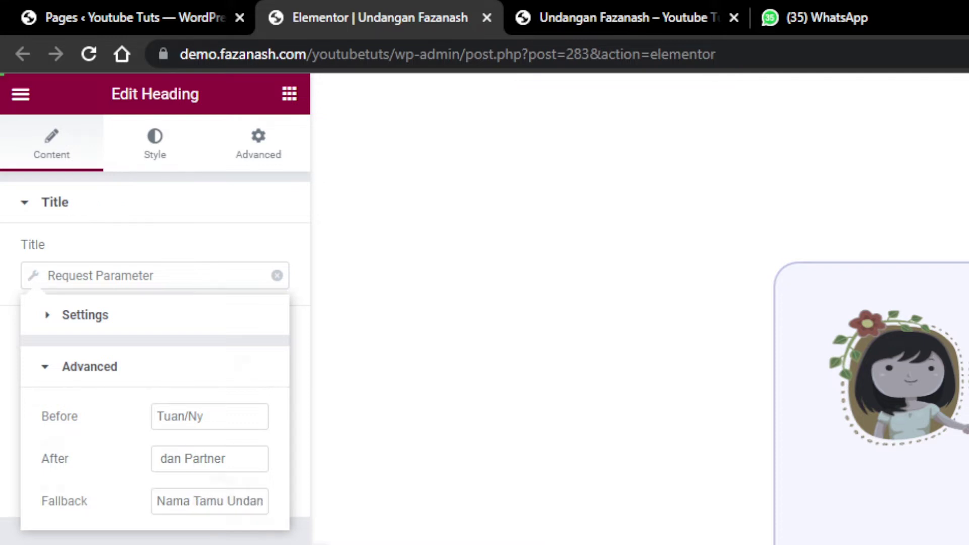
pyautogui.click(232, 544)
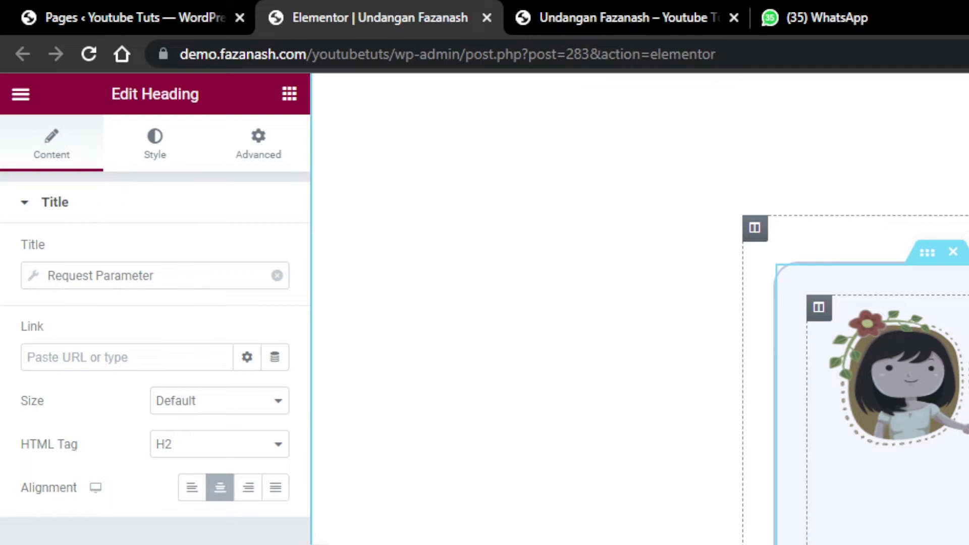
# - Reopen the Request Parameter tag's advanced options and review its Before and After texts
pyautogui.click(100, 275)
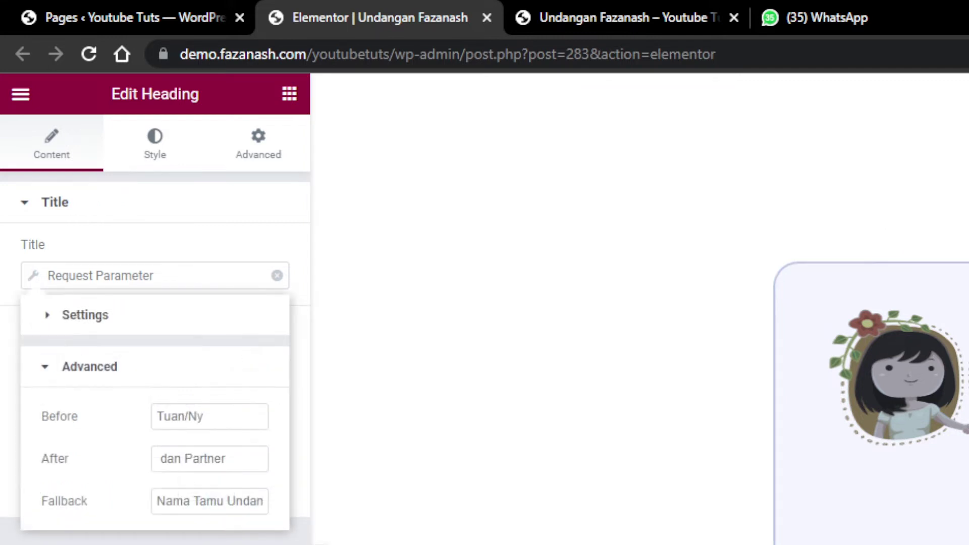
pyautogui.moveTo(205, 416); pyautogui.dragTo(156, 416)
pyautogui.moveTo(227, 459); pyautogui.dragTo(160, 459)
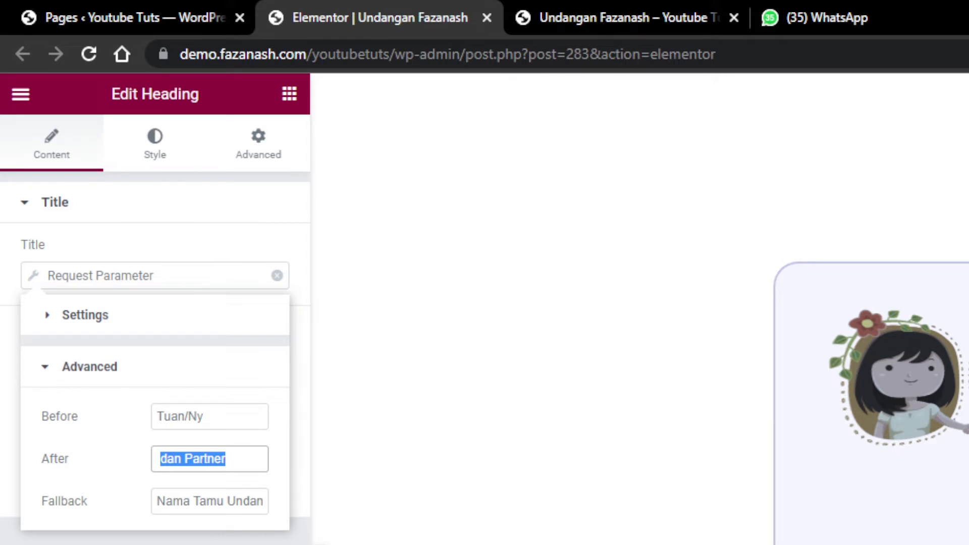
pyautogui.moveTo(208, 417); pyautogui.dragTo(157, 416)
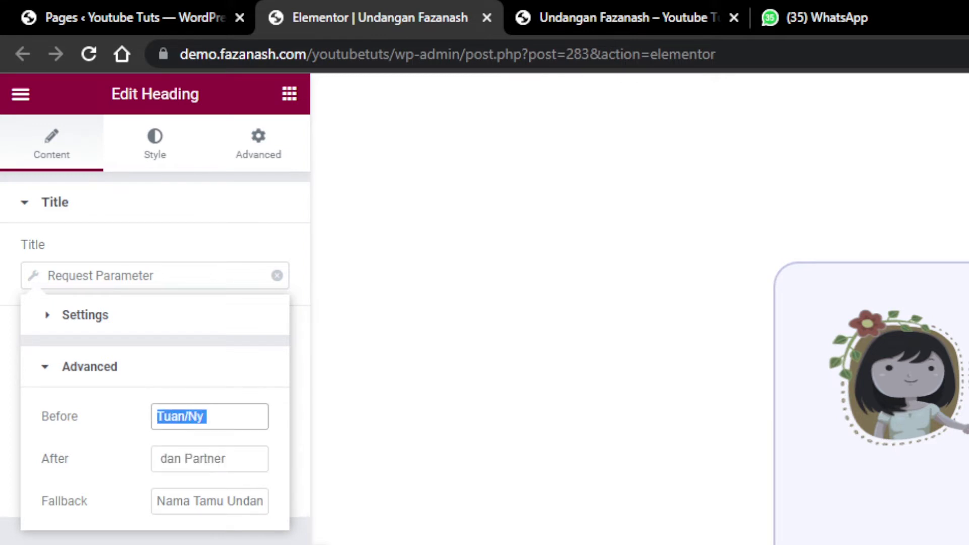
# - Recheck the After and Before texts of the heading's Request Parameter tag and close its options
pyautogui.moveTo(227, 459); pyautogui.dragTo(158, 459)
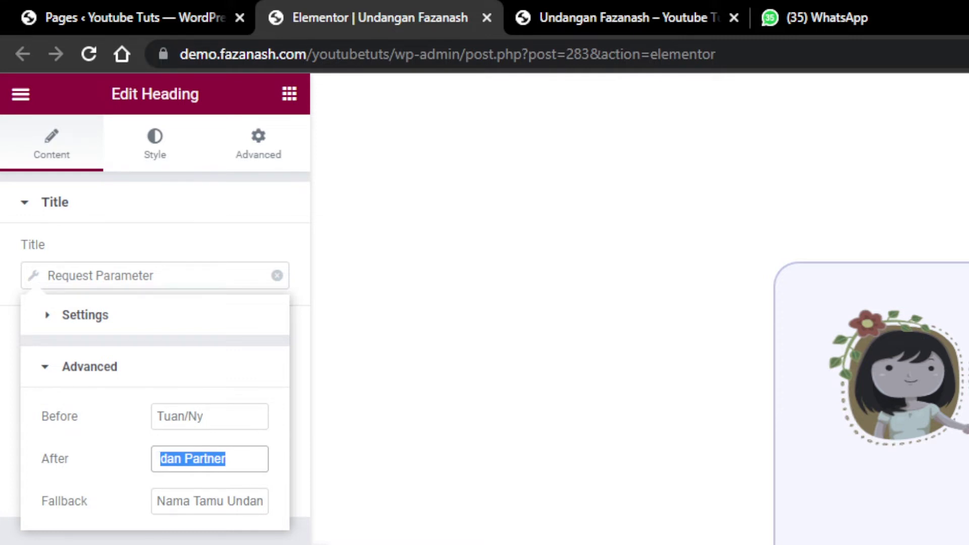
pyautogui.click(203, 416)
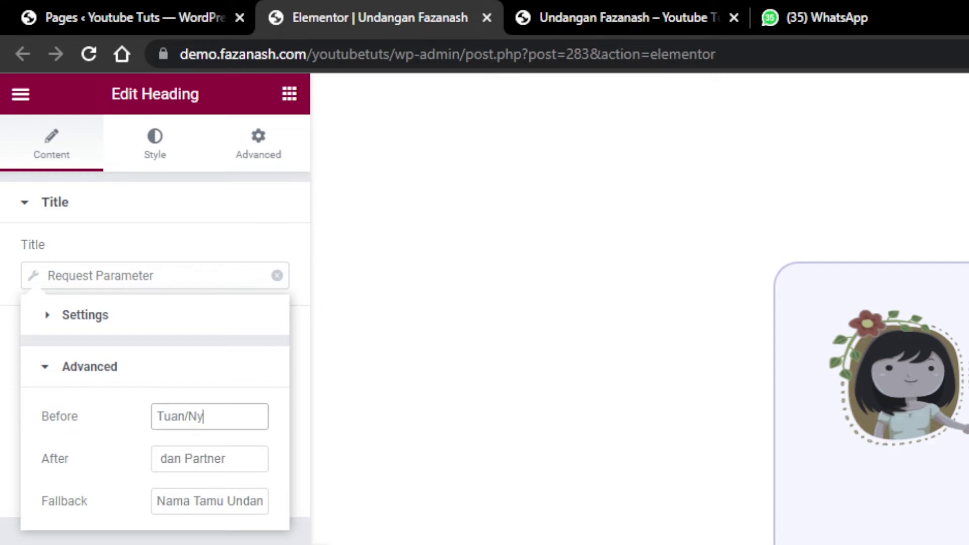
pyautogui.moveTo(203, 416); pyautogui.dragTo(156, 416)
pyautogui.click(126, 436)
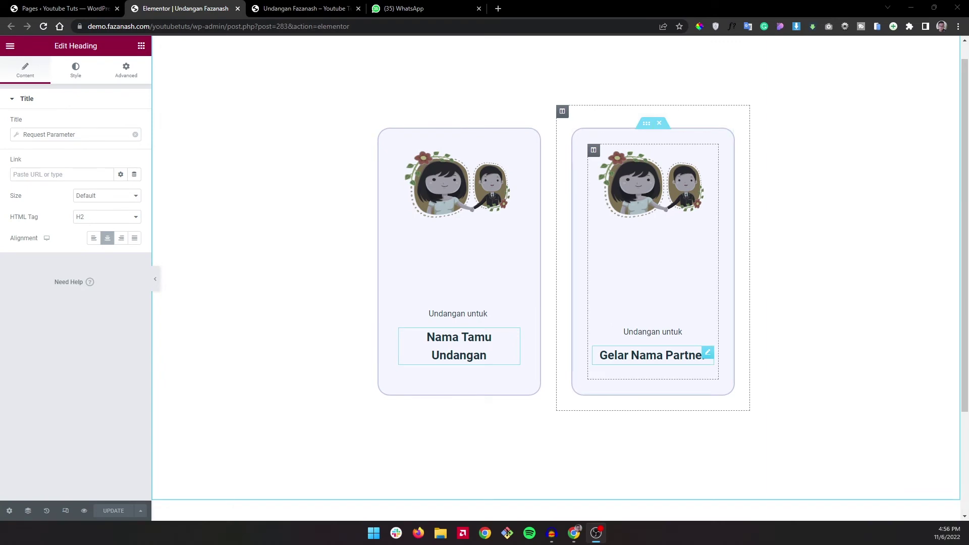
# - Open the guest-name icon list in the second invitation card and look over its Gelar item
pyautogui.click(653, 355)
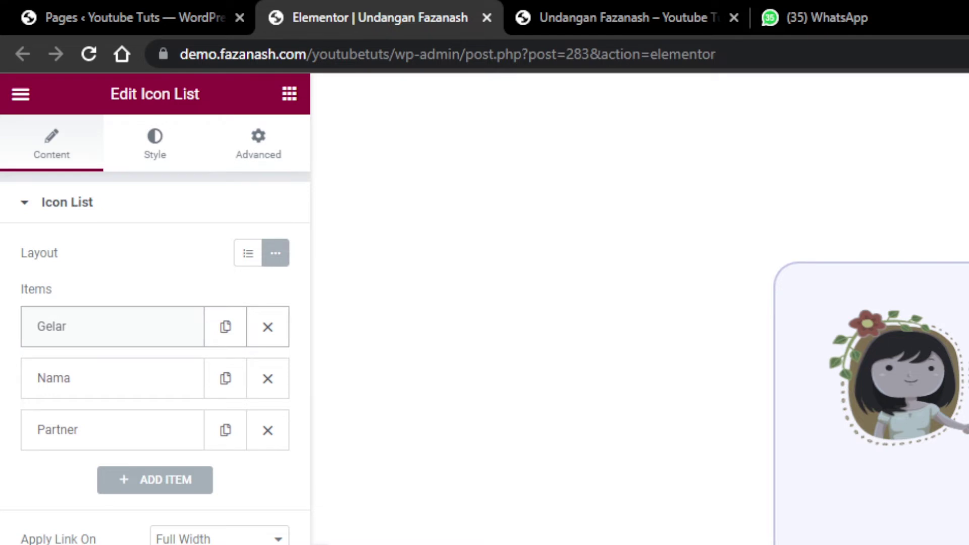
pyautogui.click(112, 326)
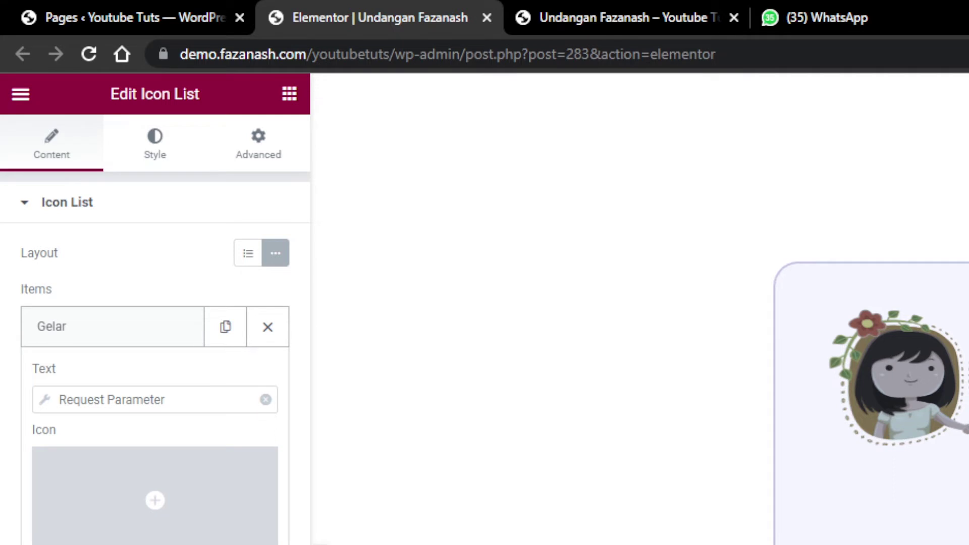
pyautogui.click(112, 327)
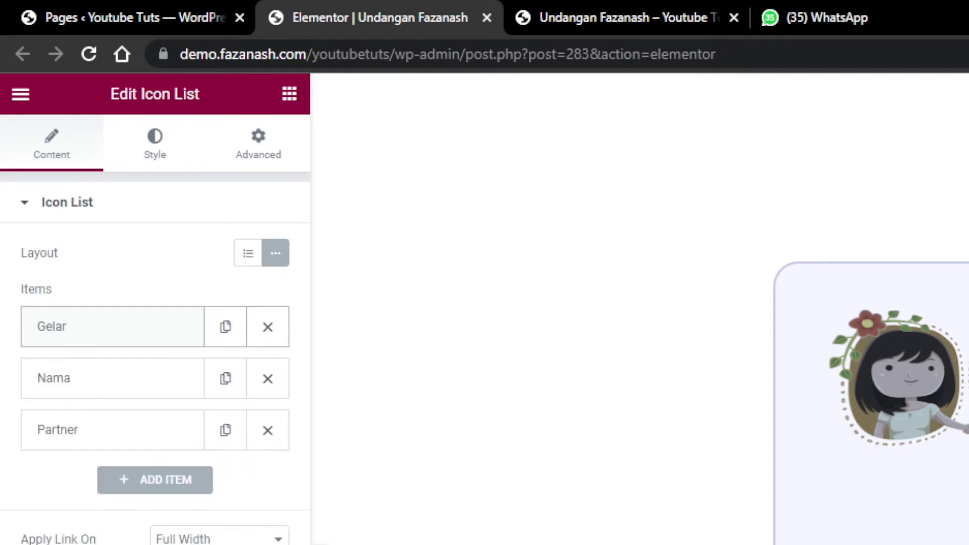
pyautogui.click(112, 326)
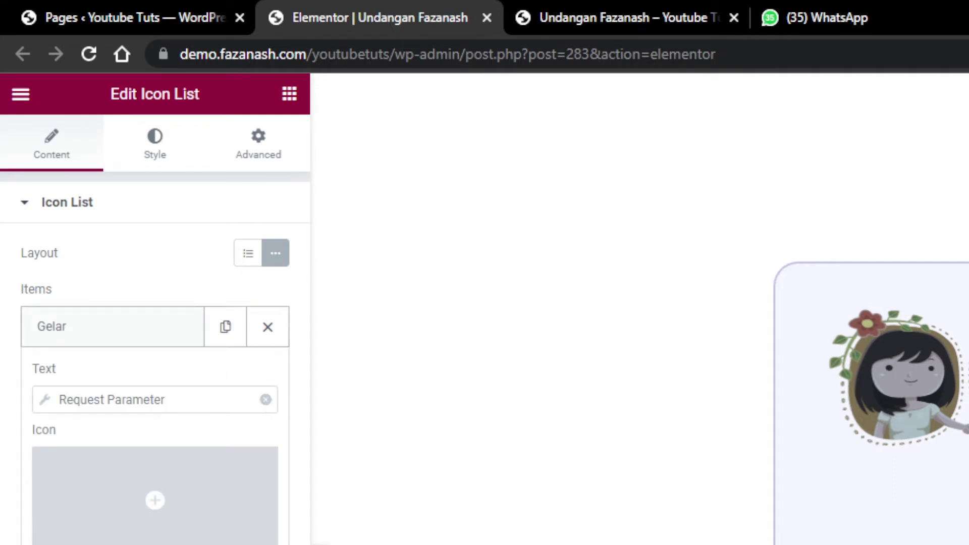
pyautogui.click(112, 326)
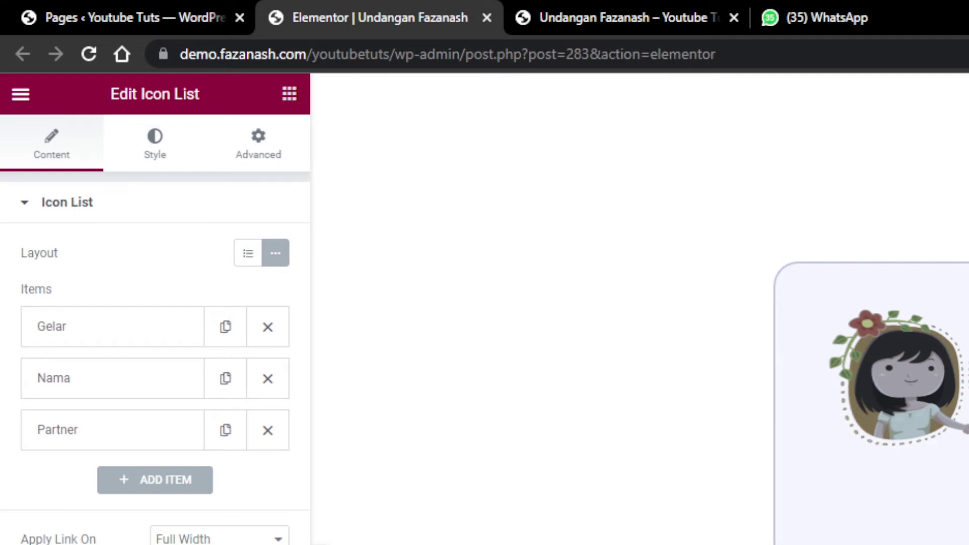
pyautogui.click(289, 93)
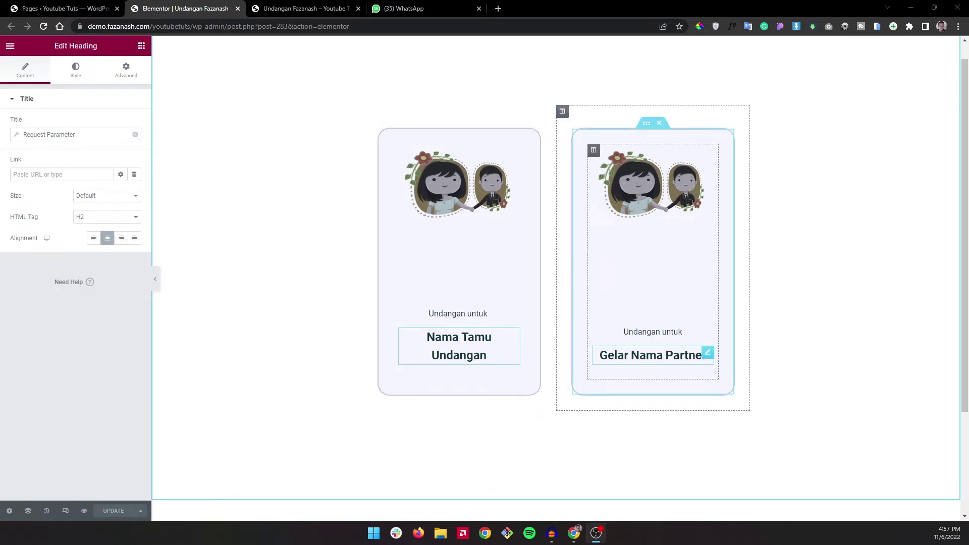
# - Reopen the second card's icon list and examine the Parameter Name in the Gelar item's Request Parameter settings
pyautogui.click(707, 352)
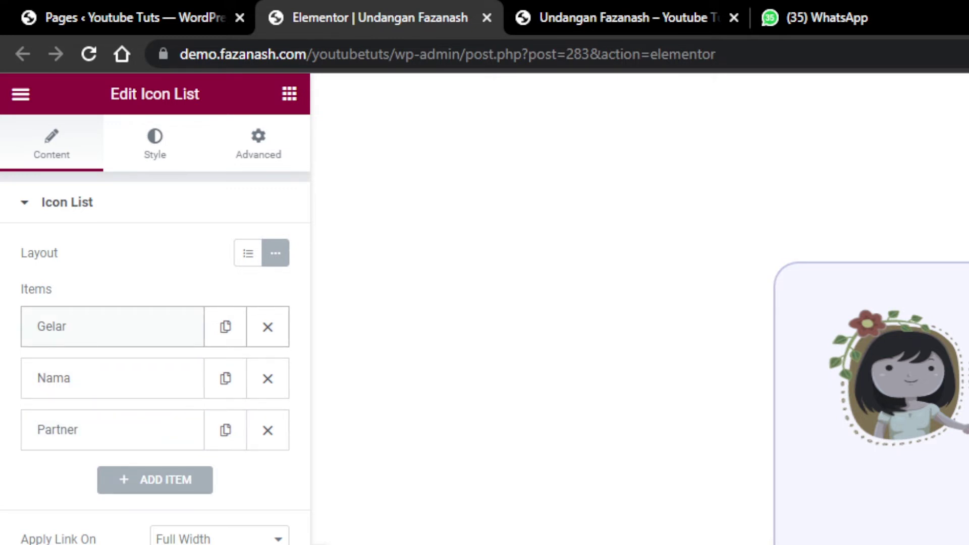
pyautogui.click(111, 327)
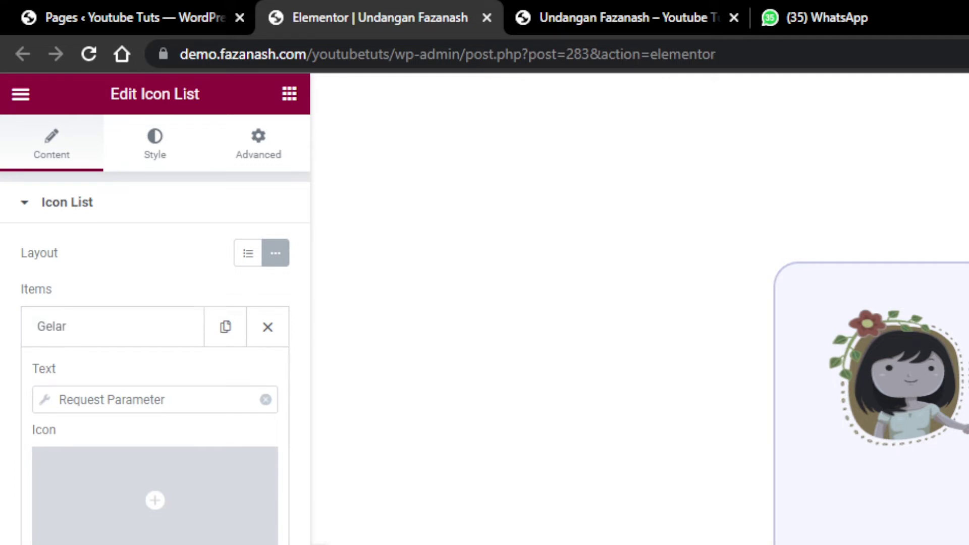
pyautogui.click(111, 400)
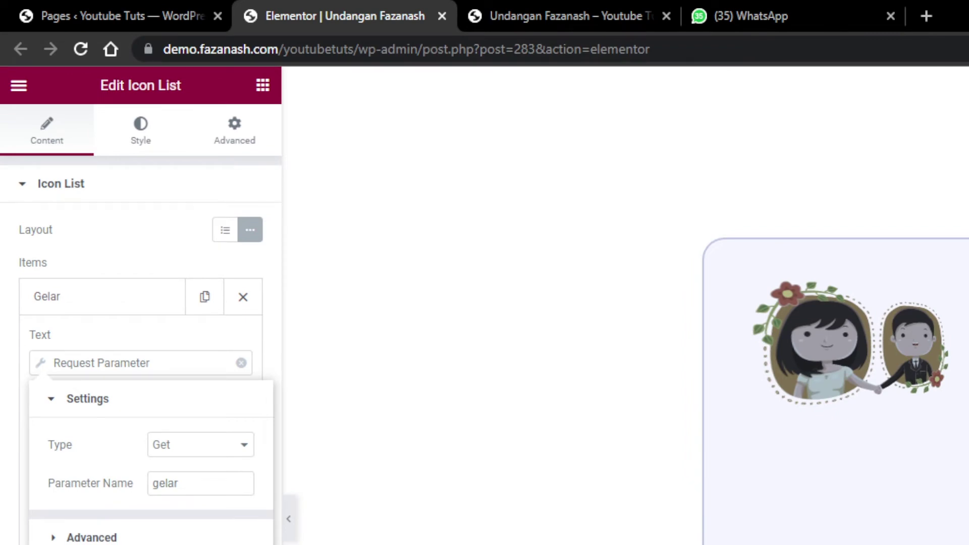
pyautogui.doubleClick(165, 484)
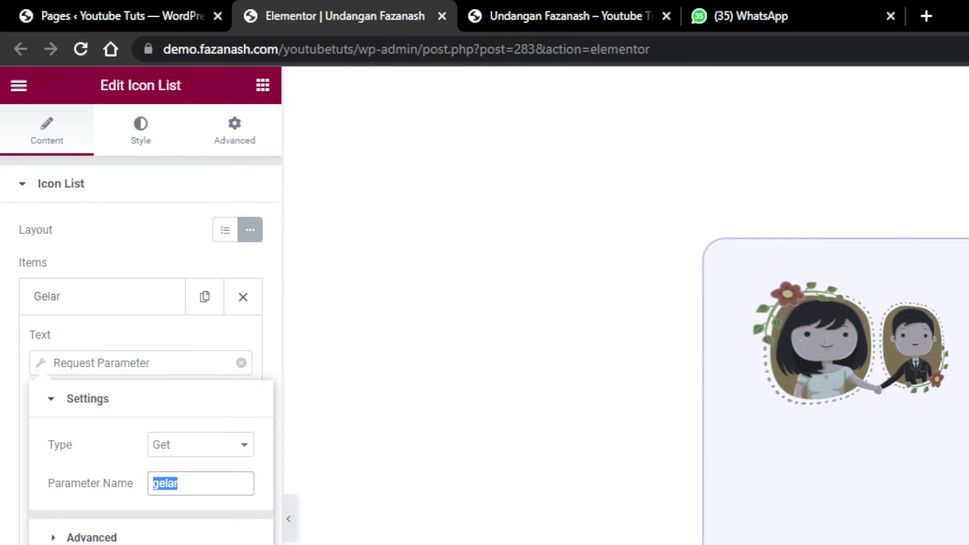
pyautogui.click(180, 483)
pyautogui.hotkey('shift', 'Left')
pyautogui.hotkey('shift', 'Left')
pyautogui.hotkey('shift', 'Left')
pyautogui.hotkey('shift', 'Left')
pyautogui.hotkey('shift', 'Left')
pyautogui.click(101, 297)
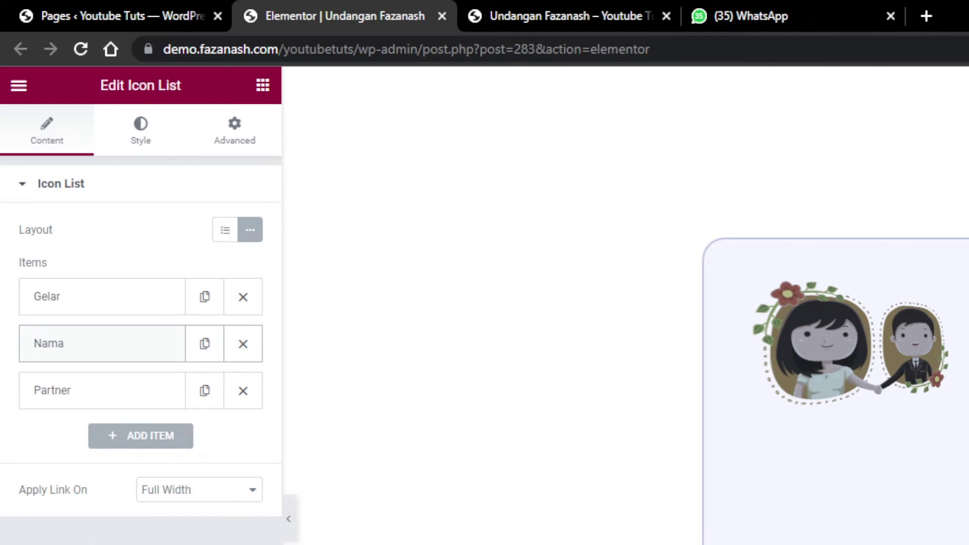
# - Examine the Request Parameter type and parameter name of the Nama and Partner items in the icon list
pyautogui.click(102, 343)
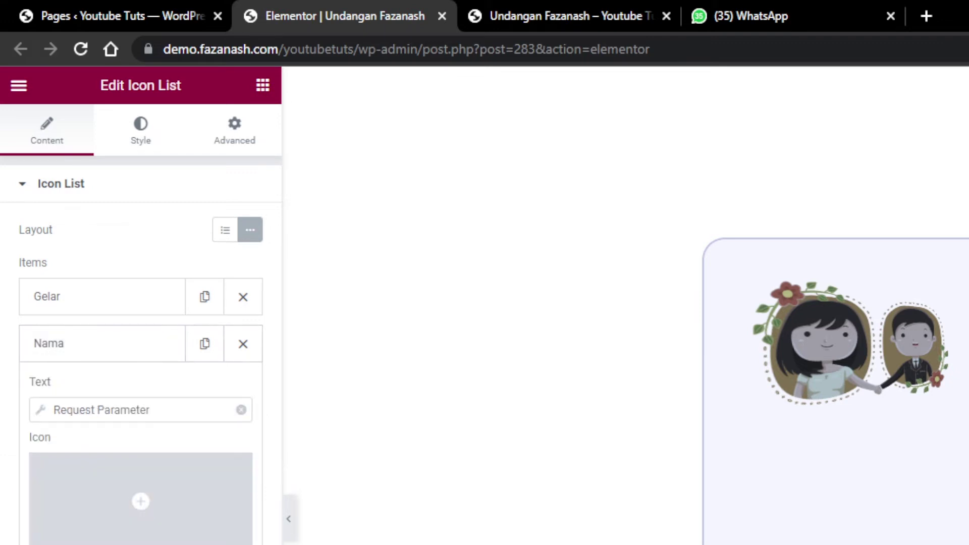
pyautogui.click(101, 410)
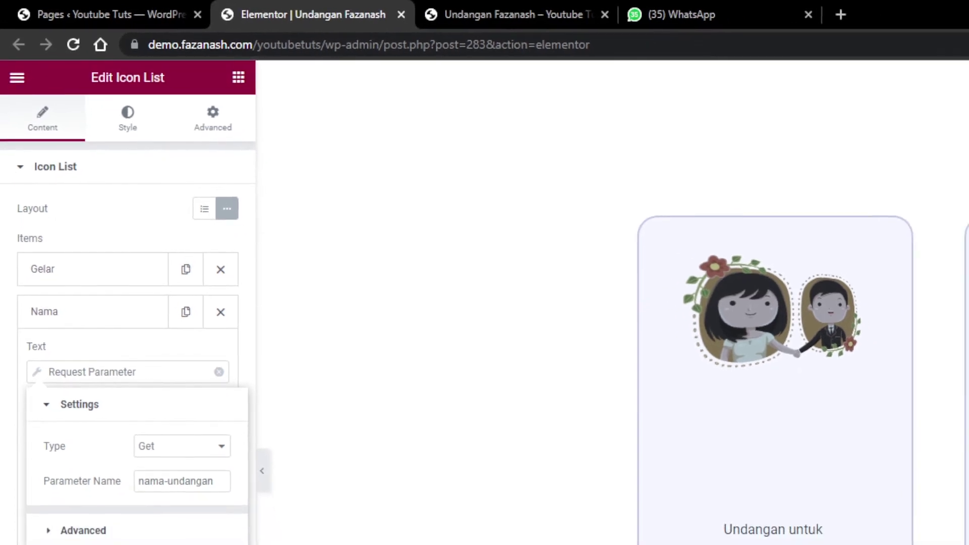
pyautogui.click(93, 312)
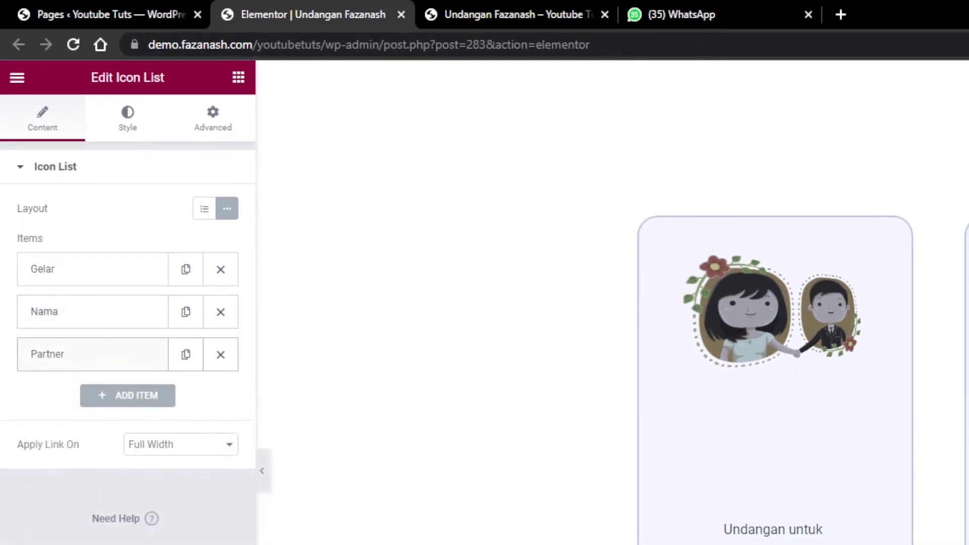
pyautogui.click(93, 355)
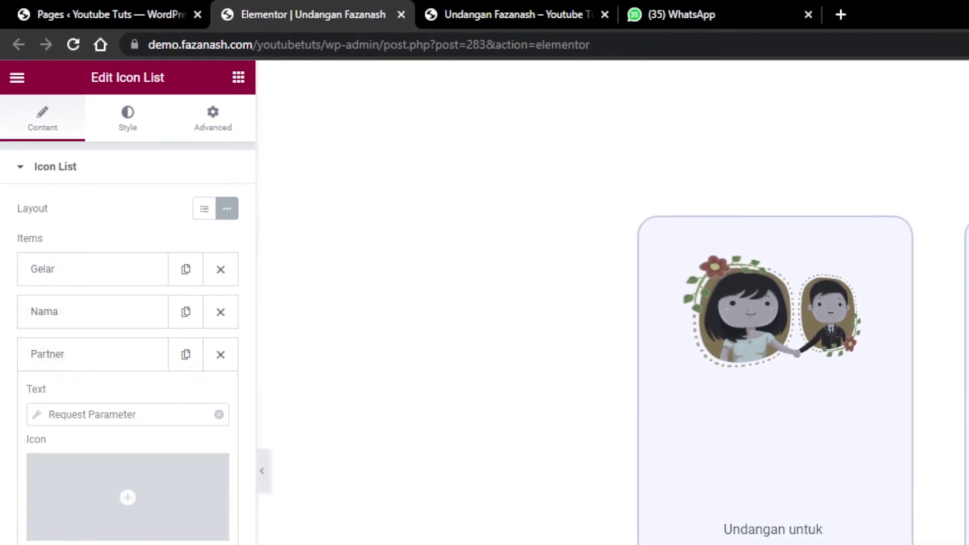
pyautogui.click(92, 415)
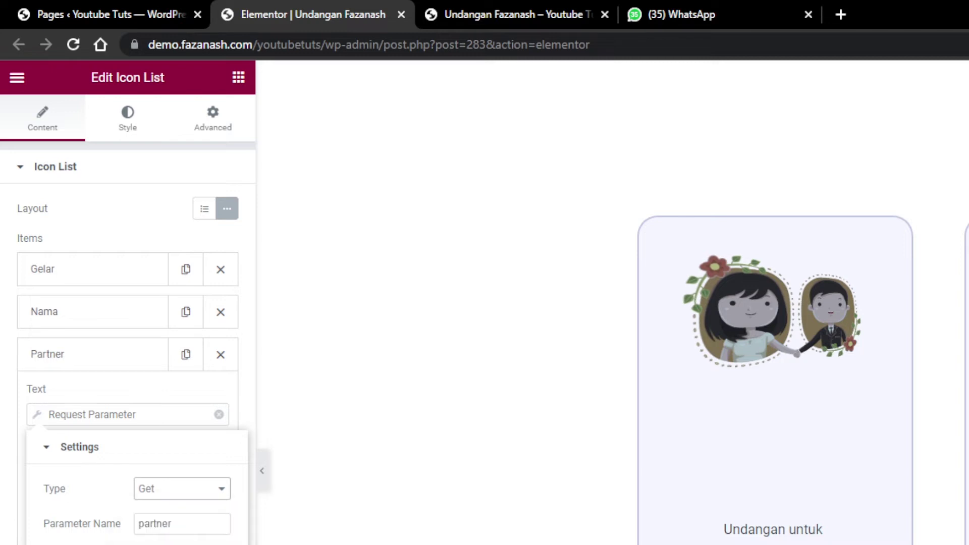
pyautogui.click(93, 354)
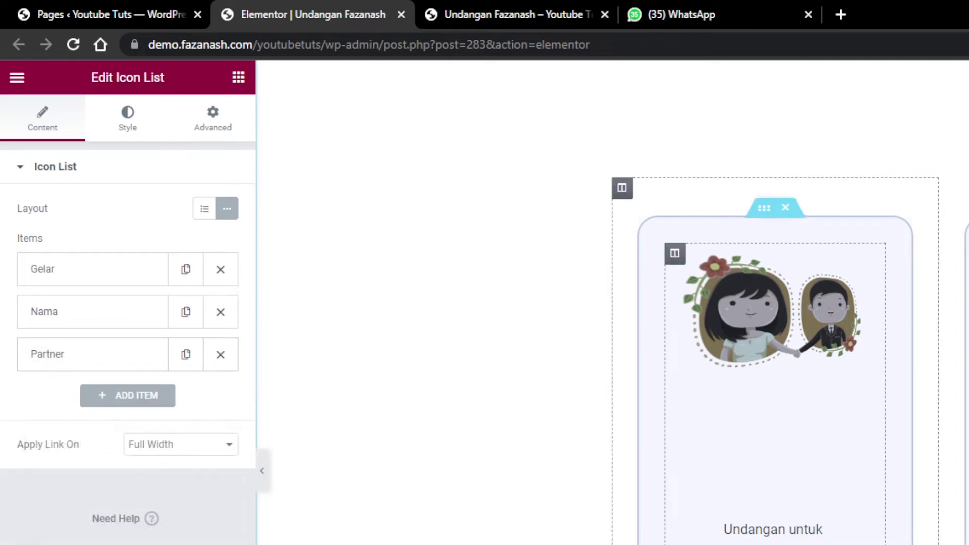
# - Examine the Before, After and Fallback texts in the advanced options of the Gelar item's Request Parameter tag
pyautogui.click(93, 269)
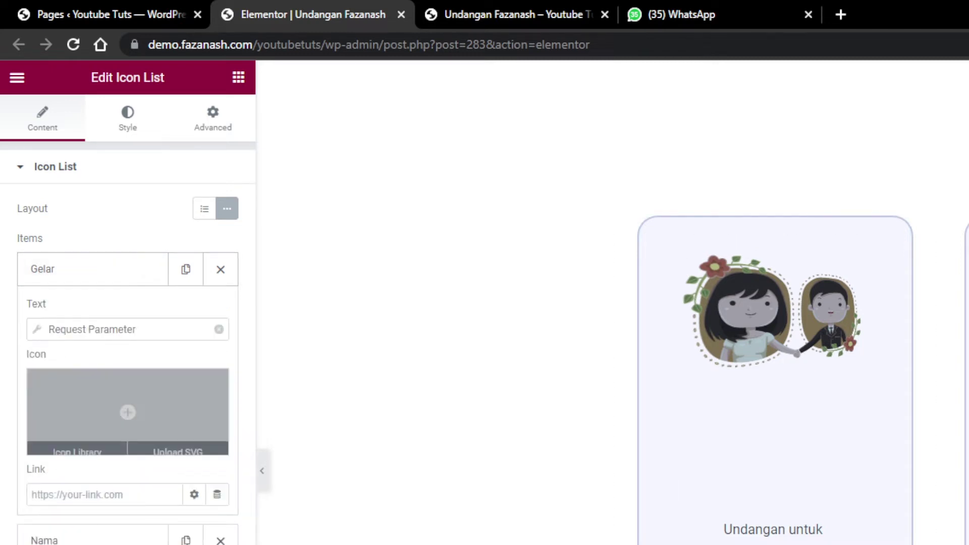
pyautogui.click(92, 329)
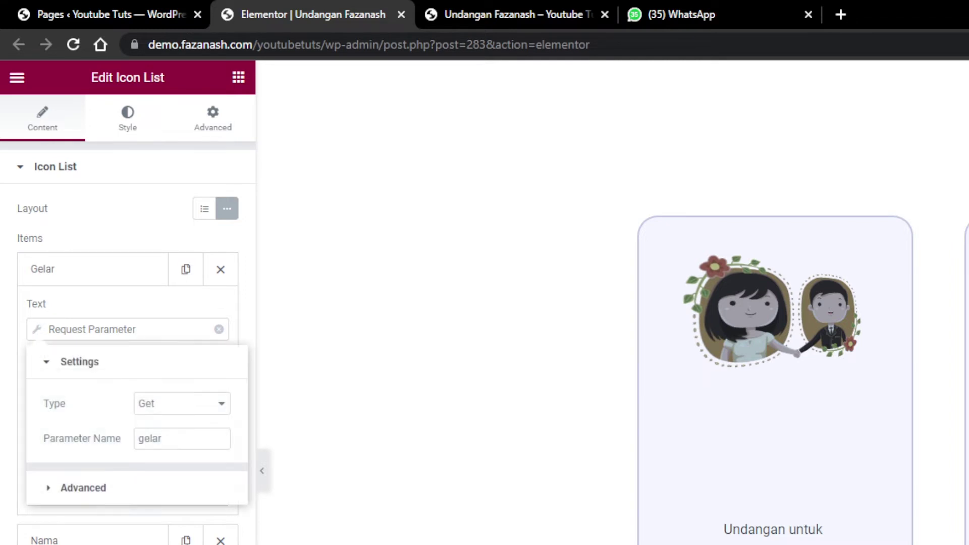
pyautogui.click(84, 488)
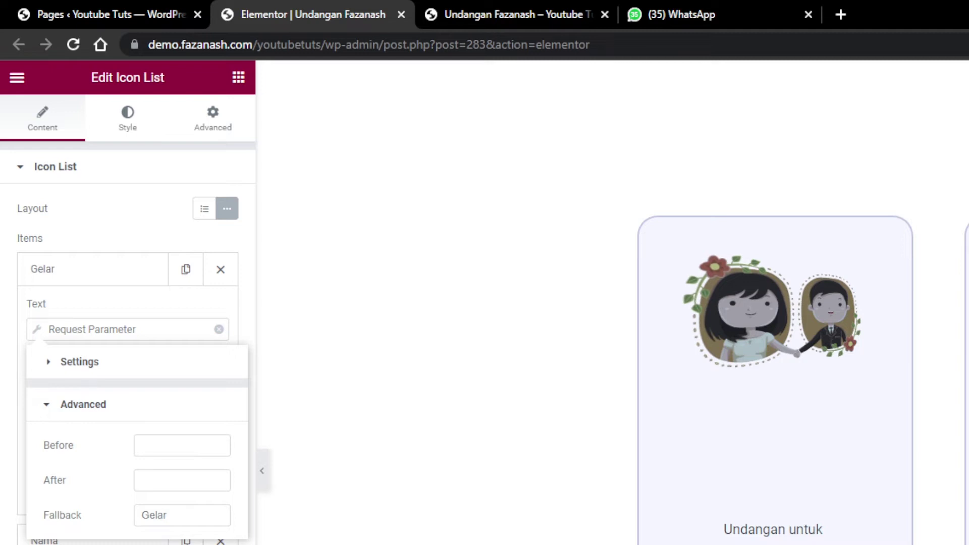
pyautogui.click(182, 445)
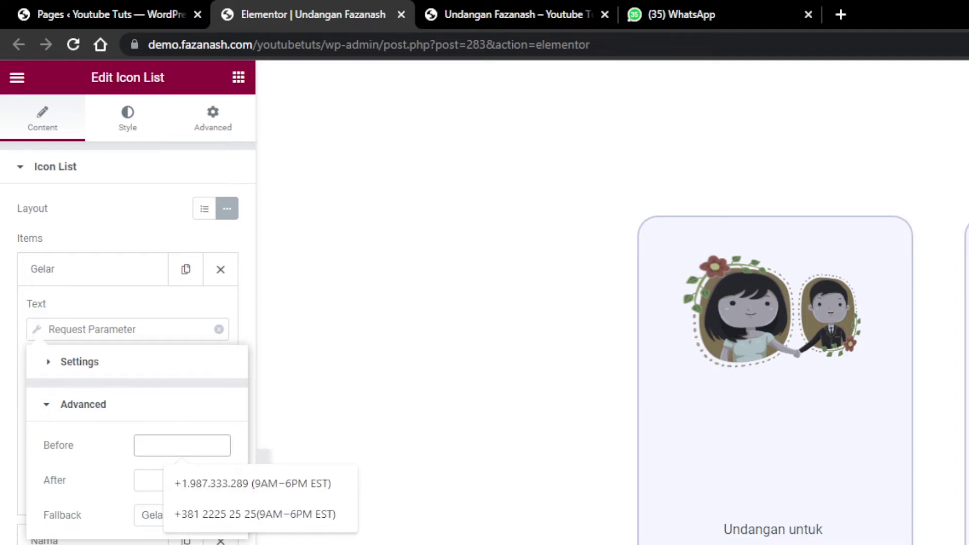
pyautogui.click(128, 302)
pyautogui.click(92, 269)
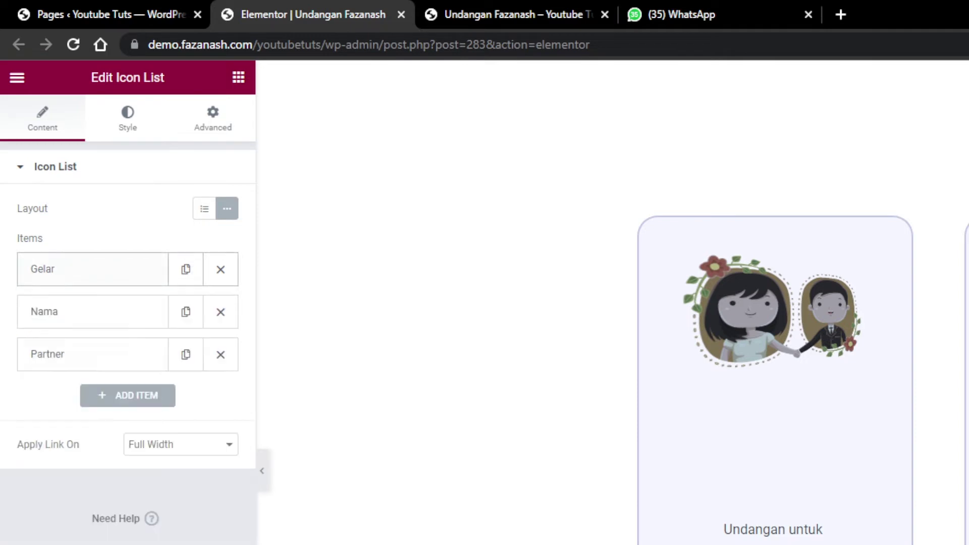
pyautogui.click(93, 269)
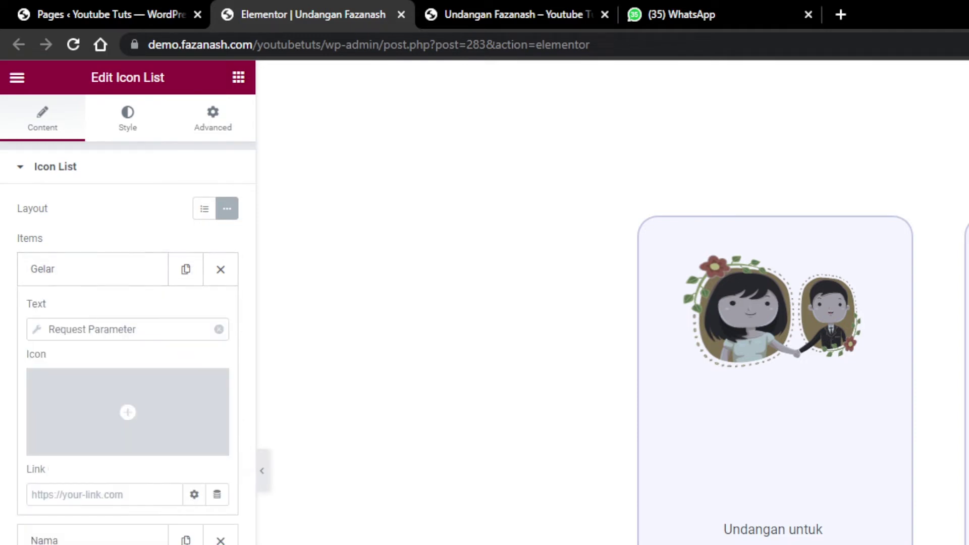
pyautogui.click(92, 329)
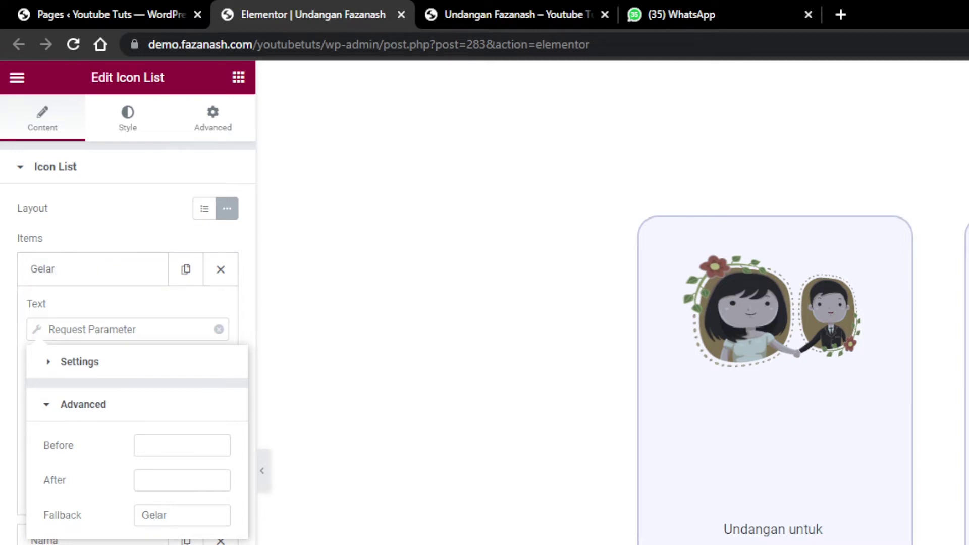
pyautogui.moveTo(168, 515); pyautogui.dragTo(140, 515)
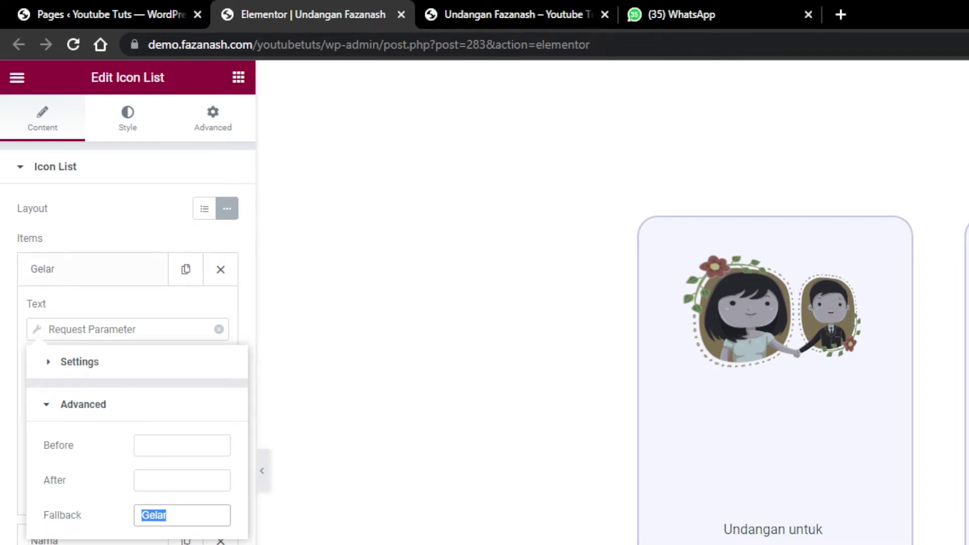
pyautogui.click(93, 269)
# - Examine the Before and After texts in the advanced options of the Nama item's Request Parameter tag
pyautogui.click(93, 312)
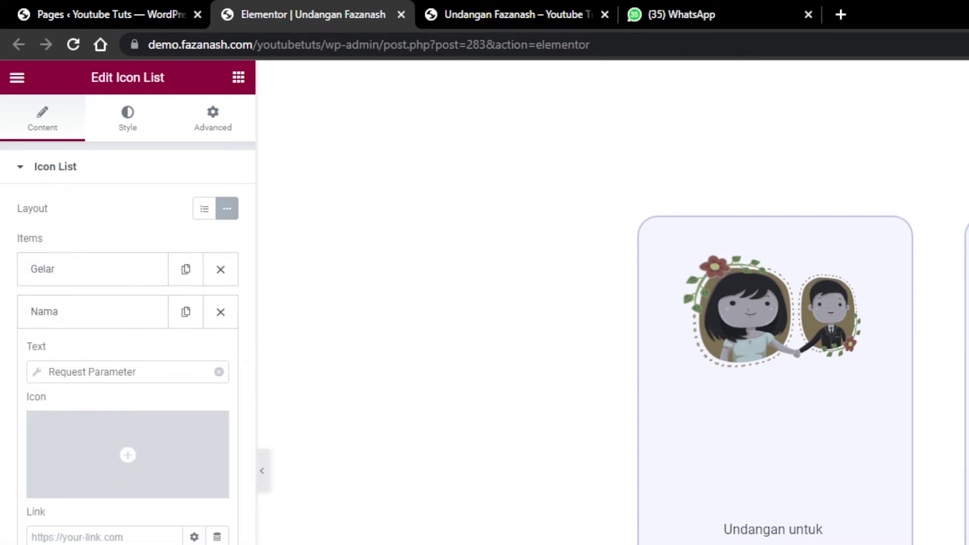
pyautogui.click(155, 372)
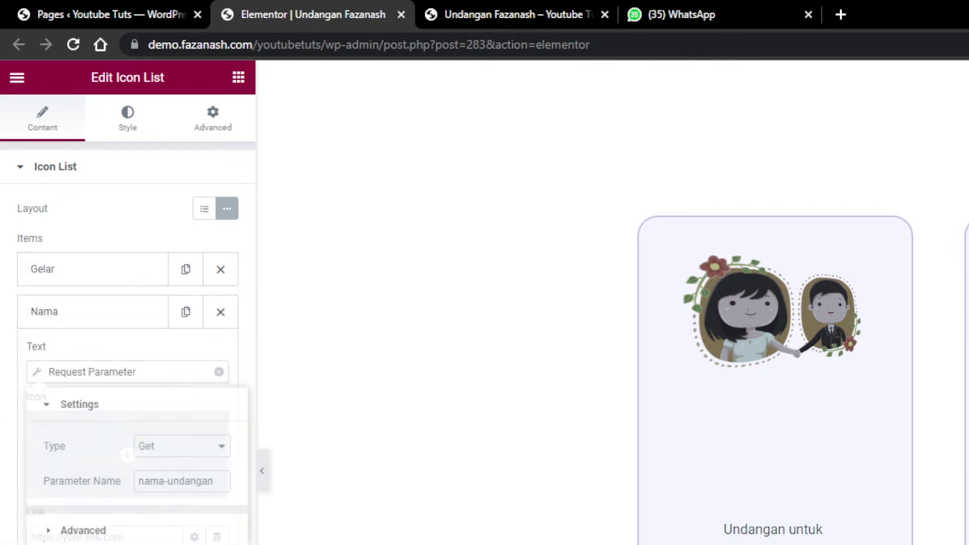
pyautogui.click(84, 531)
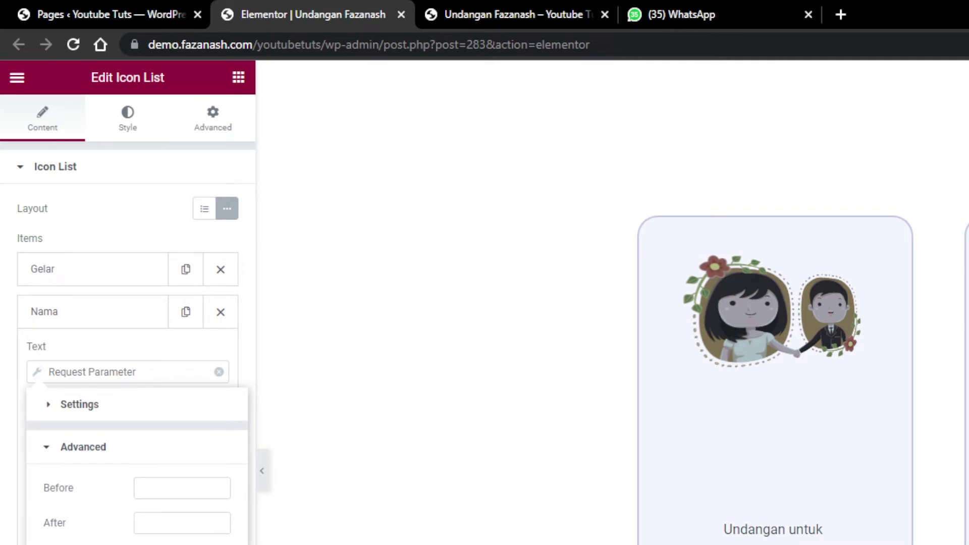
pyautogui.click(182, 523)
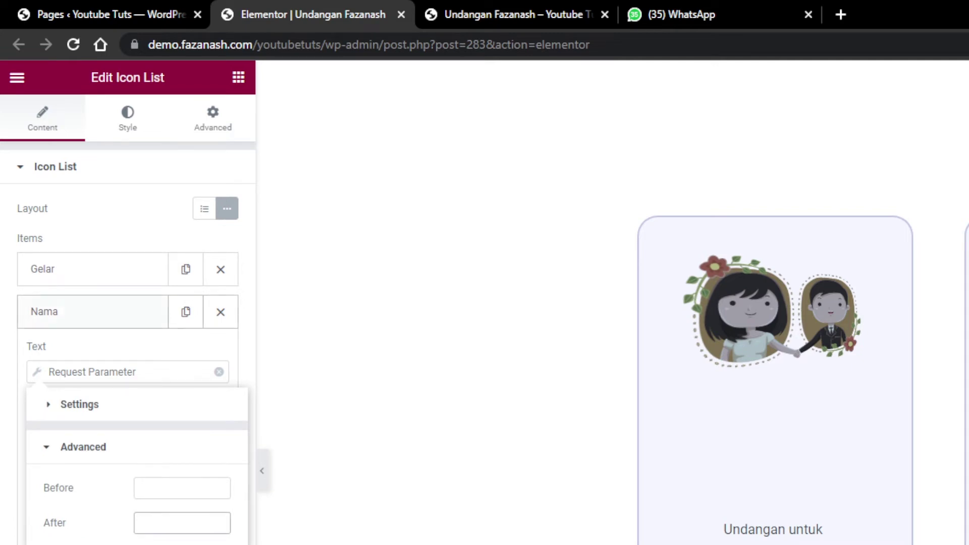
pyautogui.click(91, 312)
# - Examine the Before, After and Fallback texts in the advanced options of the Partner item's Request Parameter tag
pyautogui.click(91, 354)
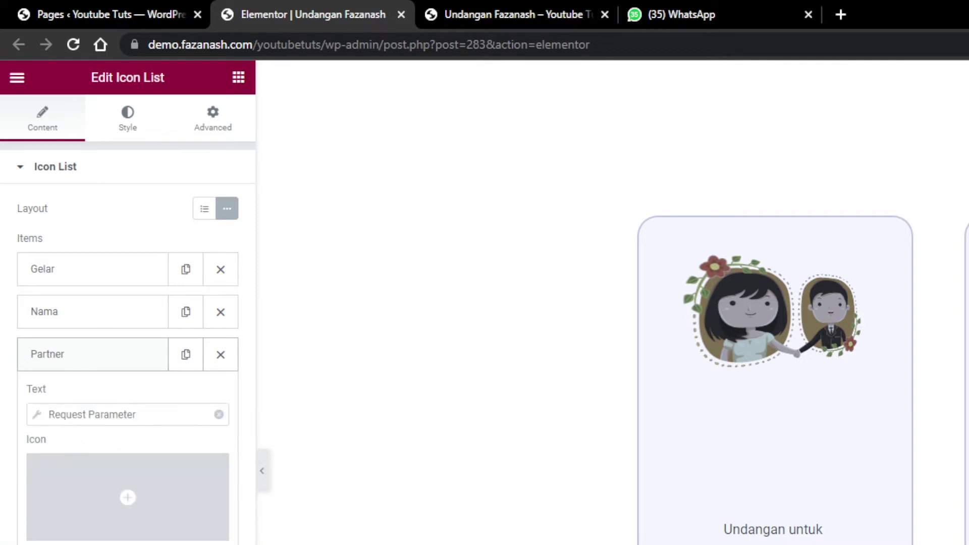
pyautogui.click(91, 414)
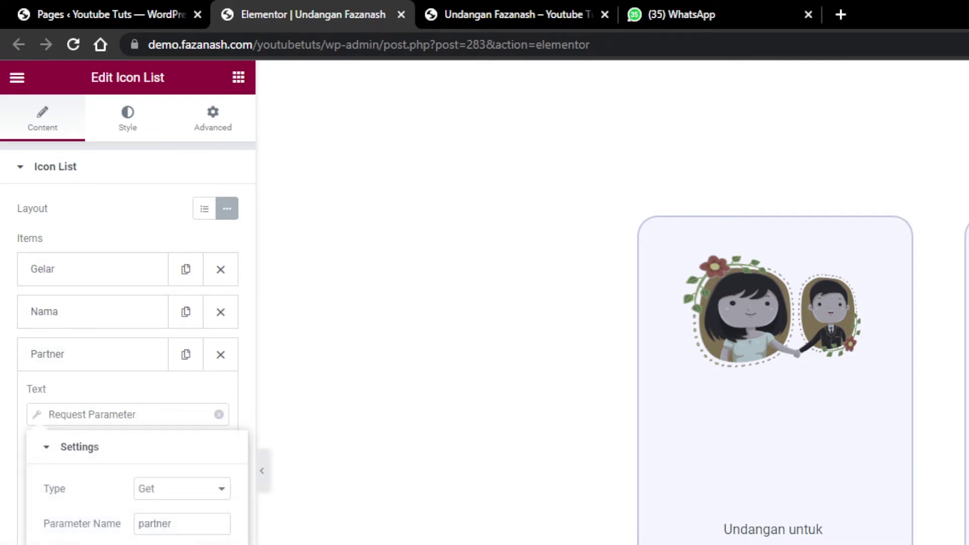
pyautogui.click(84, 544)
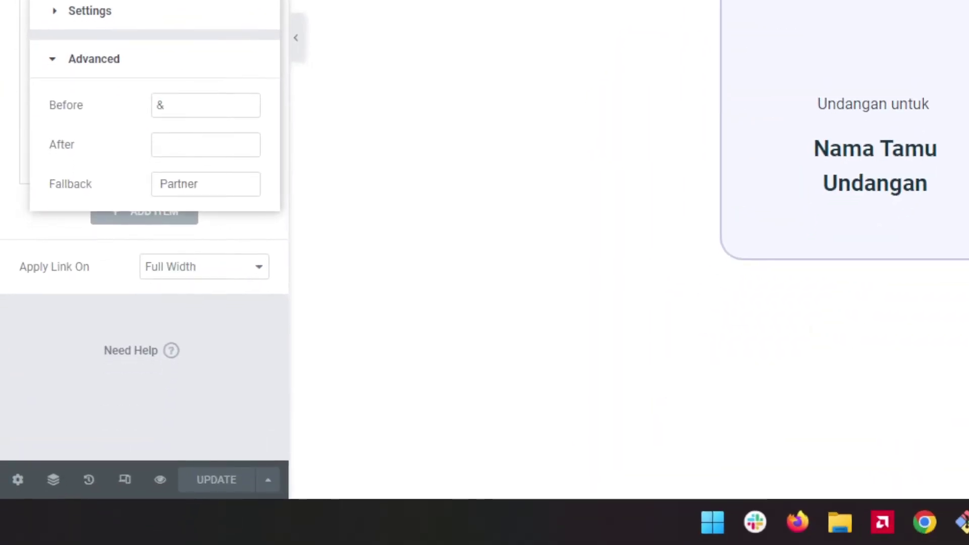
# - Examine the Before text and the parameter name of the Partner item's Request Parameter tag, and close its settings
pyautogui.click(157, 105)
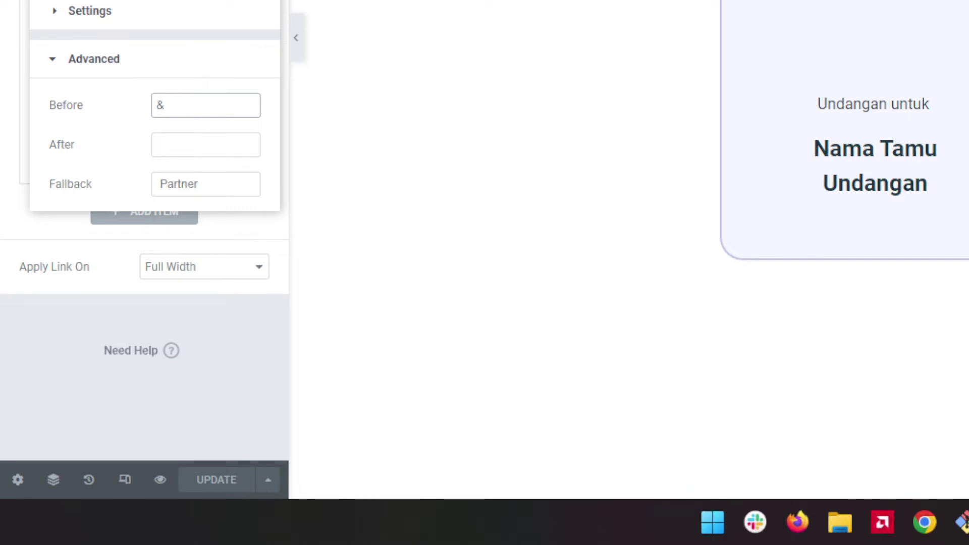
pyautogui.press('Escape')
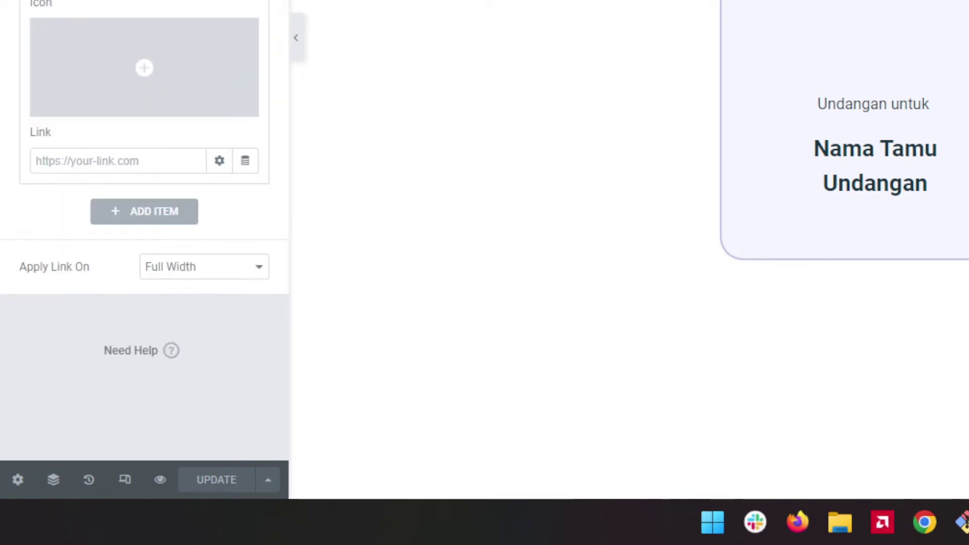
pyautogui.click(94, 59)
pyautogui.click(90, 11)
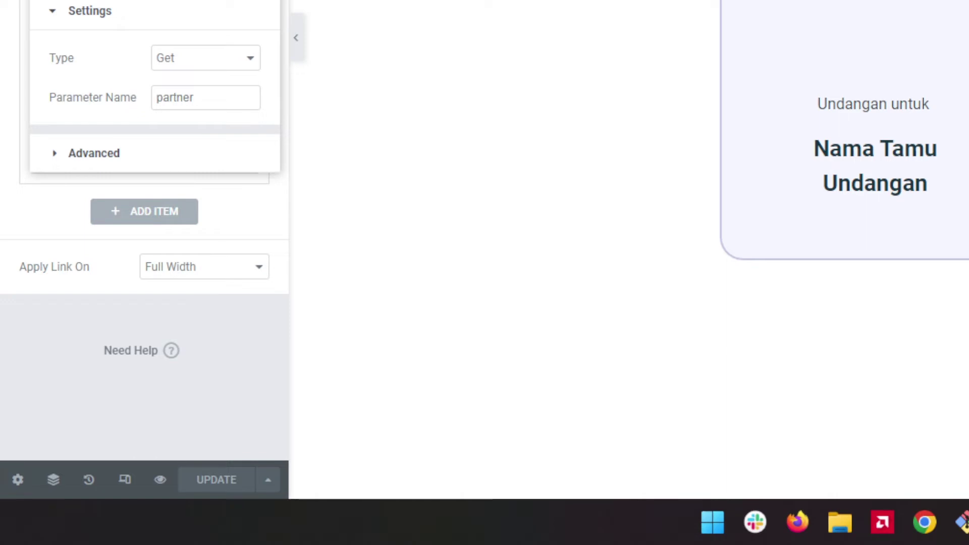
pyautogui.press('Escape')
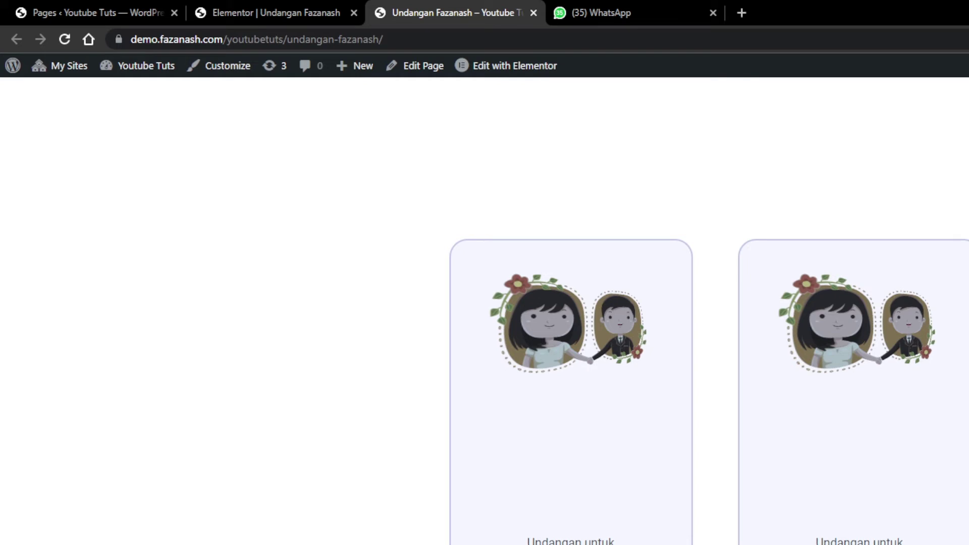
# - Append a question mark to the end of the published invitation page's URL
pyautogui.click(417, 39)
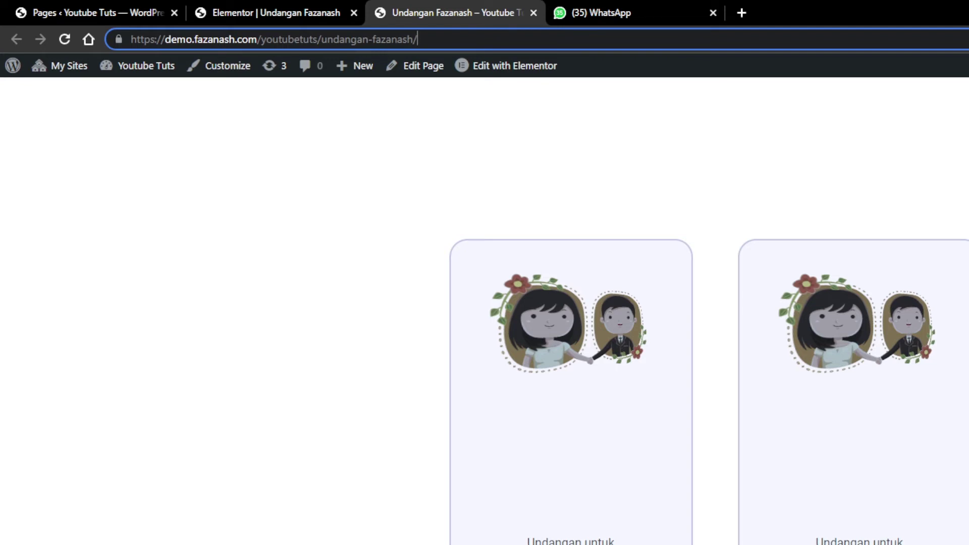
pyautogui.write('?')
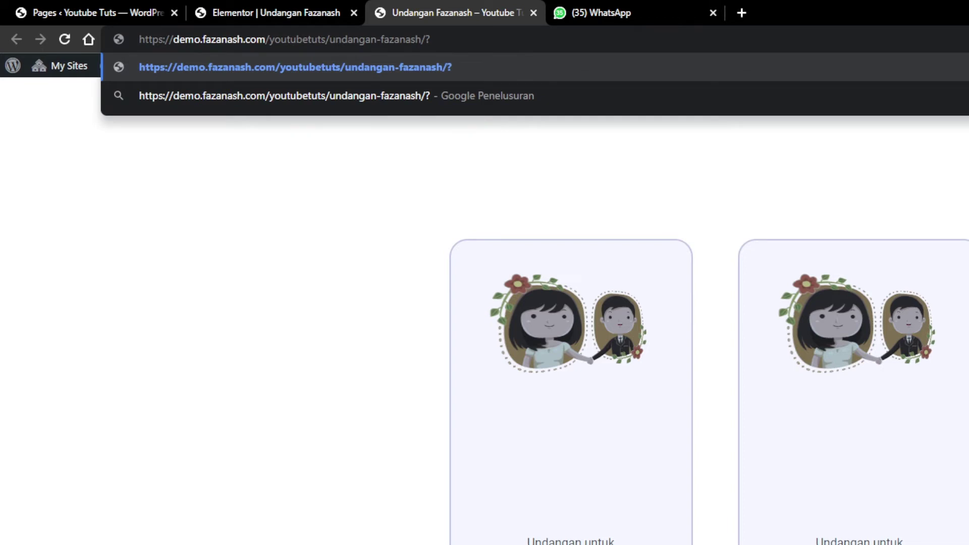
pyautogui.press('Return')
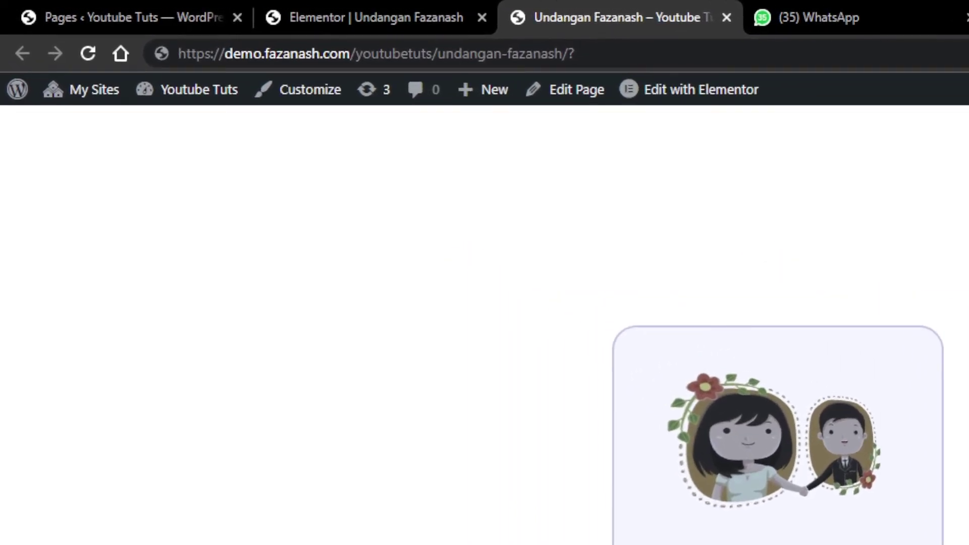
pyautogui.click(576, 53)
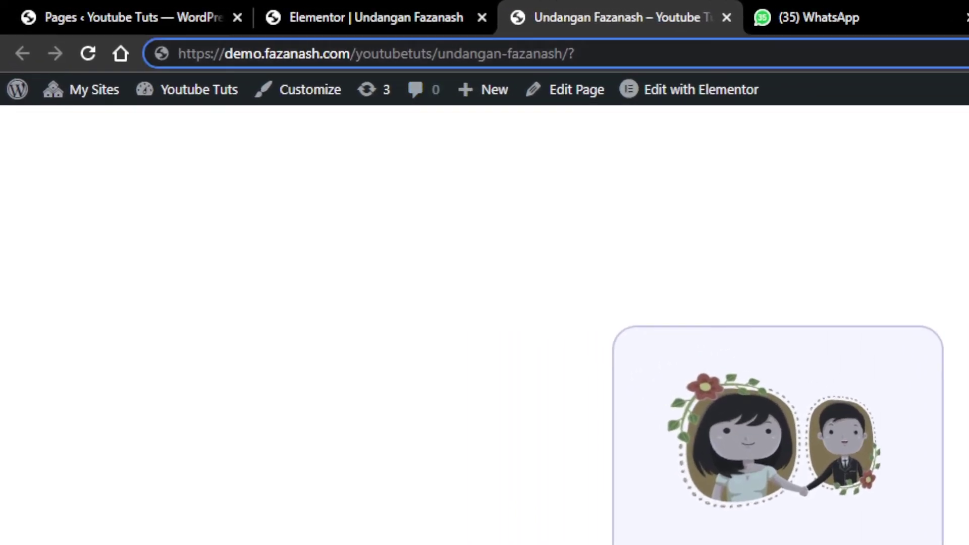
# - Copy the heading's parameter name nama-undangan from the Elementor editor and add it after the question mark in the invitation page's URL
pyautogui.hotkey('ctrl', 'shift', 'Tab')
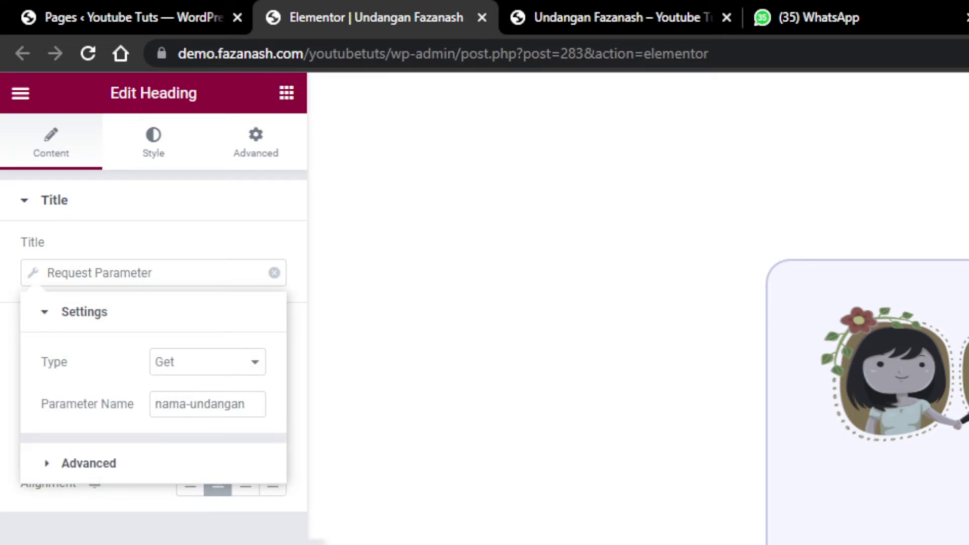
pyautogui.moveTo(245, 405); pyautogui.dragTo(155, 404)
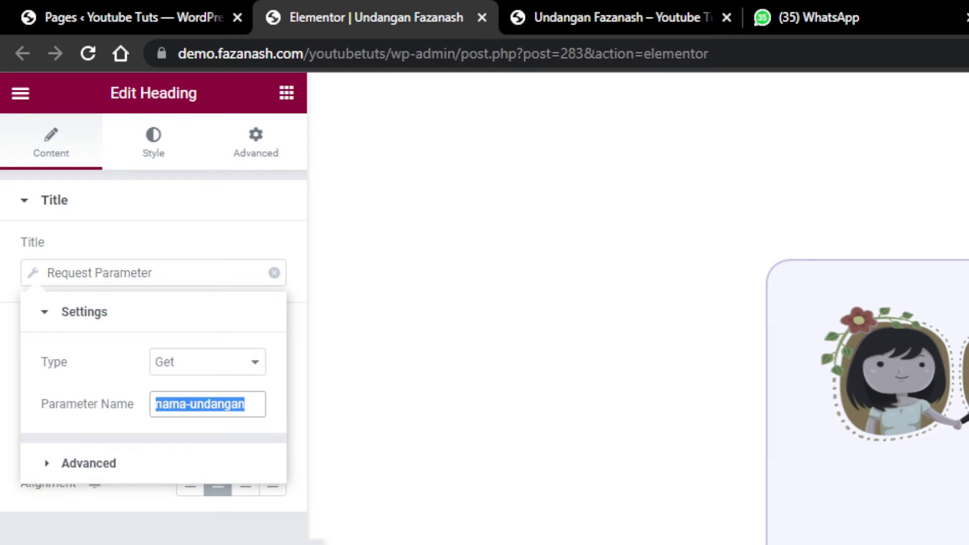
pyautogui.hotkey('ctrl', 'c')
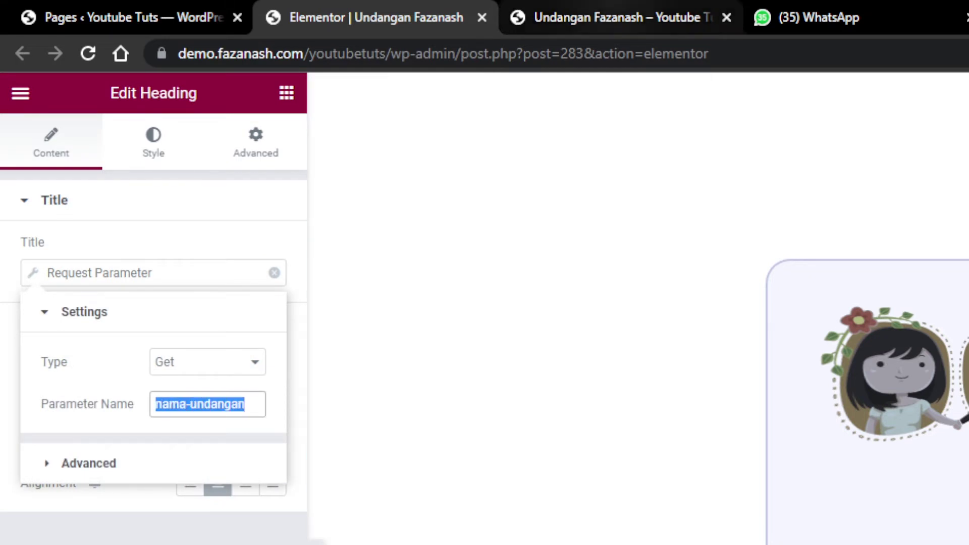
pyautogui.hotkey('ctrl', 'Tab')
pyautogui.click(570, 54)
pyautogui.write('?')
pyautogui.hotkey('ctrl', 'v')
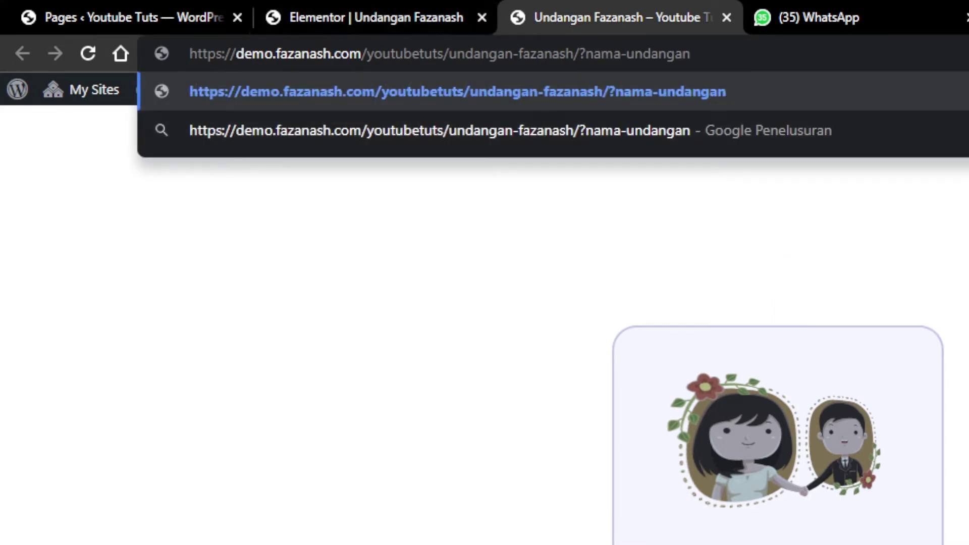
# - Examine the parameter name in the URL and the matching guest name texts on both invitation cards
pyautogui.hotkey('ctrl', 'shift', 'Left')
pyautogui.hotkey('ctrl', 'shift', 'Left')
pyautogui.hotkey('ctrl', 'shift', 'Left')
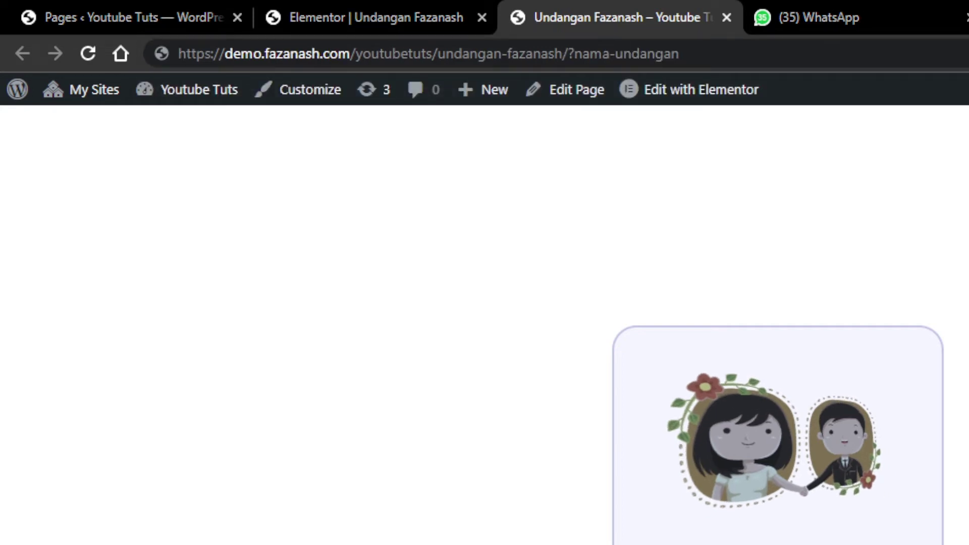
pyautogui.tripleClick(292, 433)
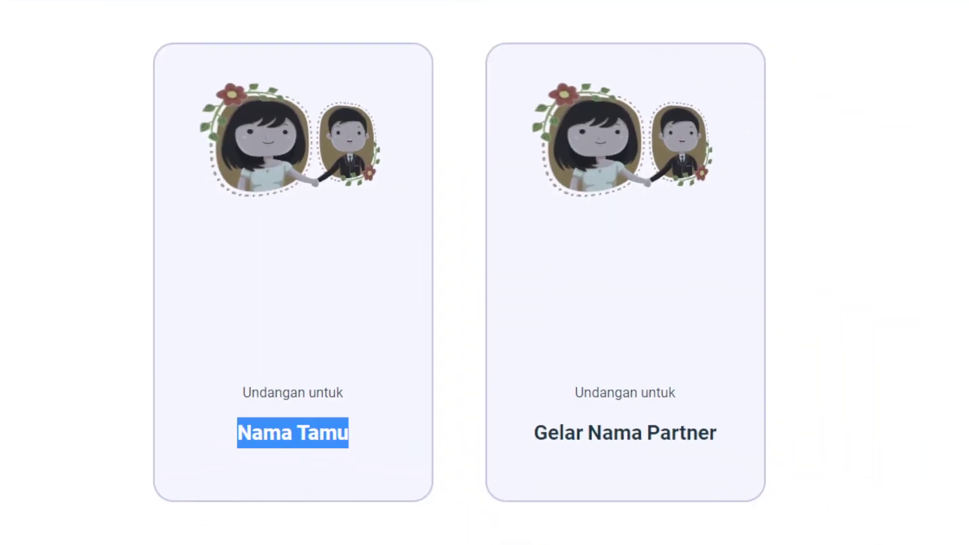
pyautogui.moveTo(588, 433); pyautogui.dragTo(642, 433)
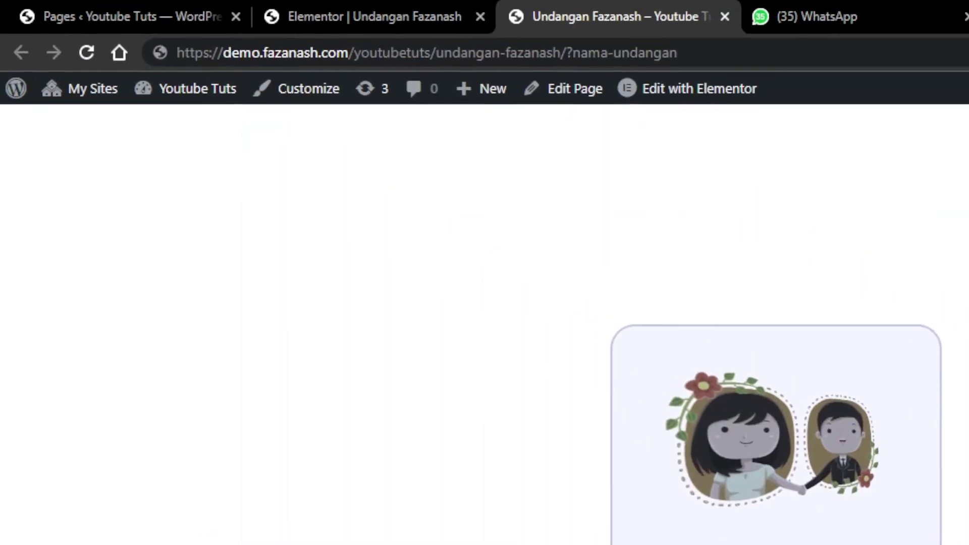
# - Assign the value Fazanash to the nama-undangan parameter in the URL and load the invitation page
pyautogui.hotkey('ctrl', 'l')
pyautogui.press('End')
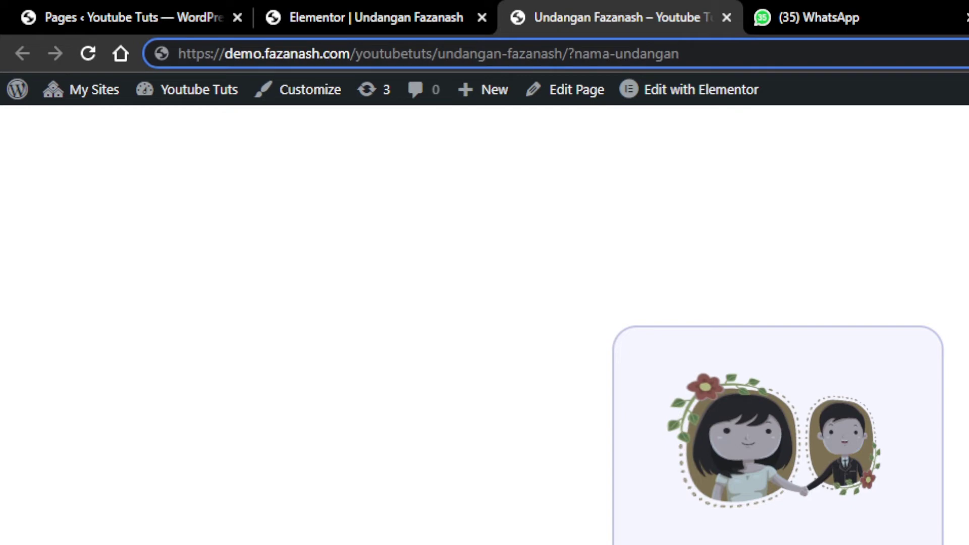
pyautogui.write('=')
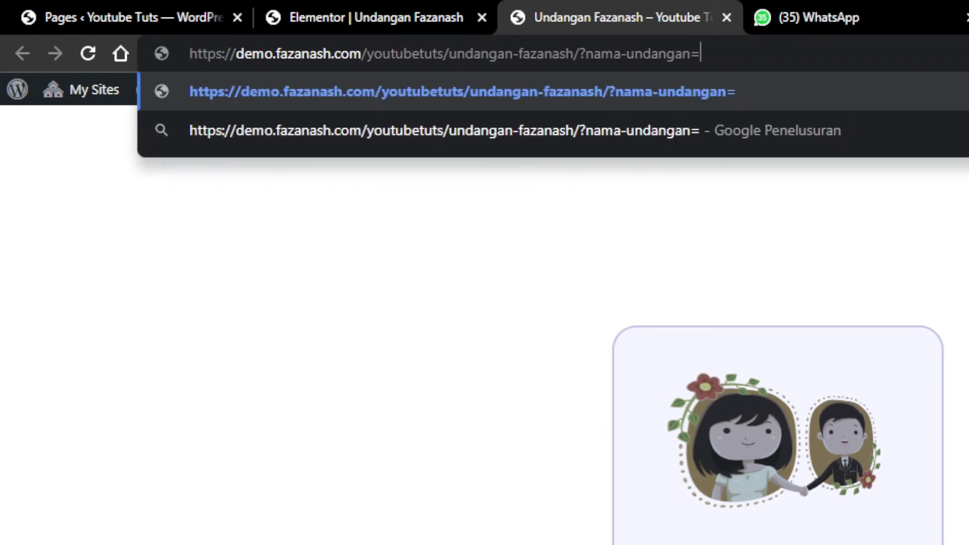
pyautogui.write('Fai')
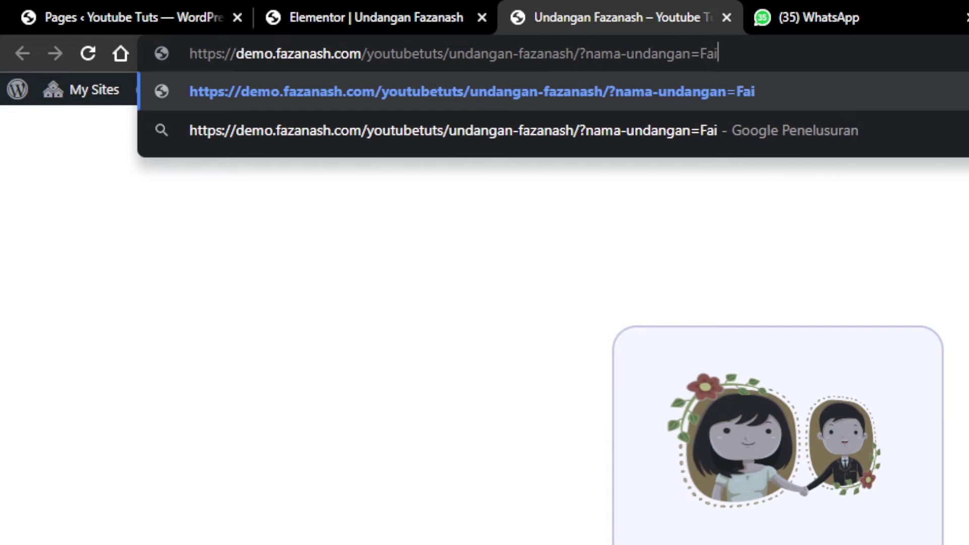
pyautogui.write('z')
pyautogui.press('BackSpace')
pyautogui.press('BackSpace')
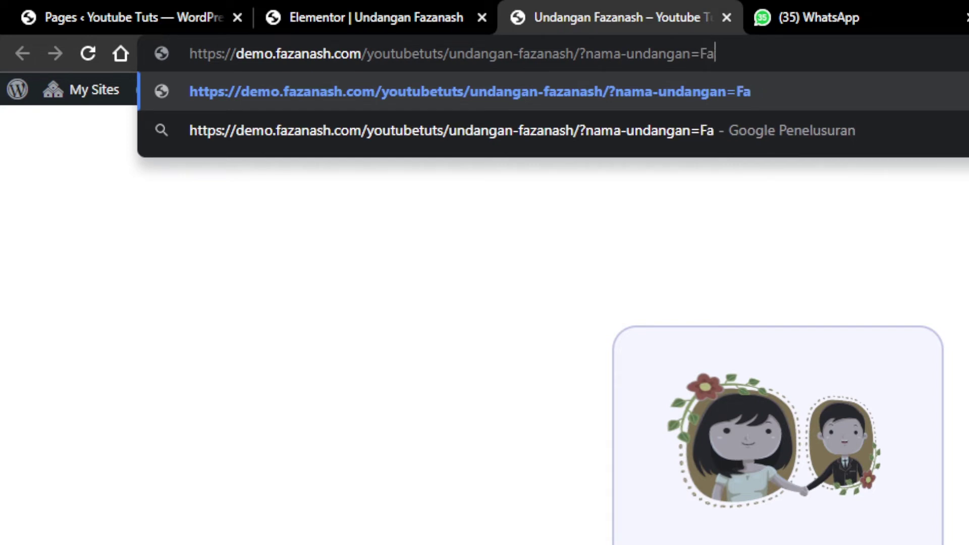
pyautogui.write('zanash')
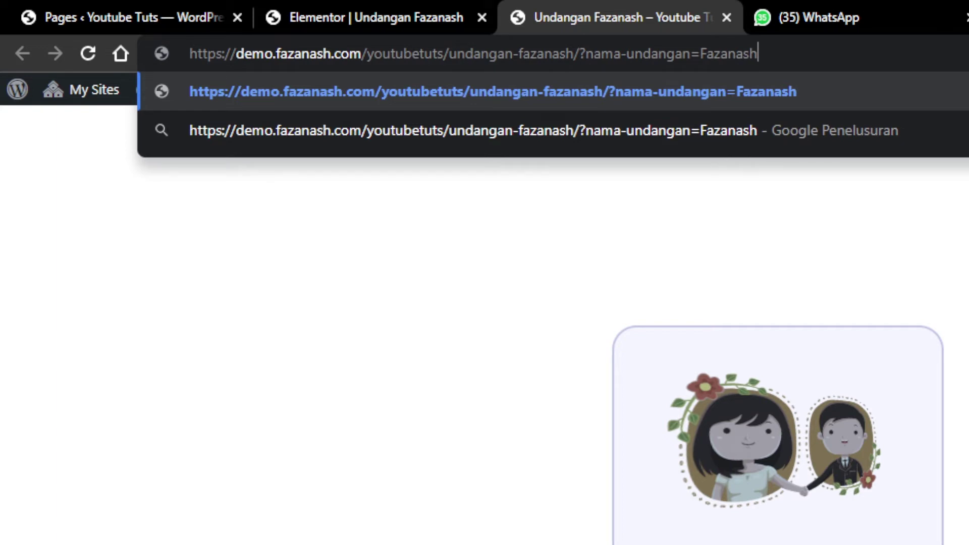
pyautogui.press('Return')
pyautogui.click(757, 54)
pyautogui.click(757, 54)
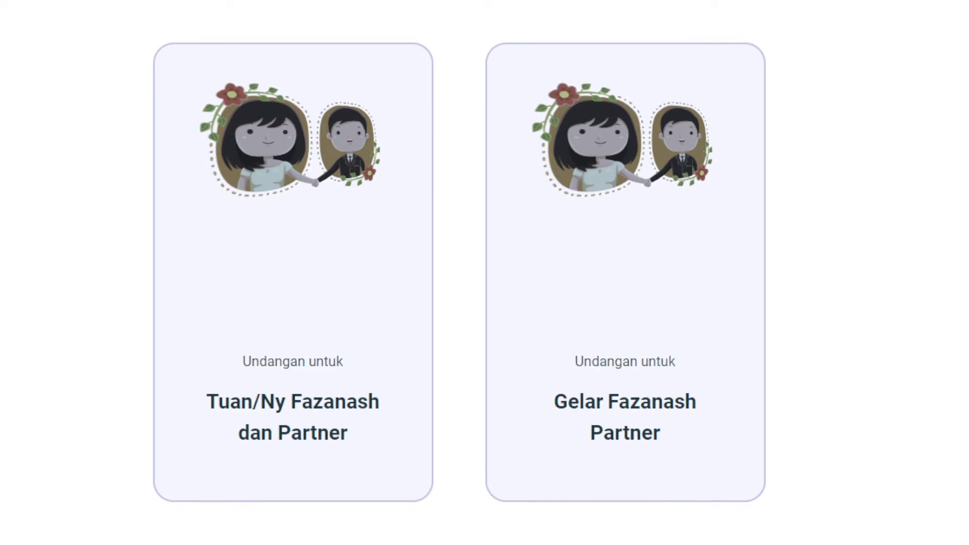
# - Compare the guest name taken from the URL on the two invitation cards
pyautogui.moveTo(379, 402); pyautogui.dragTo(291, 403)
pyautogui.moveTo(697, 402); pyautogui.dragTo(608, 403)
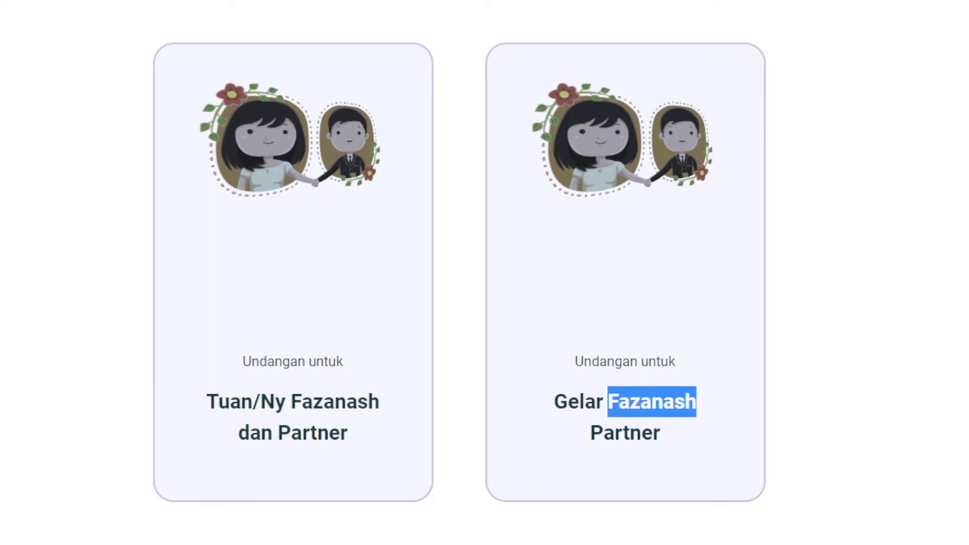
pyautogui.moveTo(379, 402); pyautogui.dragTo(291, 402)
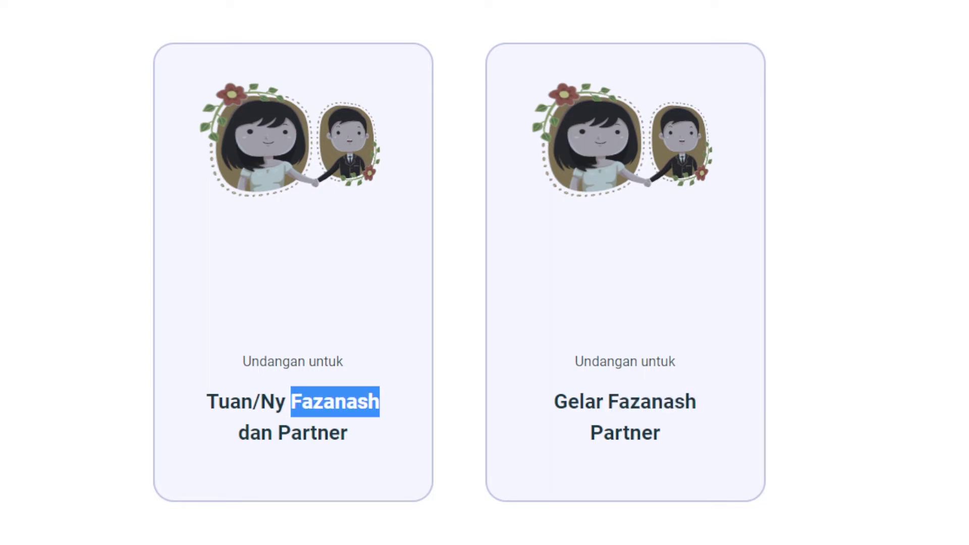
pyautogui.click(292, 403)
pyautogui.moveTo(696, 402); pyautogui.dragTo(607, 402)
pyautogui.moveTo(379, 403); pyautogui.dragTo(291, 402)
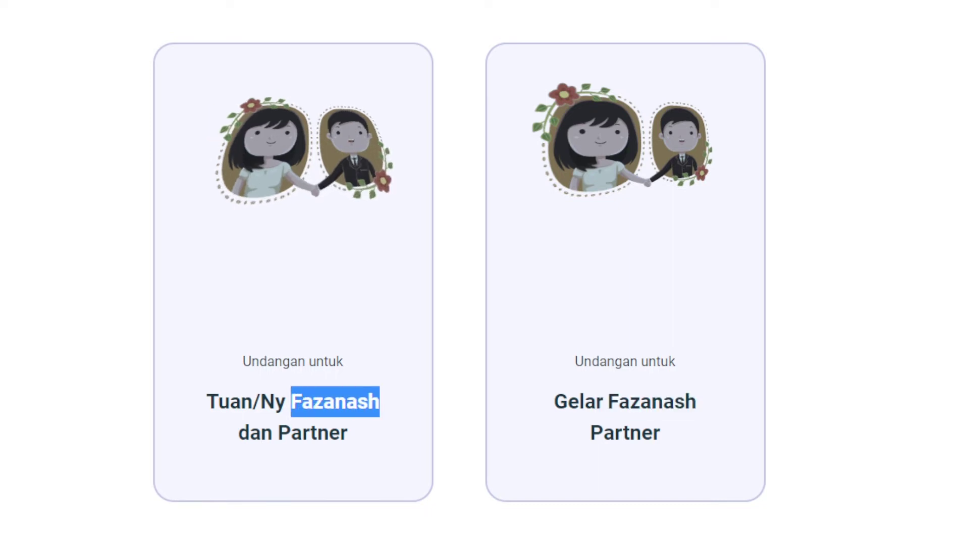
pyautogui.click(291, 403)
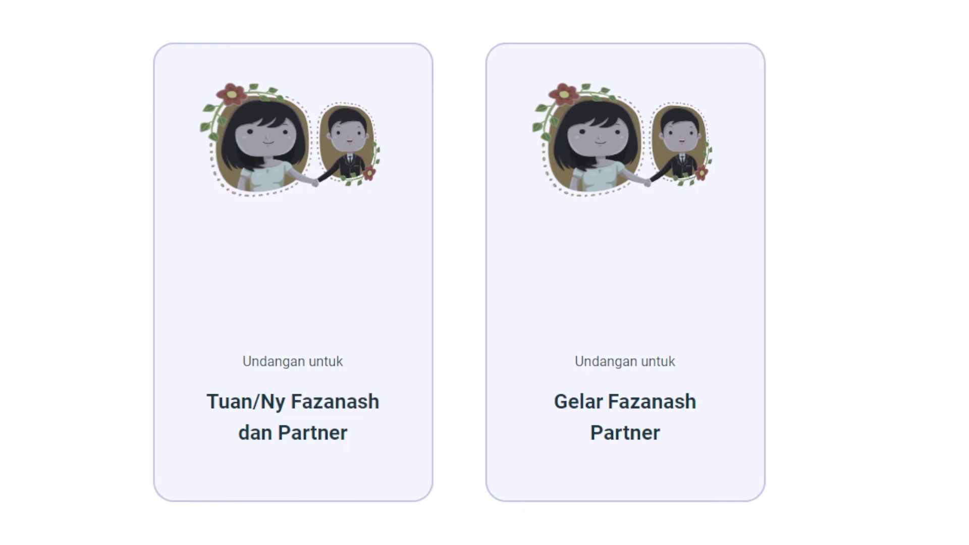
# - Examine the texts before and after the guest name on the first invitation card
pyautogui.moveTo(206, 403); pyautogui.dragTo(286, 402)
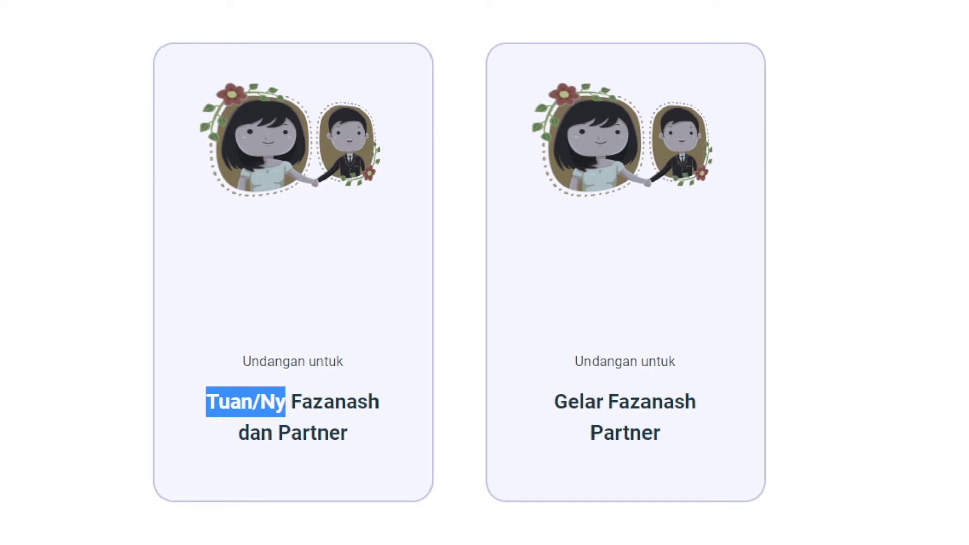
pyautogui.moveTo(348, 432); pyautogui.dragTo(238, 433)
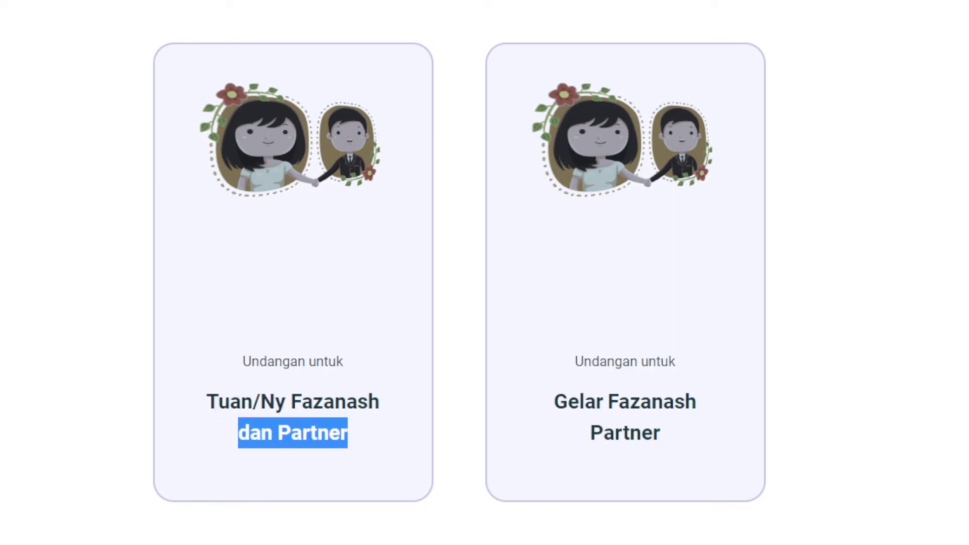
pyautogui.click(238, 433)
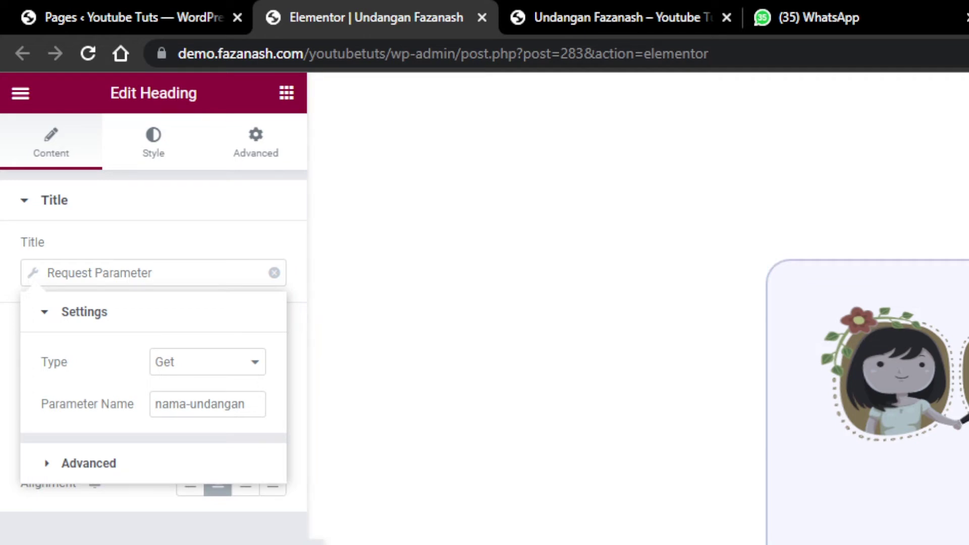
# - Examine the Before and After texts in the advanced options of the heading's Request Parameter tag in the Elementor editor
pyautogui.click(89, 464)
pyautogui.moveTo(208, 412); pyautogui.dragTo(153, 413)
pyautogui.hotkey('shift', 'Left')
pyautogui.hotkey('shift', 'Left')
pyautogui.hotkey('shift', 'Left')
pyautogui.hotkey('shift', 'Left')
pyautogui.hotkey('shift', 'Left')
pyautogui.hotkey('shift', 'Left')
pyautogui.hotkey('shift', 'Left')
pyautogui.hotkey('shift', 'Left')
pyautogui.hotkey('shift', 'Left')
pyautogui.hotkey('shift', 'Left')
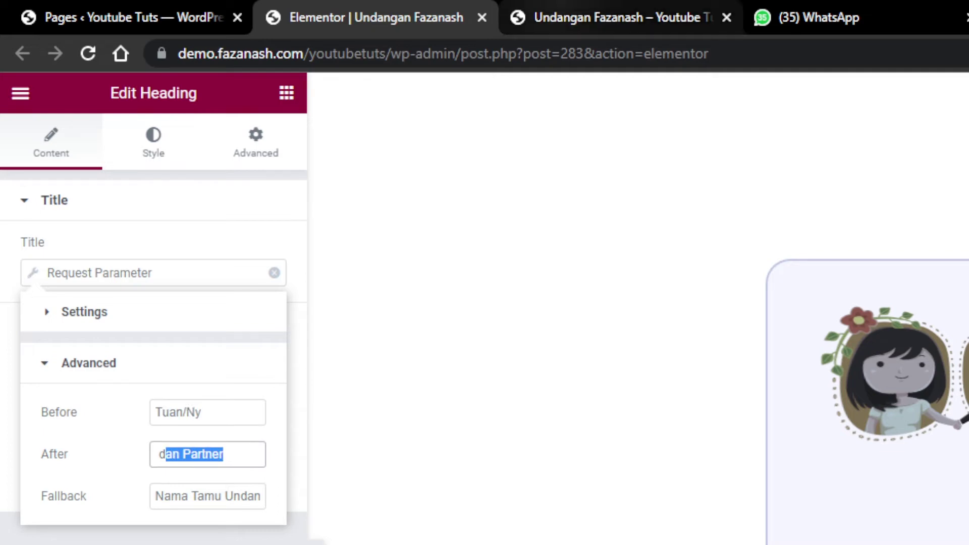
# - Return to the published invitation page and examine the Gelar and Partner texts on the second card
pyautogui.click(615, 18)
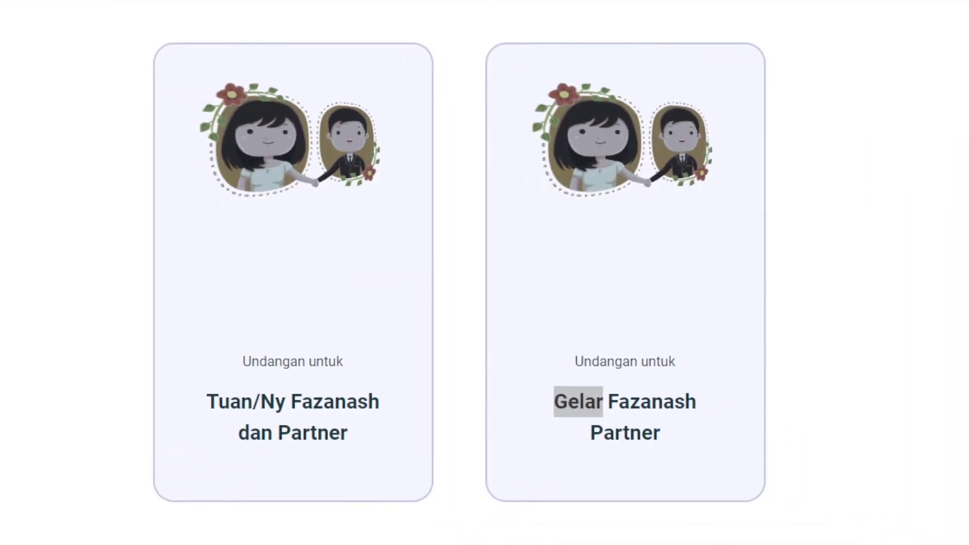
pyautogui.moveTo(661, 433); pyautogui.dragTo(591, 433)
pyautogui.doubleClick(579, 403)
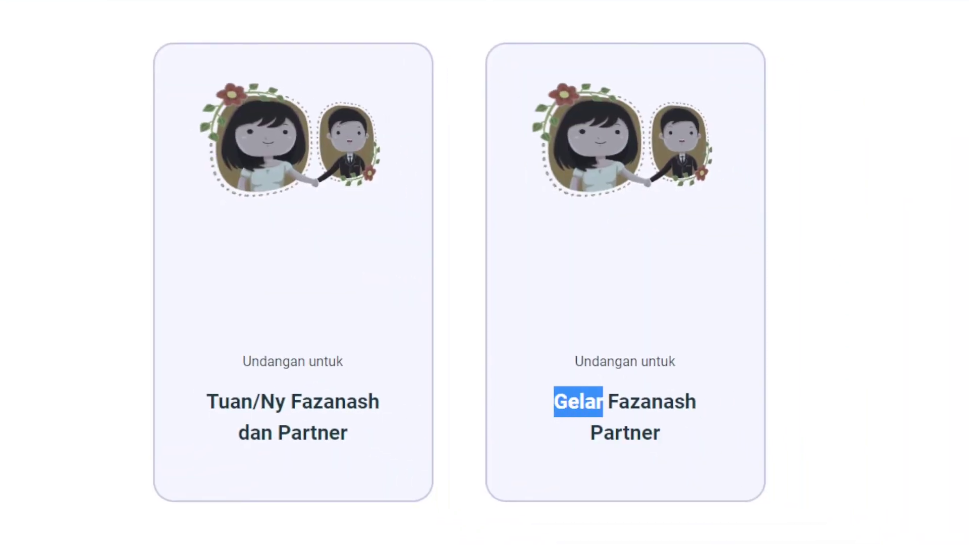
pyautogui.moveTo(685, 402); pyautogui.dragTo(603, 433)
pyautogui.doubleClick(625, 433)
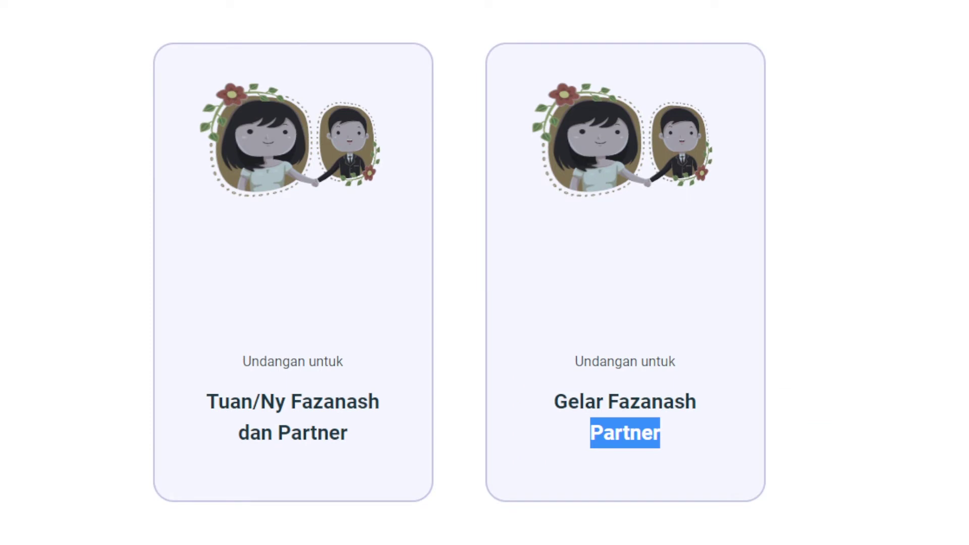
pyautogui.click(625, 433)
pyautogui.doubleClick(579, 402)
pyautogui.click(579, 403)
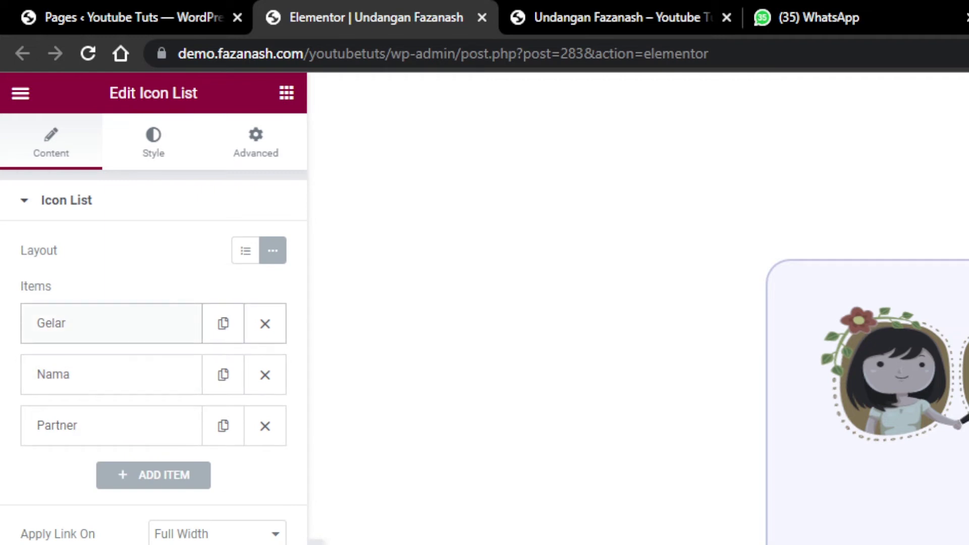
# - Review the Gelar and Nama items of the icon list in the Elementor editor and return to the published page
pyautogui.click(111, 323)
pyautogui.click(111, 395)
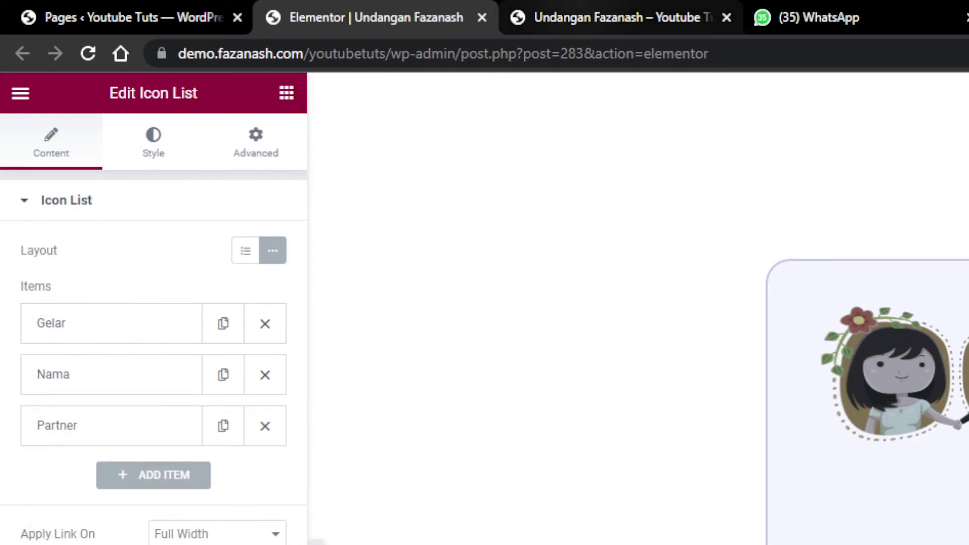
pyautogui.hotkey('ctrl', '3')
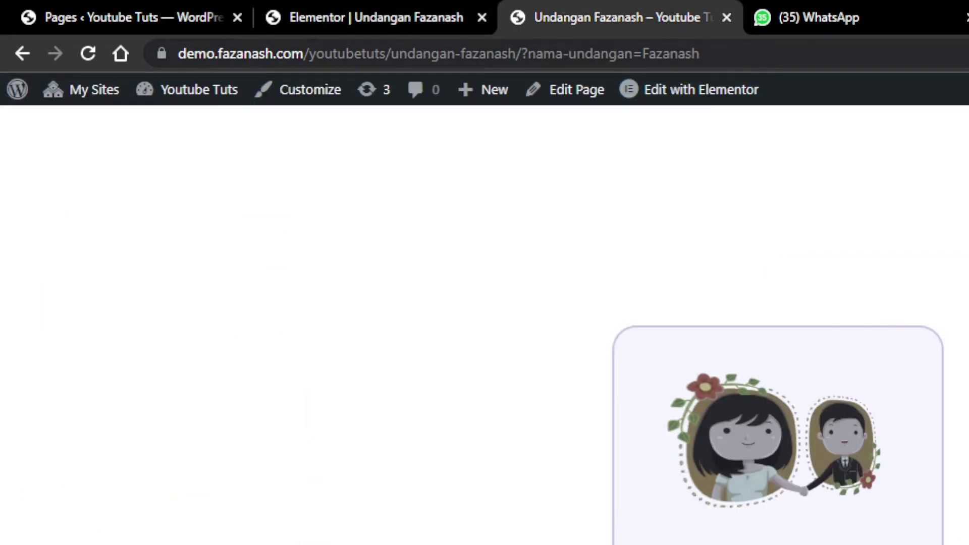
# - Append the parameter &gelar=Bapak to the published invitation page's URL and load the page
pyautogui.hotkey('ctrl', 'l')
pyautogui.press('End')
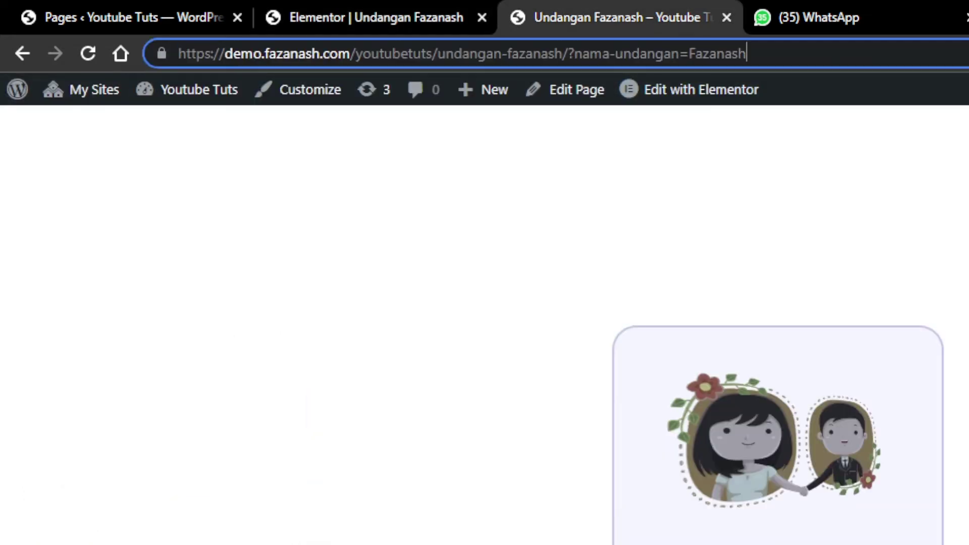
pyautogui.write('&')
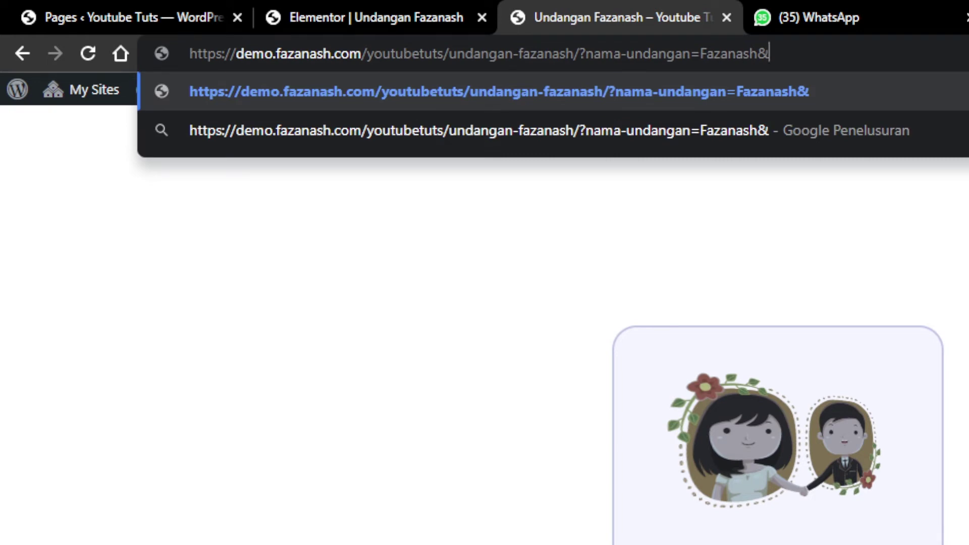
pyautogui.write('gelar')
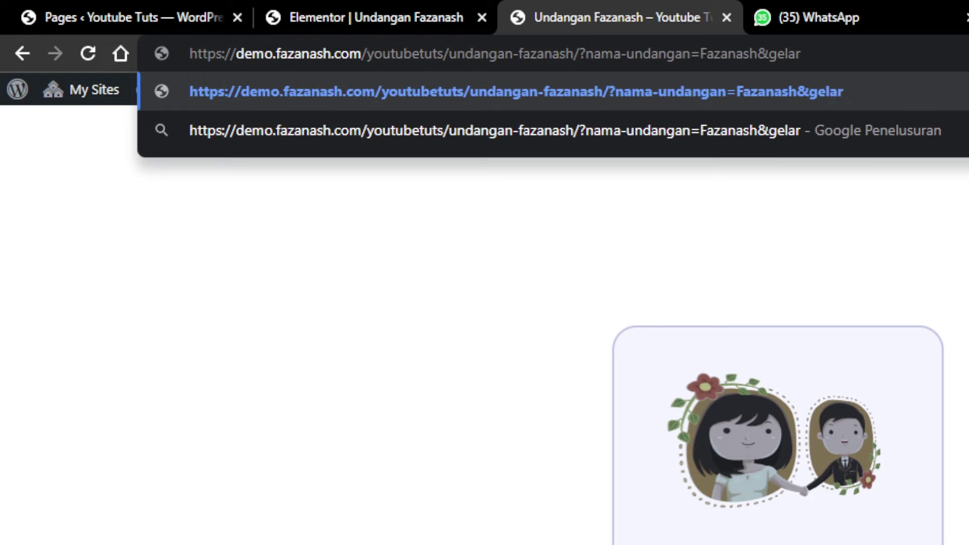
pyautogui.write('=')
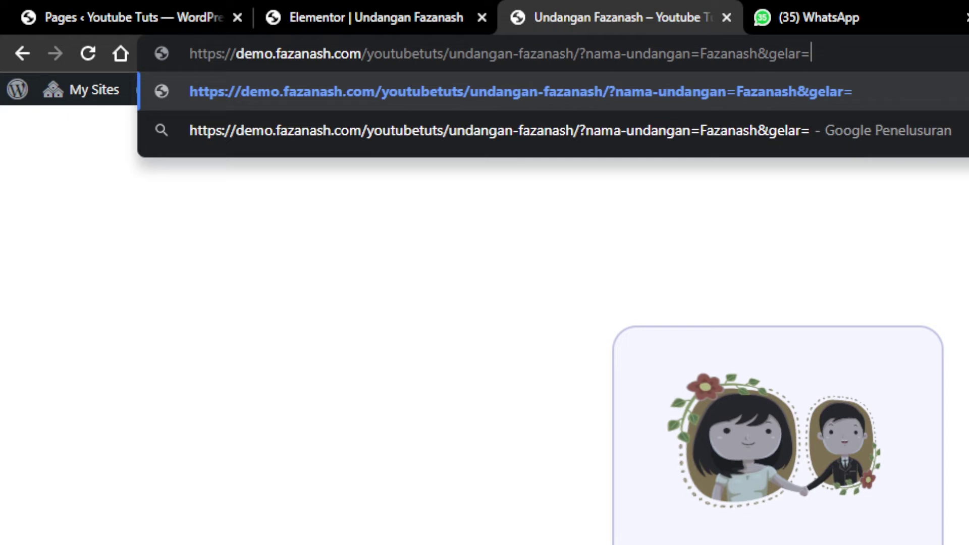
pyautogui.write('Bapak')
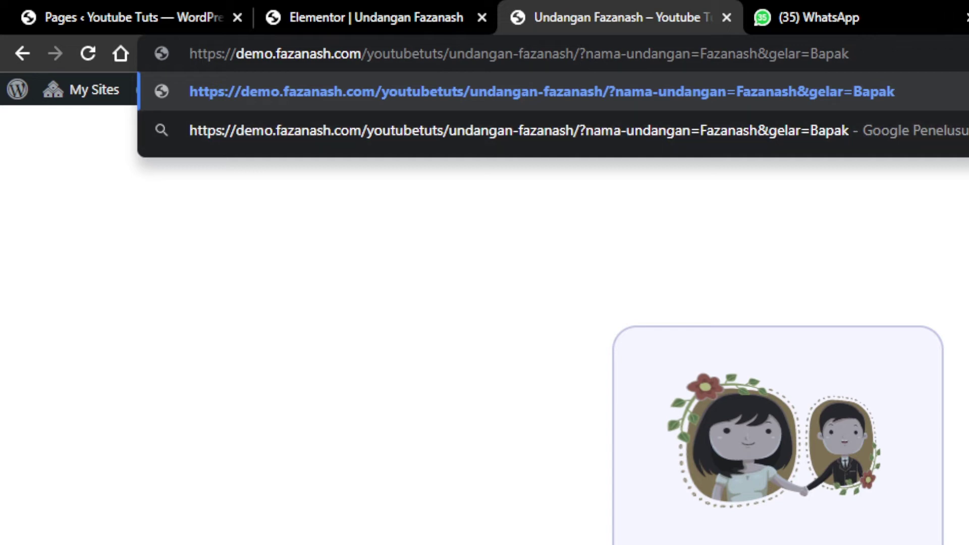
pyautogui.press('Return')
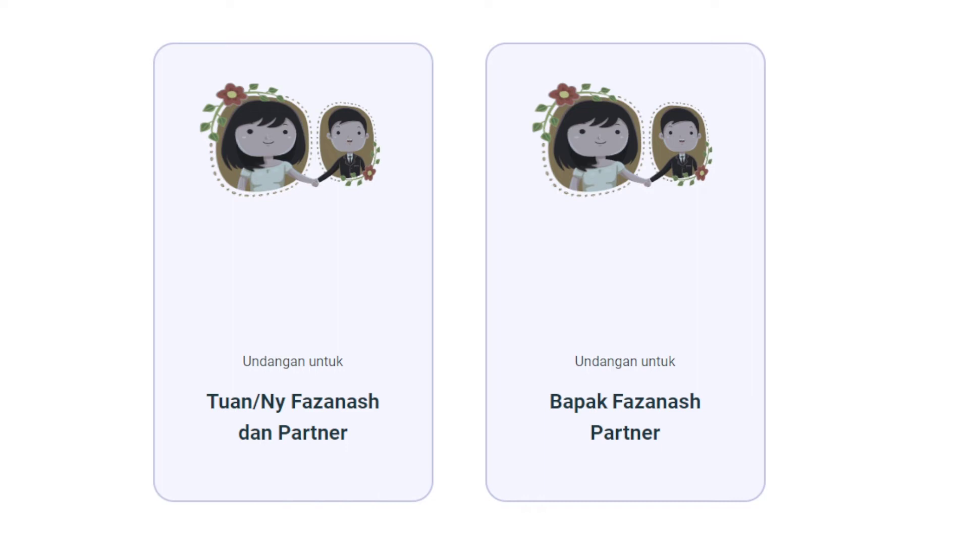
# - Add a partner parameter with no value yet after gelar=Bapak in the invitation page's URL
pyautogui.click(151, 53)
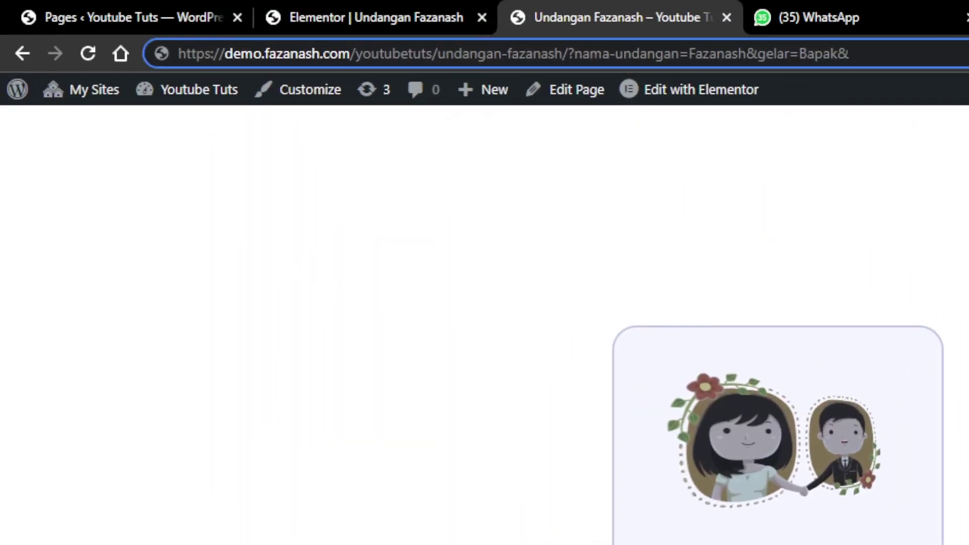
pyautogui.write('par')
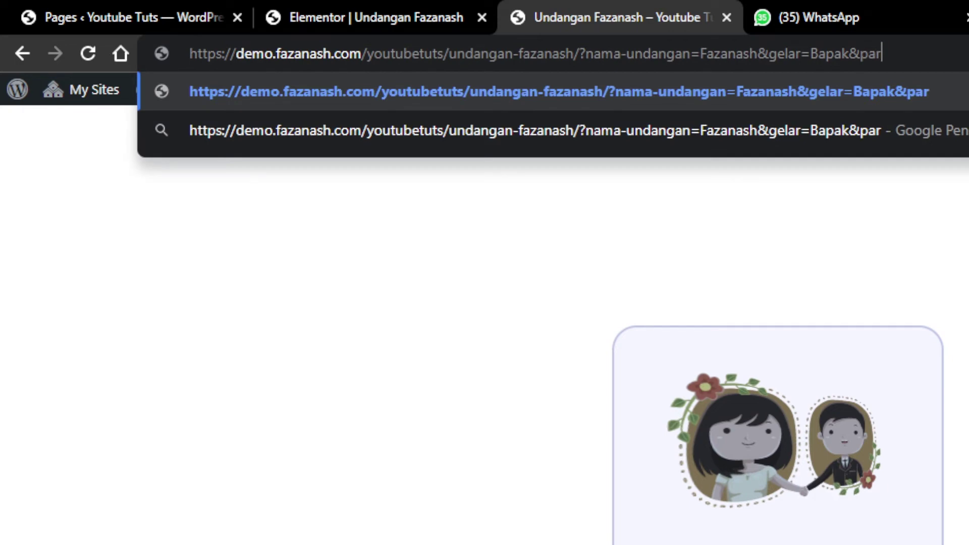
pyautogui.write('tner')
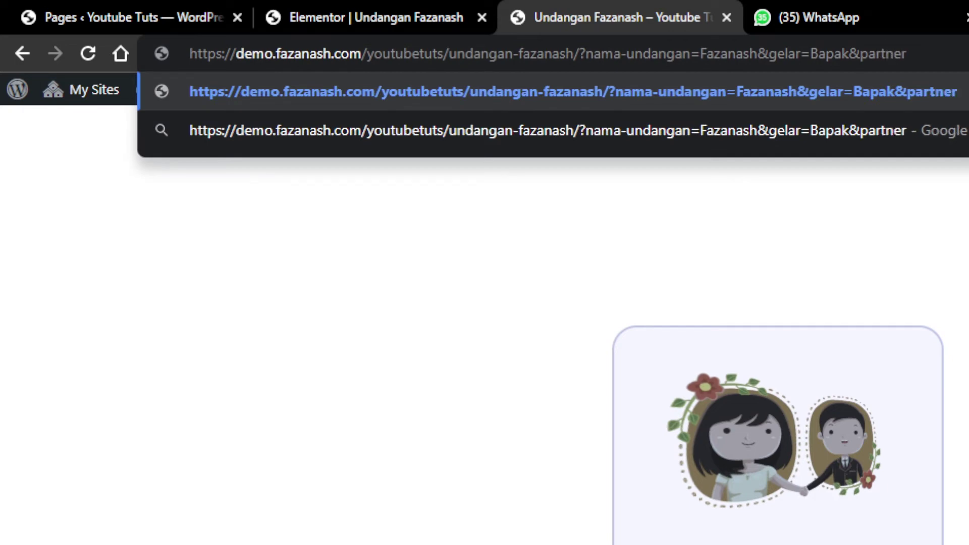
pyautogui.write('=')
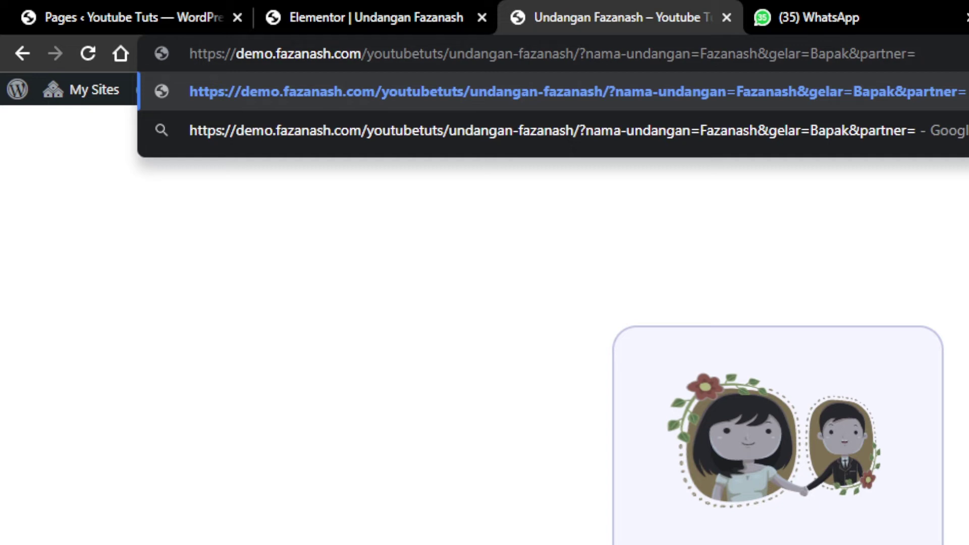
# - Examine the Before text in the advanced options of the Partner item's Request Parameter tag in the Elementor editor
pyautogui.hotkey('ctrl', 'shift', 'Tab')
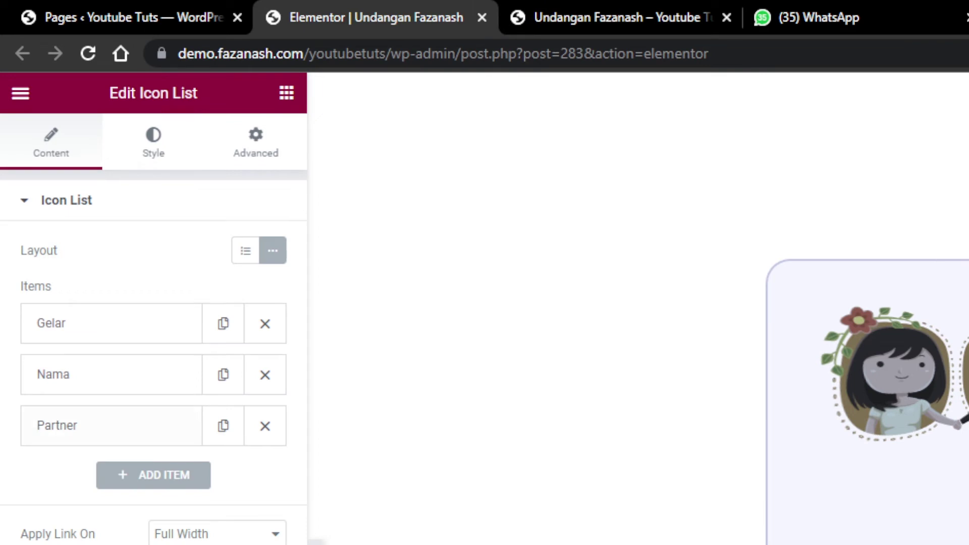
pyautogui.click(111, 425)
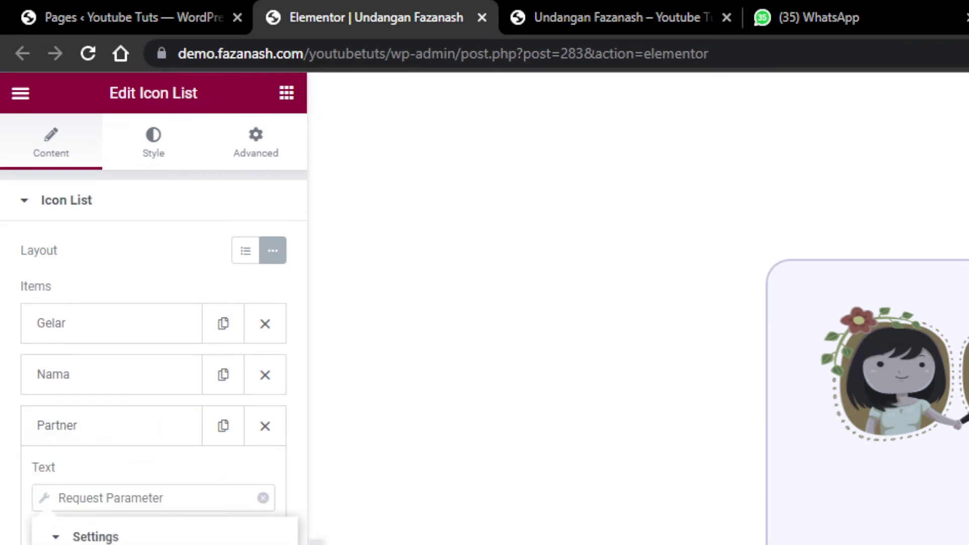
pyautogui.click(93, 151)
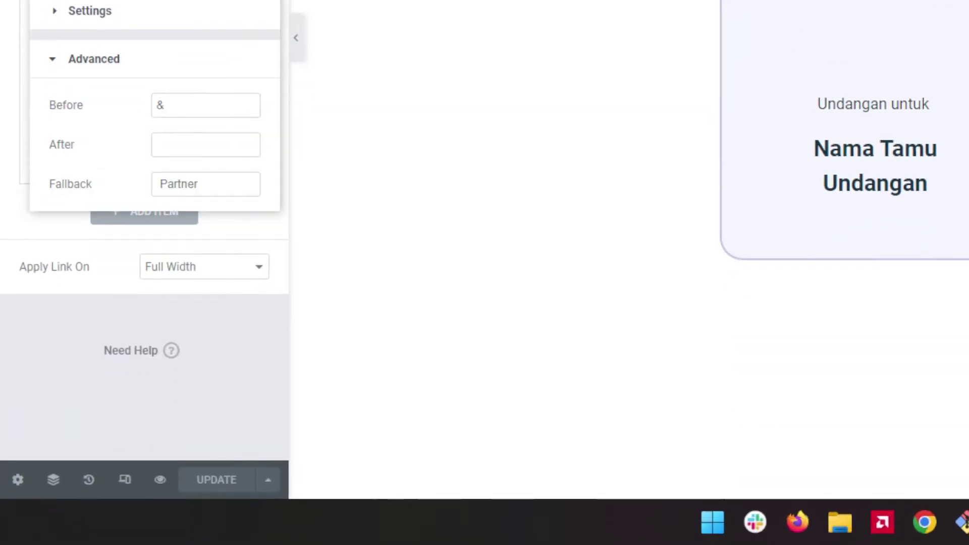
pyautogui.click(165, 105)
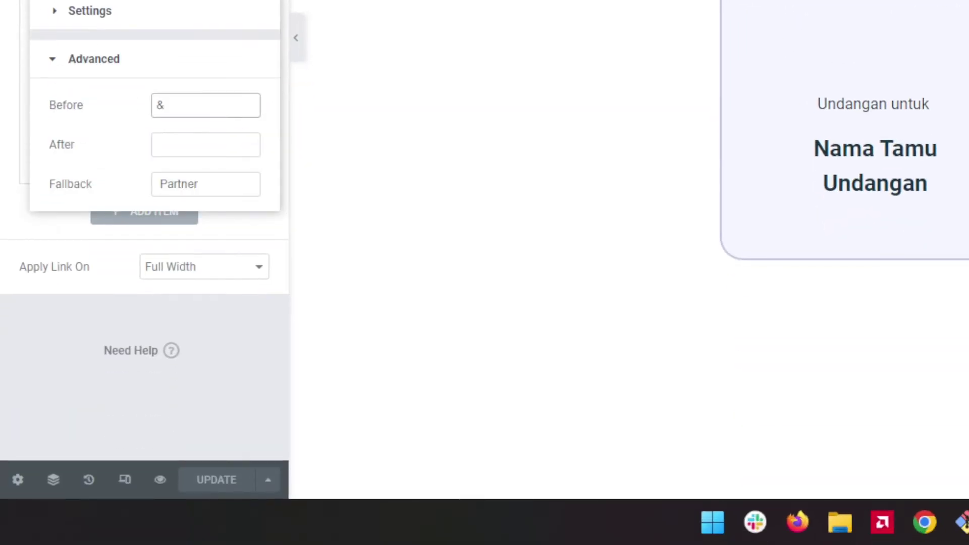
pyautogui.hotkey('ctrl', 'a')
pyautogui.press('Escape')
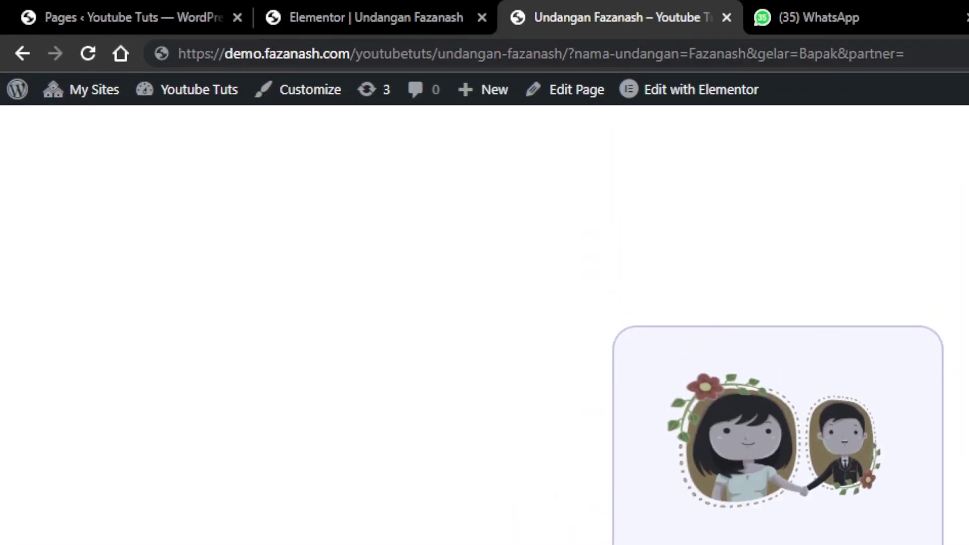
# - Return to the published page's URL, set the partner parameter to Istri and load the page
pyautogui.click(906, 53)
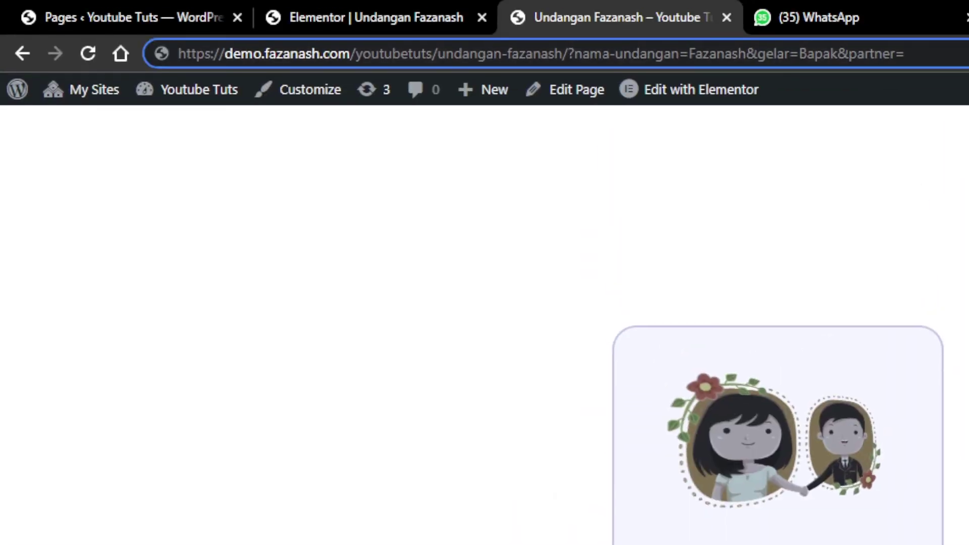
pyautogui.write('Istri')
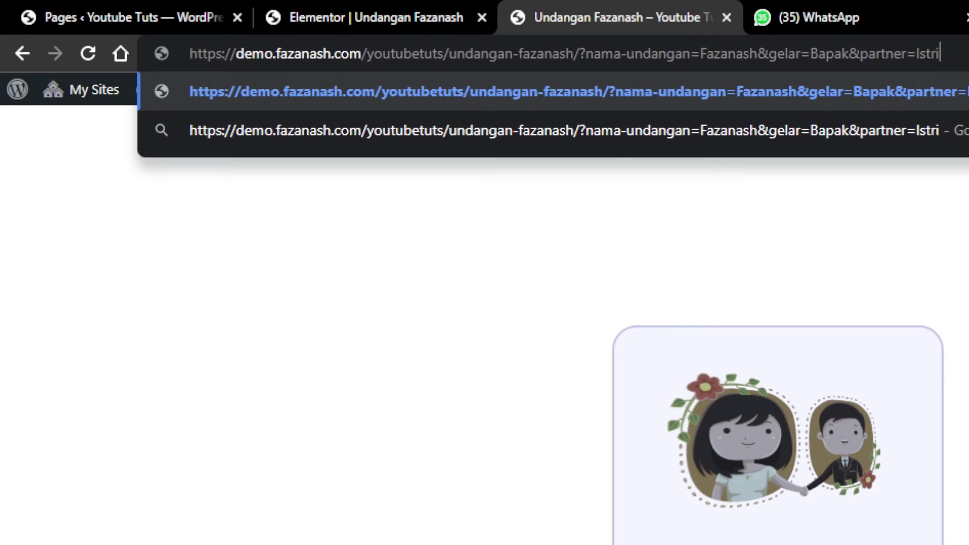
pyautogui.press('Return')
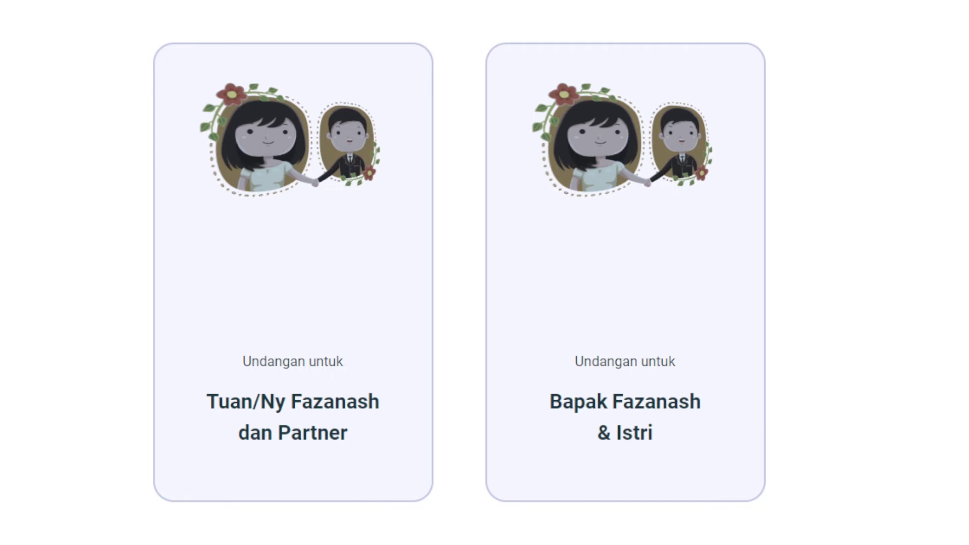
# - Replace the partner parameter's value in the URL with the partner's first name and load the page
pyautogui.moveTo(929, 53); pyautogui.dragTo(907, 53)
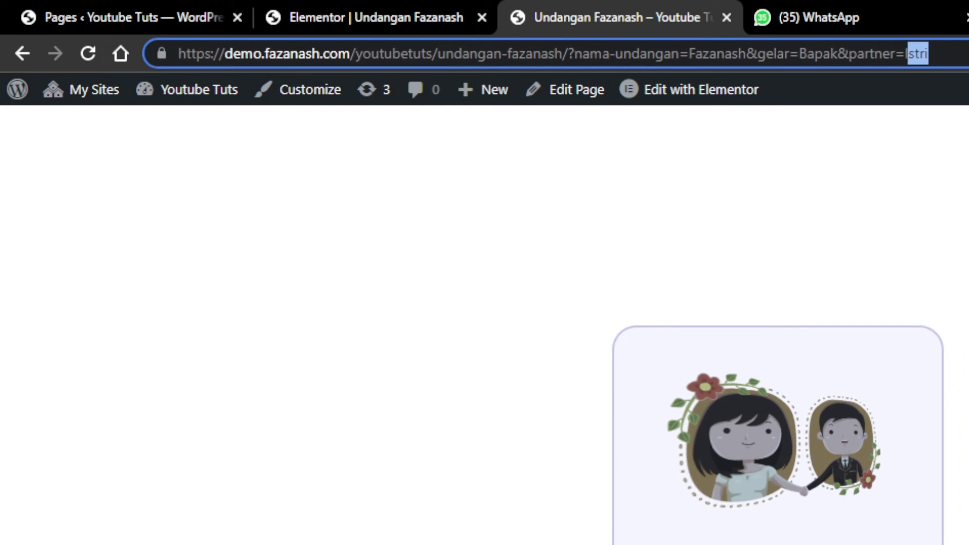
pyautogui.press('BackSpace')
pyautogui.press('BackSpace')
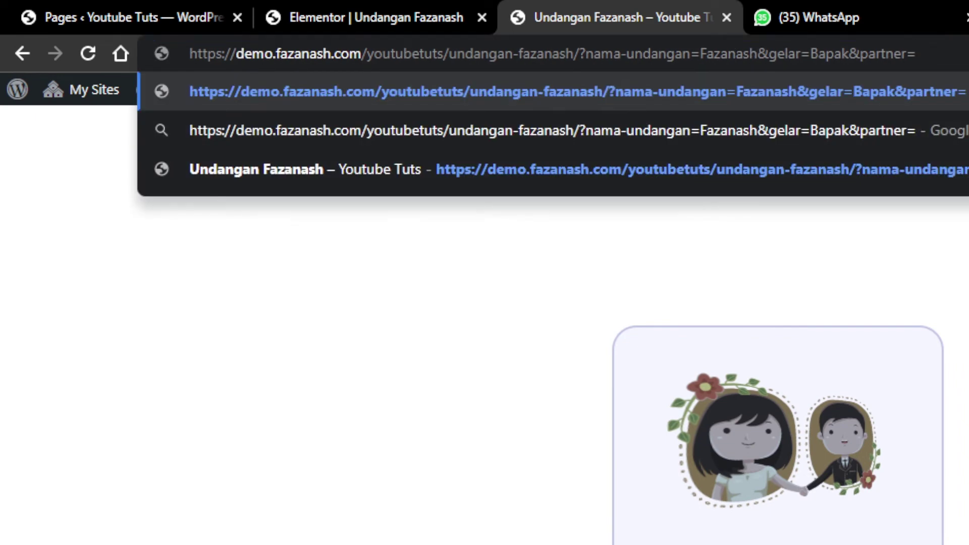
pyautogui.write('Ayu')
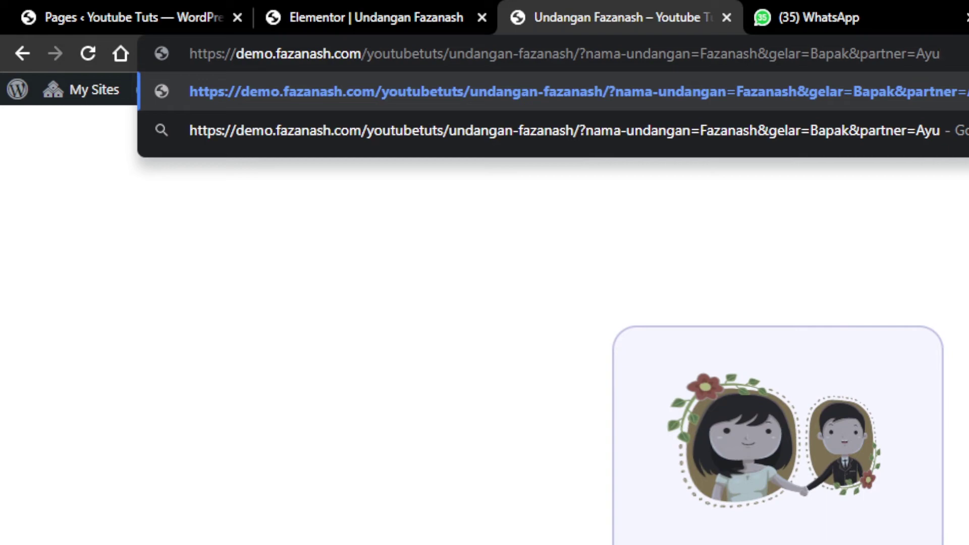
pyautogui.press('Return')
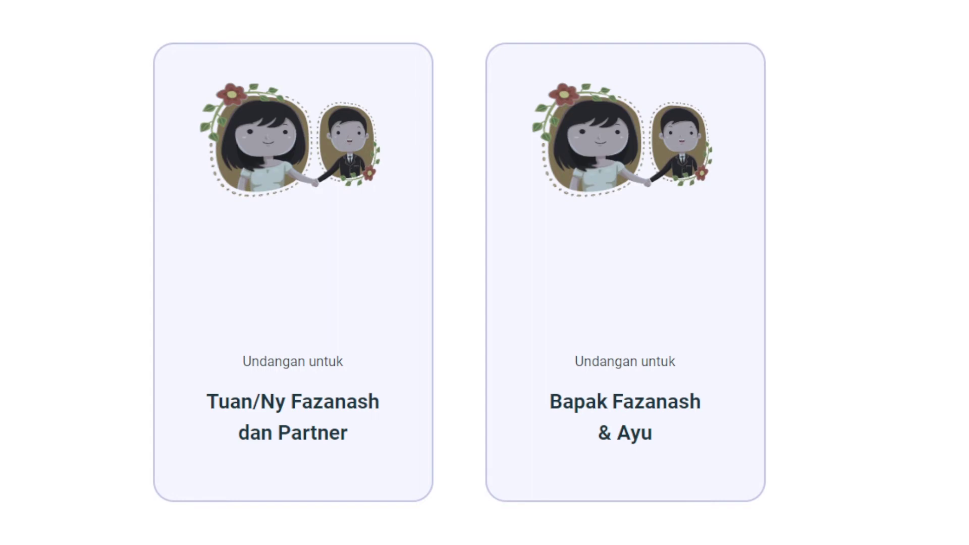
# - Examine the title and guest name texts on the second invitation card
pyautogui.moveTo(701, 402)
pyautogui.mouseDown()
pyautogui.moveTo(585, 402)
pyautogui.moveTo(701, 403)
pyautogui.mouseUp()
pyautogui.moveTo(608, 402); pyautogui.dragTo(549, 402)
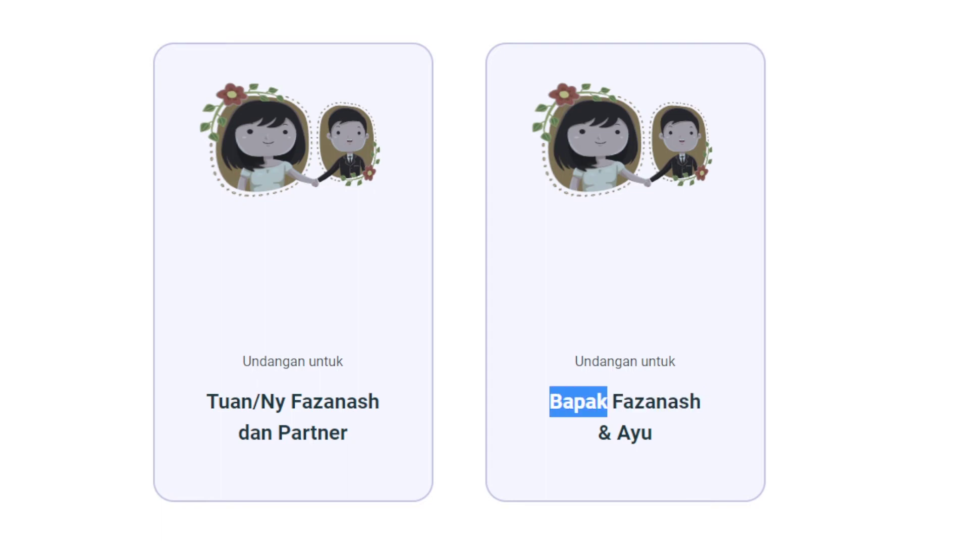
pyautogui.click(578, 402)
pyautogui.doubleClick(579, 402)
pyautogui.click(579, 402)
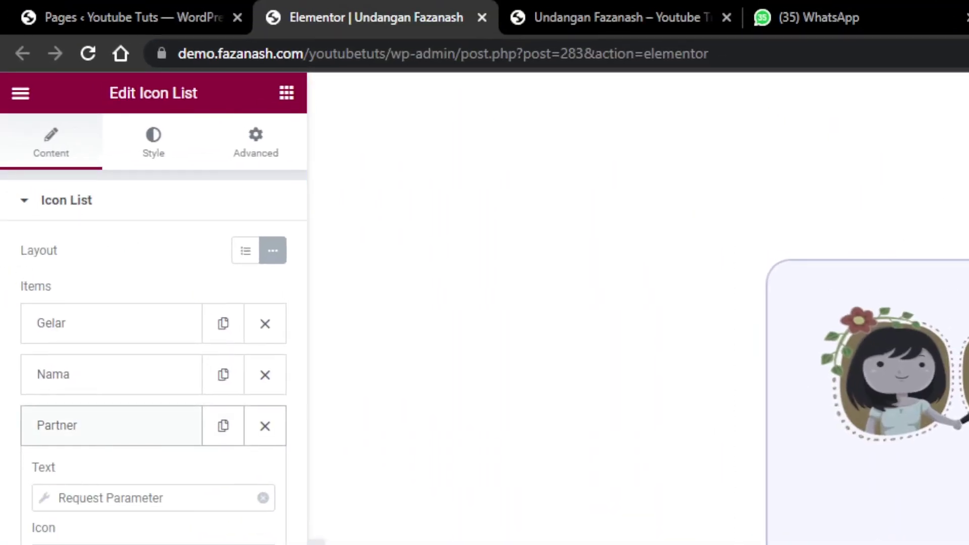
# - Duplicate the Nama item in the Elementor icon list, and give the Gelar item the parameter name sapaan and fallback Sapaan
pyautogui.click(111, 426)
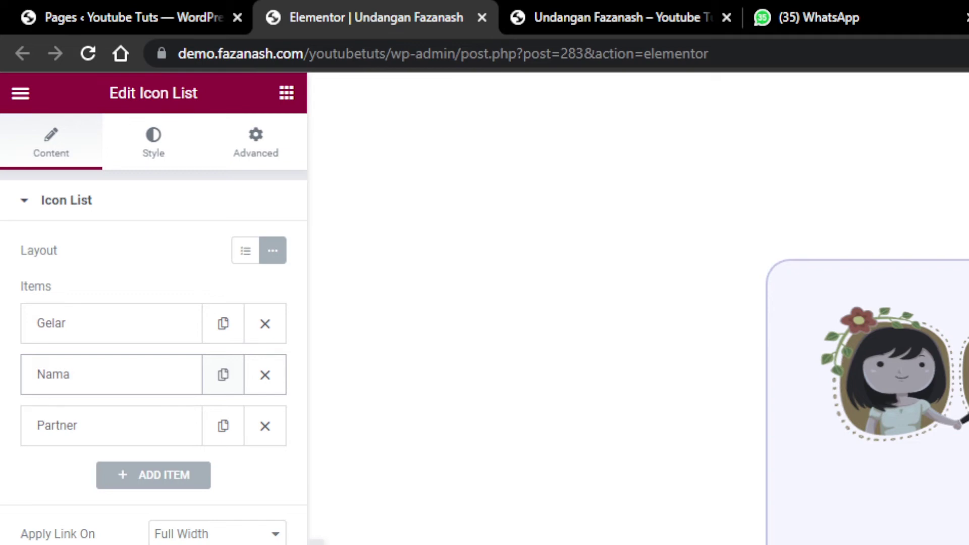
pyautogui.click(223, 374)
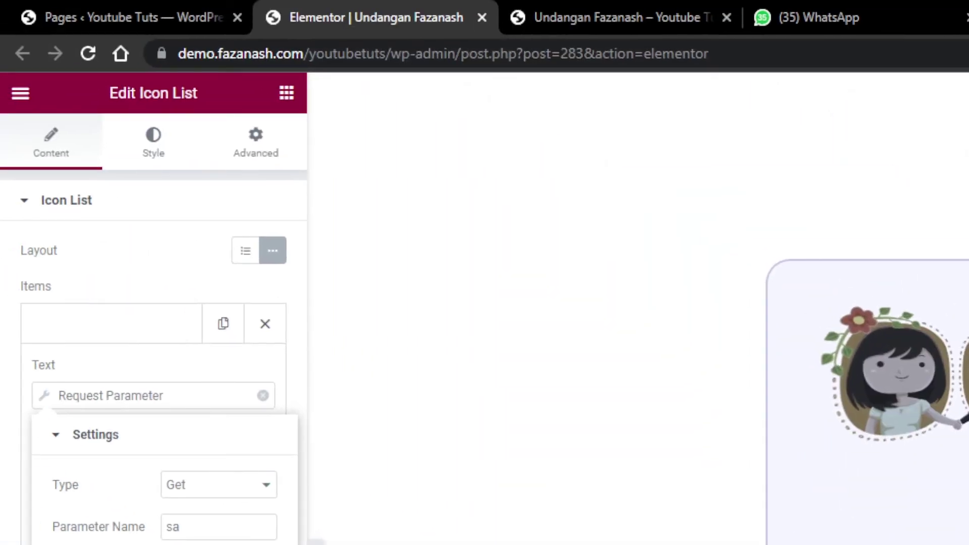
pyautogui.click(218, 527)
pyautogui.write('paan')
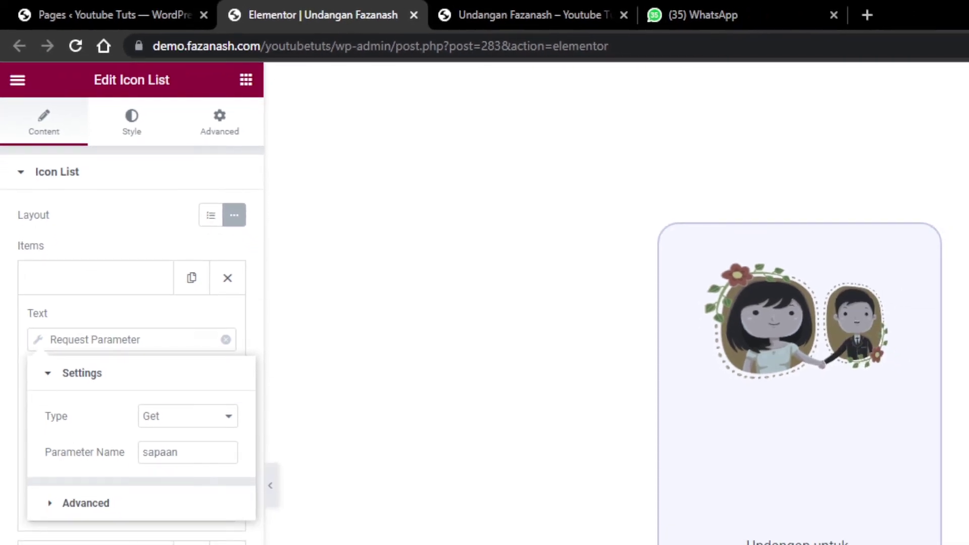
pyautogui.click(187, 453)
pyautogui.click(86, 503)
pyautogui.moveTo(173, 532); pyautogui.dragTo(145, 531)
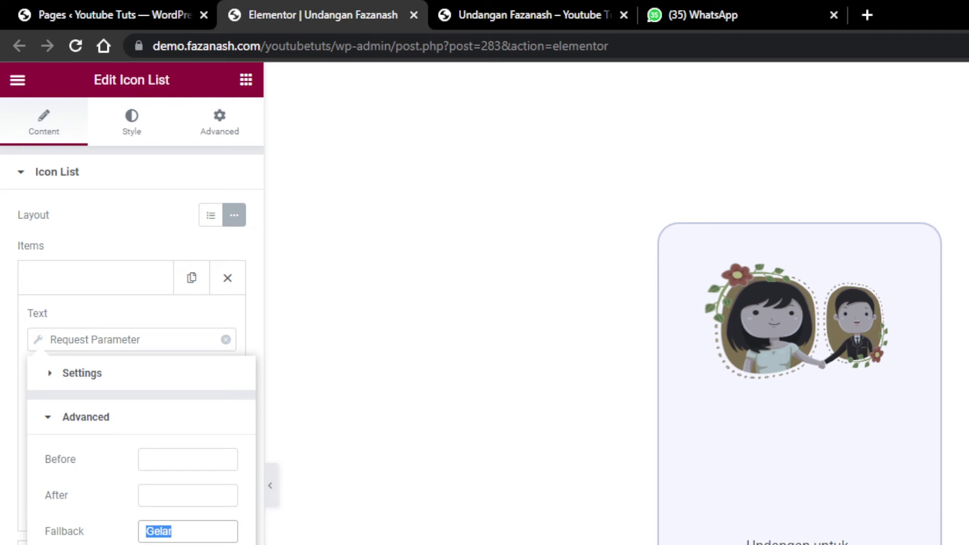
pyautogui.write('Sapaan')
pyautogui.click(96, 277)
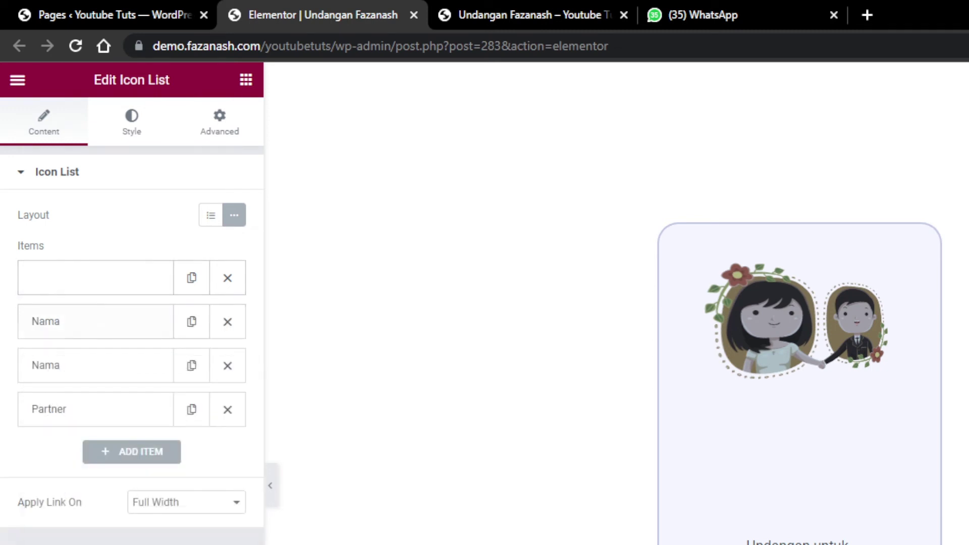
pyautogui.click(96, 322)
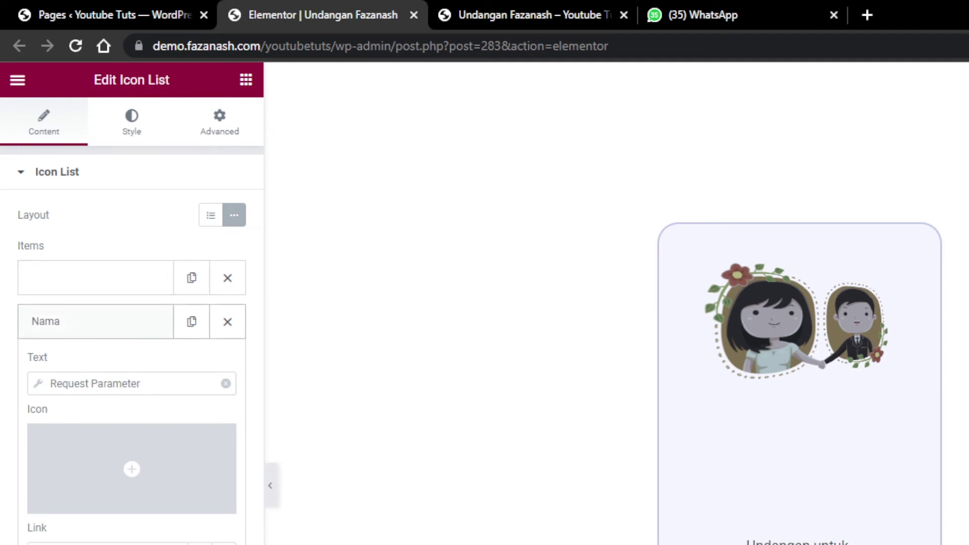
pyautogui.click(95, 322)
pyautogui.click(96, 278)
pyautogui.click(95, 339)
pyautogui.click(96, 277)
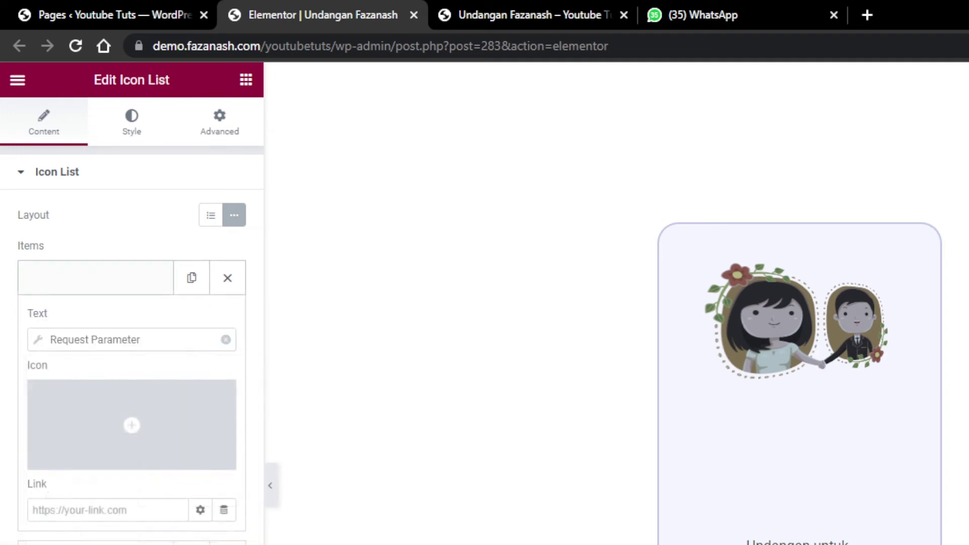
pyautogui.click(96, 278)
# - Set the request parameter name of the second Nama item in the icon list to gelar
pyautogui.click(96, 365)
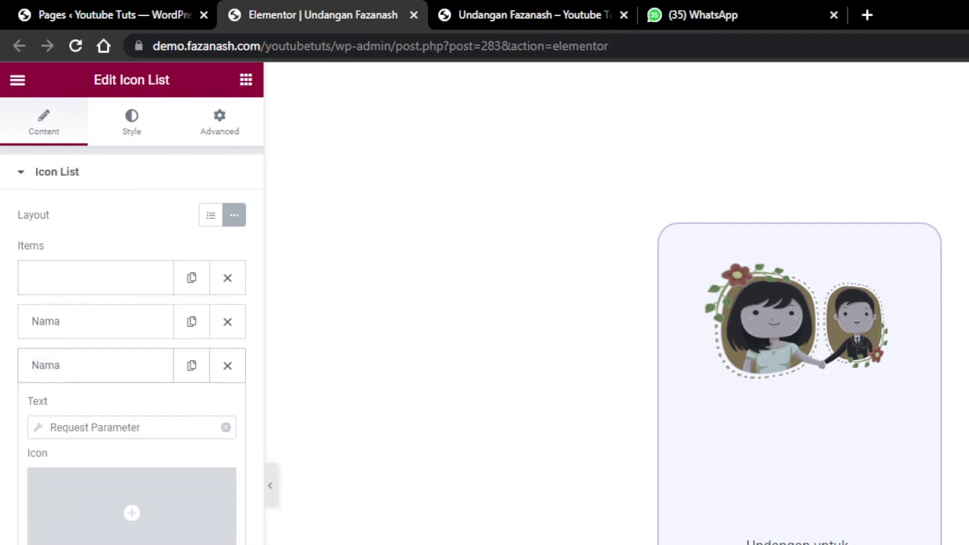
pyautogui.click(94, 428)
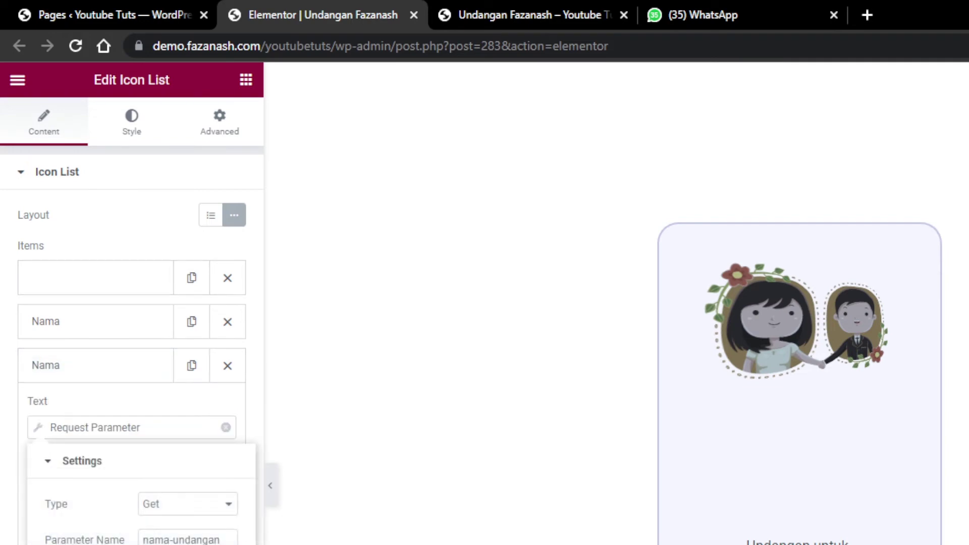
pyautogui.moveTo(221, 540); pyautogui.dragTo(144, 539)
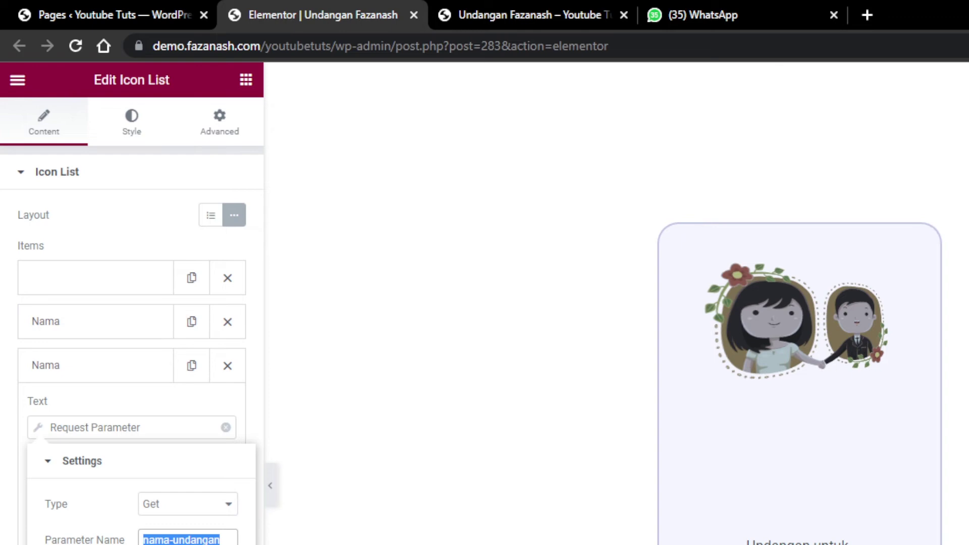
pyautogui.write('ge')
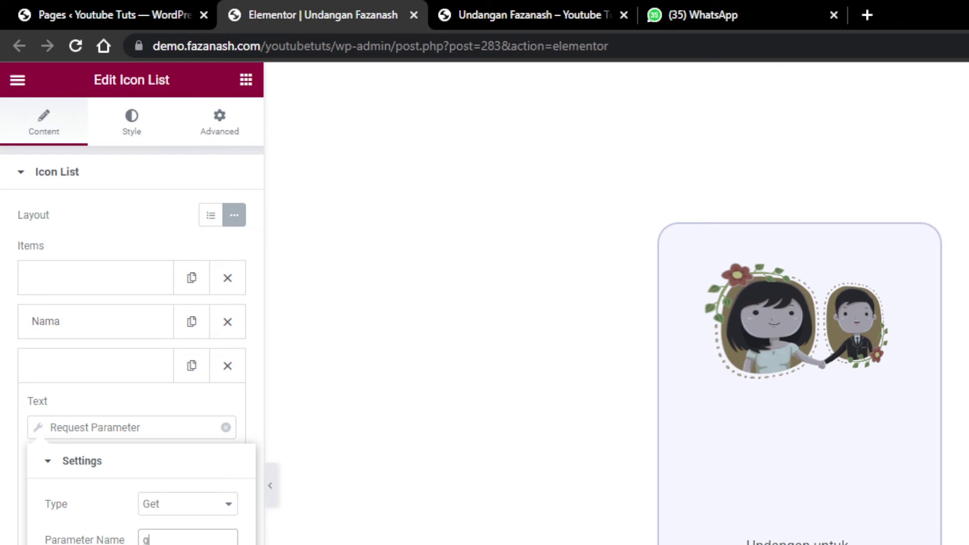
pyautogui.write('lar')
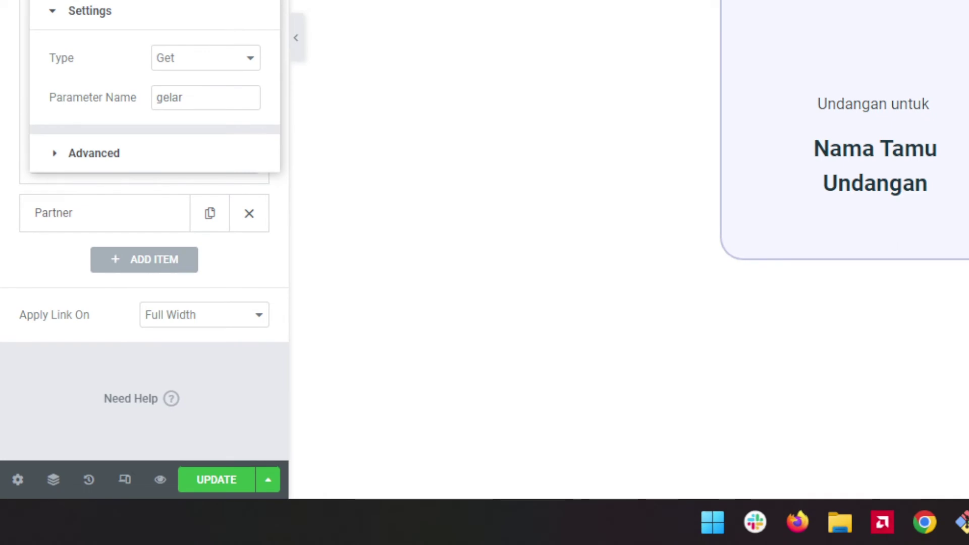
# - Set the fallback text of the item using the gelar parameter to Gelar and update the page
pyautogui.click(94, 153)
pyautogui.click(205, 184)
pyautogui.doubleClick(175, 184)
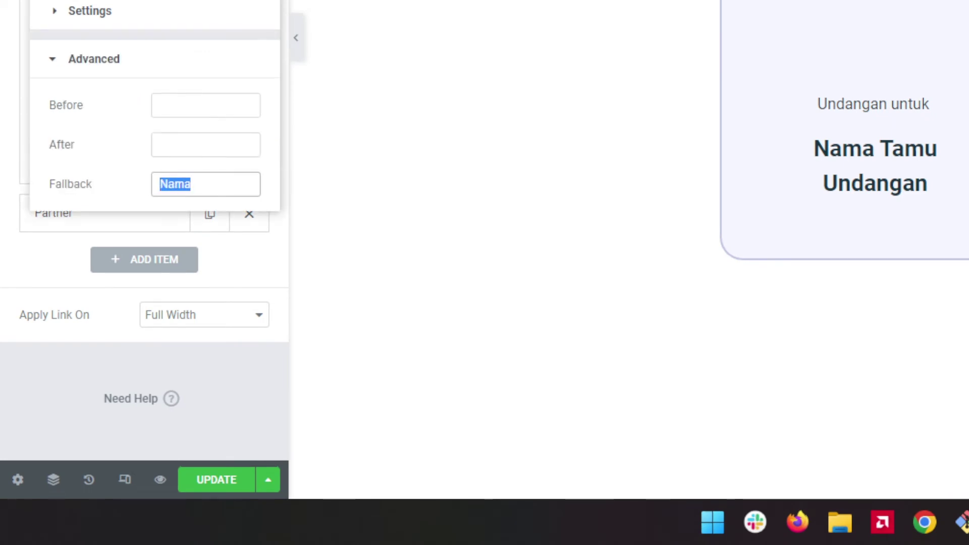
pyautogui.write('Gelar')
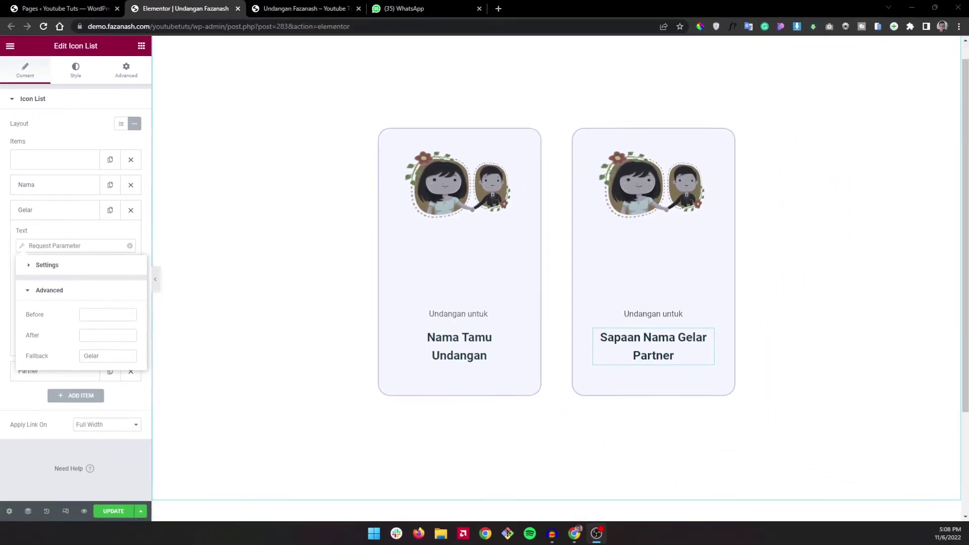
pyautogui.click(50, 210)
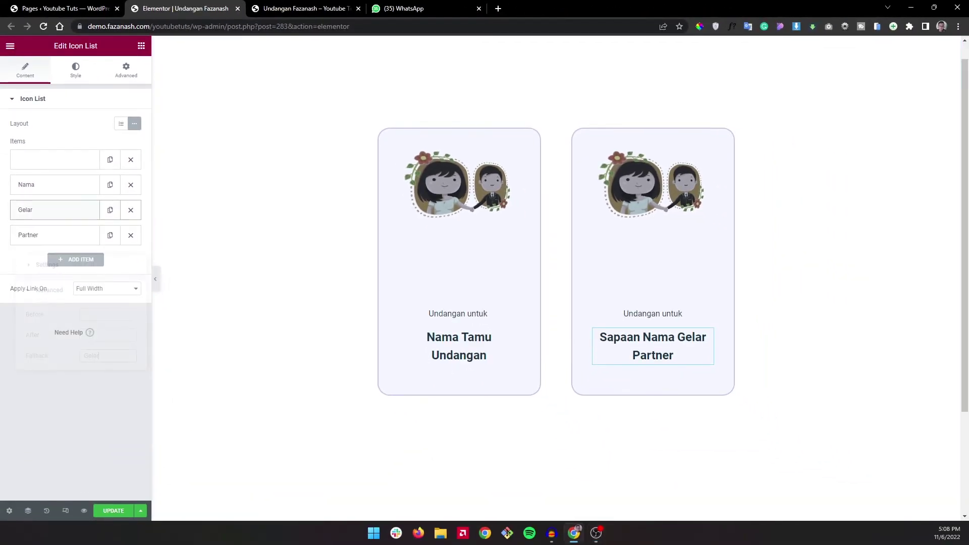
pyautogui.click(50, 235)
pyautogui.click(50, 235)
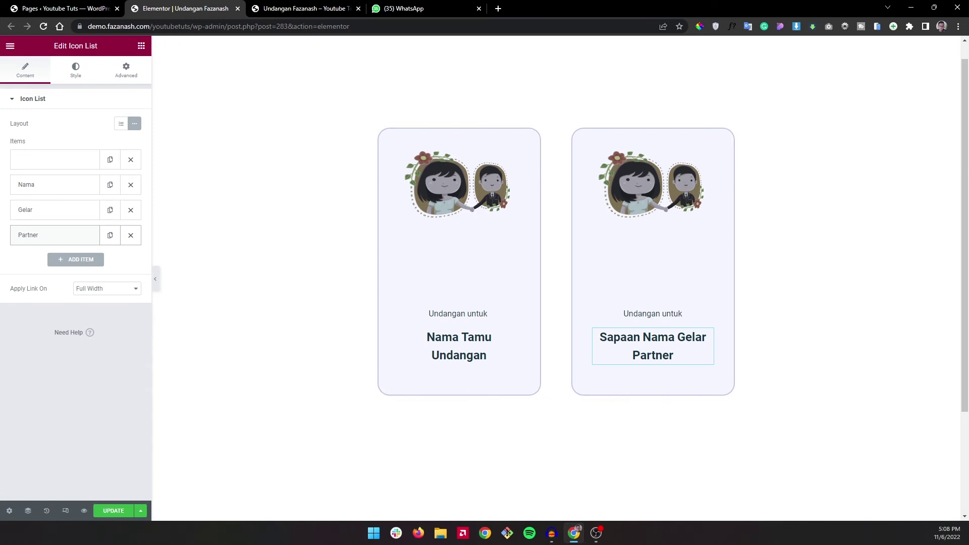
pyautogui.click(113, 511)
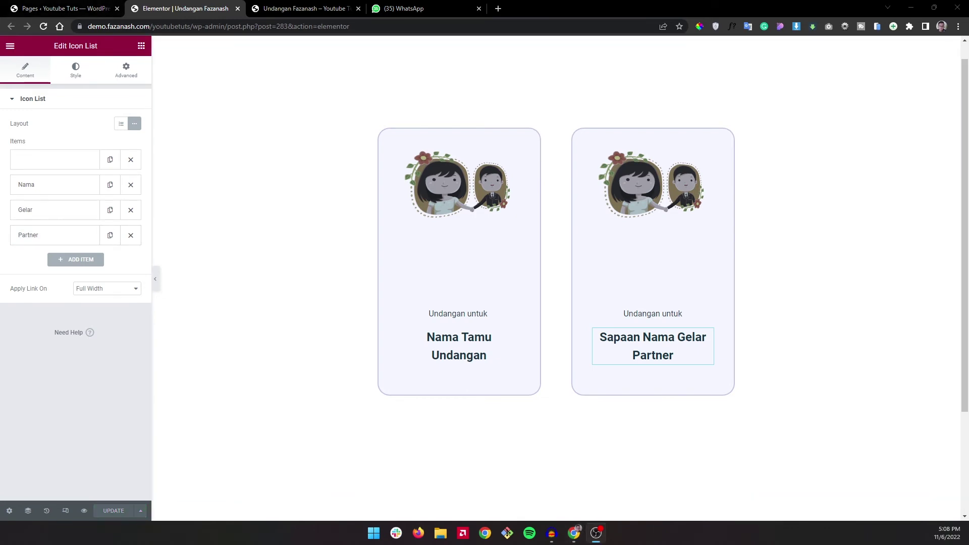
# - Rename the gelar parameter to sapaan in the published page's URL, keeping its value Bapak
pyautogui.click(302, 9)
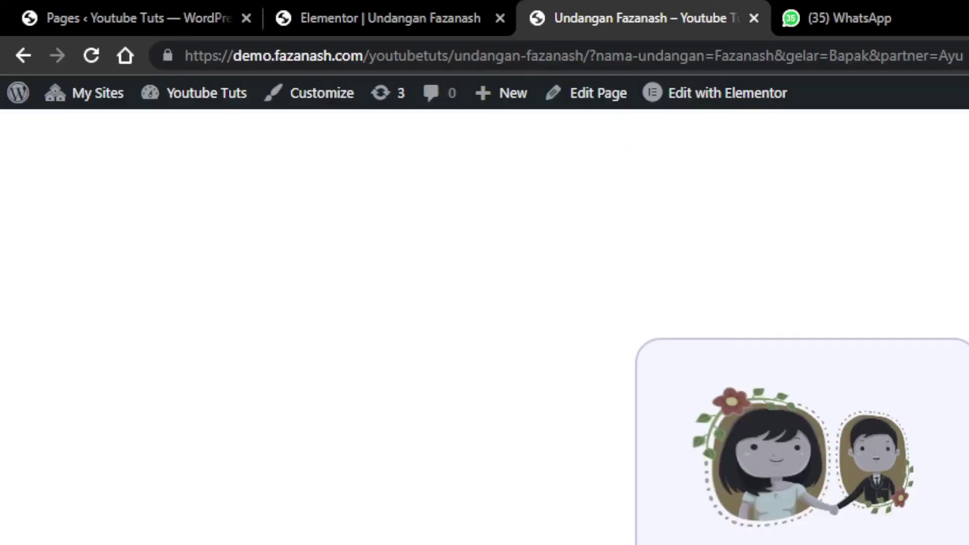
pyautogui.click(836, 56)
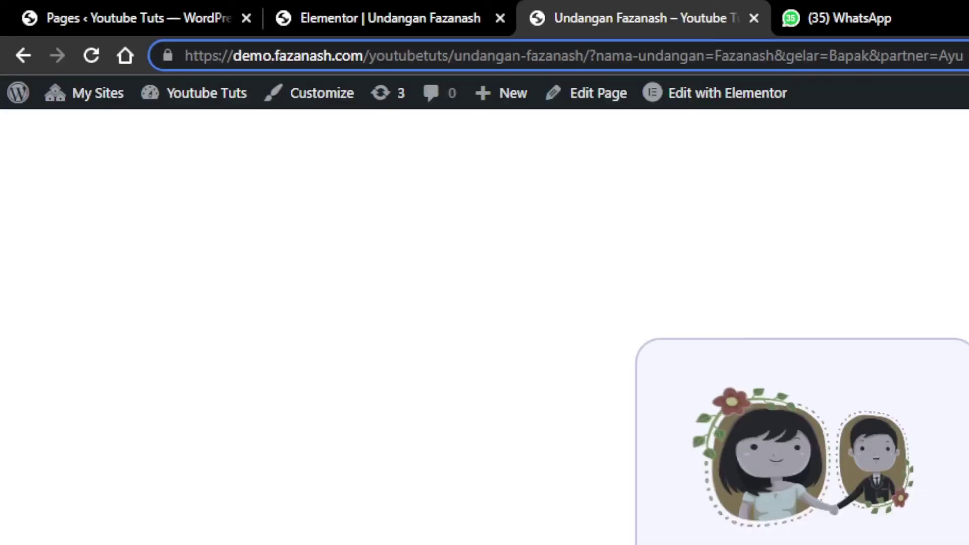
pyautogui.click(796, 56)
pyautogui.doubleClick(802, 56)
pyautogui.hotkey('ctrl', 'pageup')
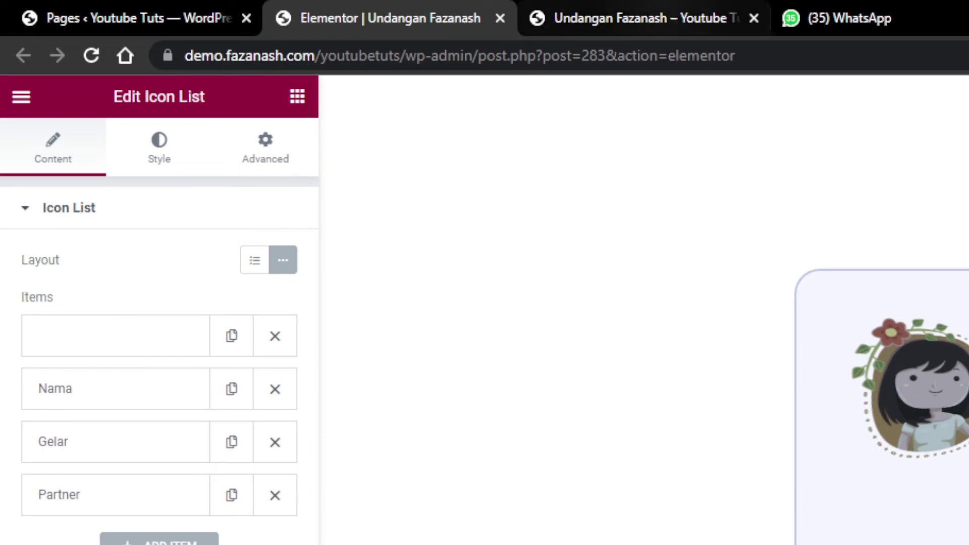
pyautogui.hotkey('ctrl', 'pagedown')
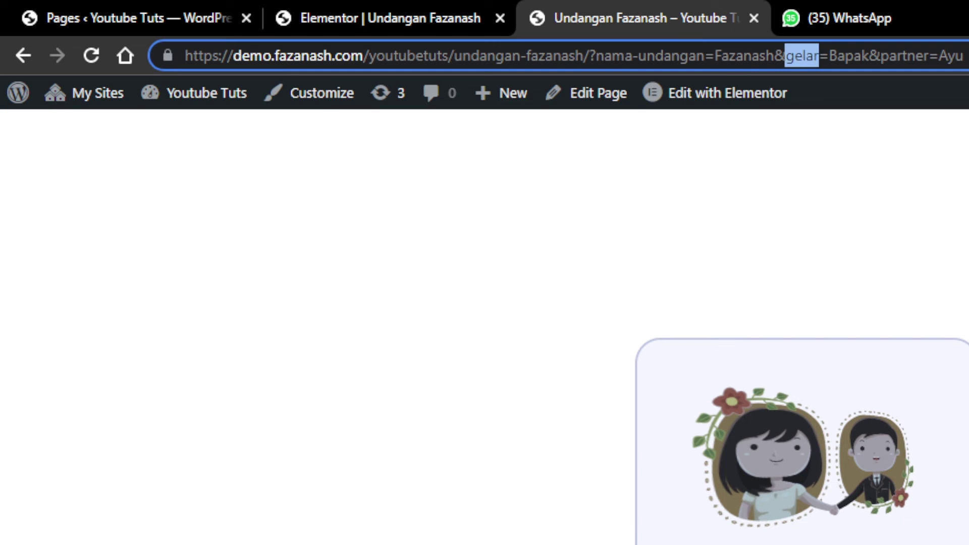
pyautogui.write('sapaan')
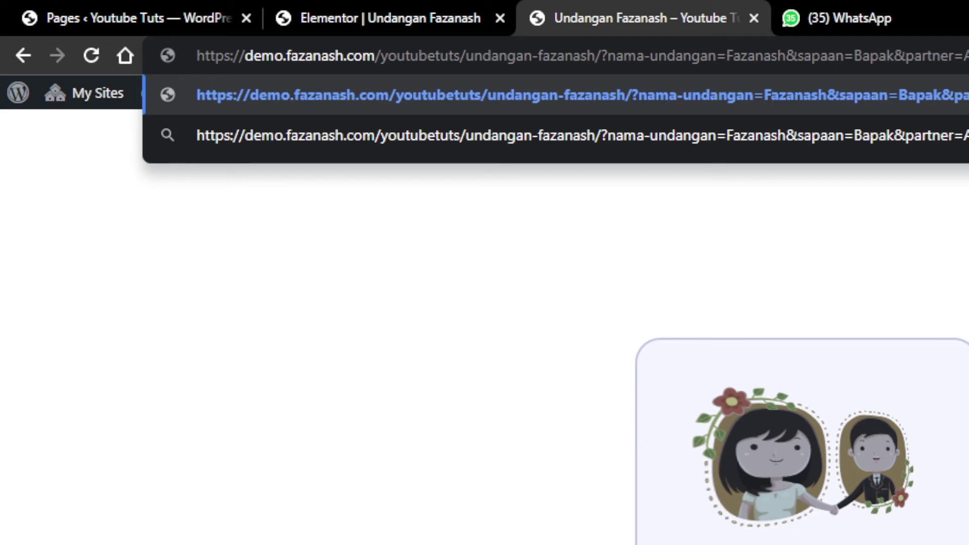
# - Add a gelar parameter with the value ", MA" to the end of the URL and load the page
pyautogui.press('Escape')
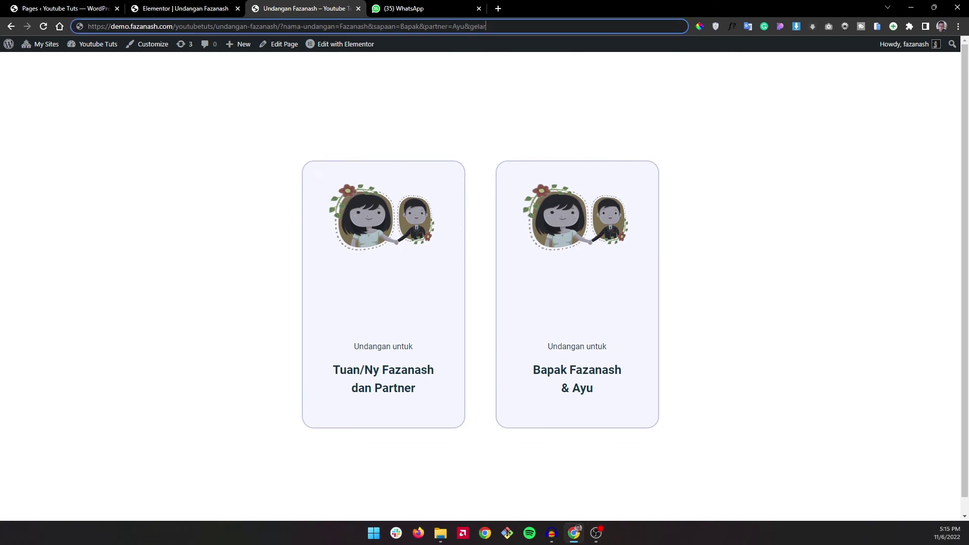
pyautogui.write('=')
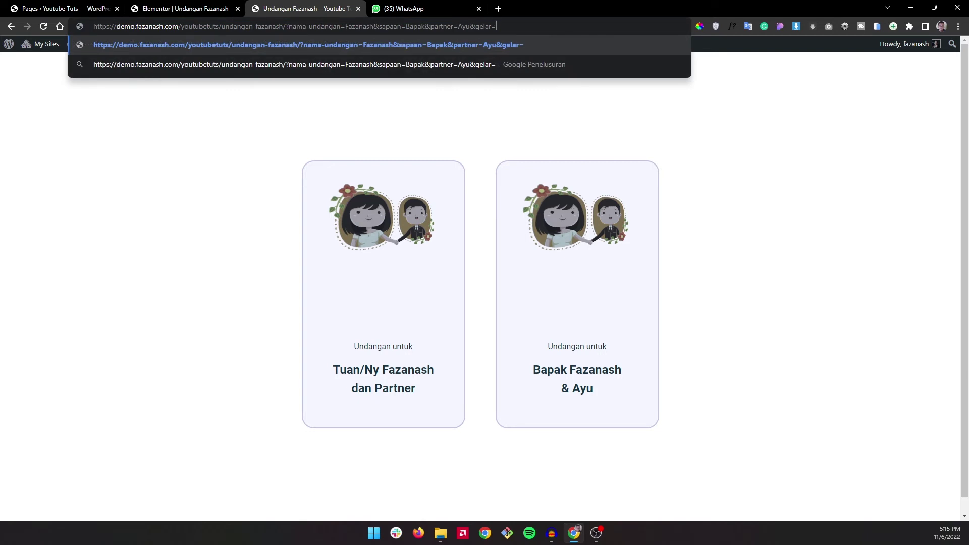
pyautogui.write(', MA')
pyautogui.press('Return')
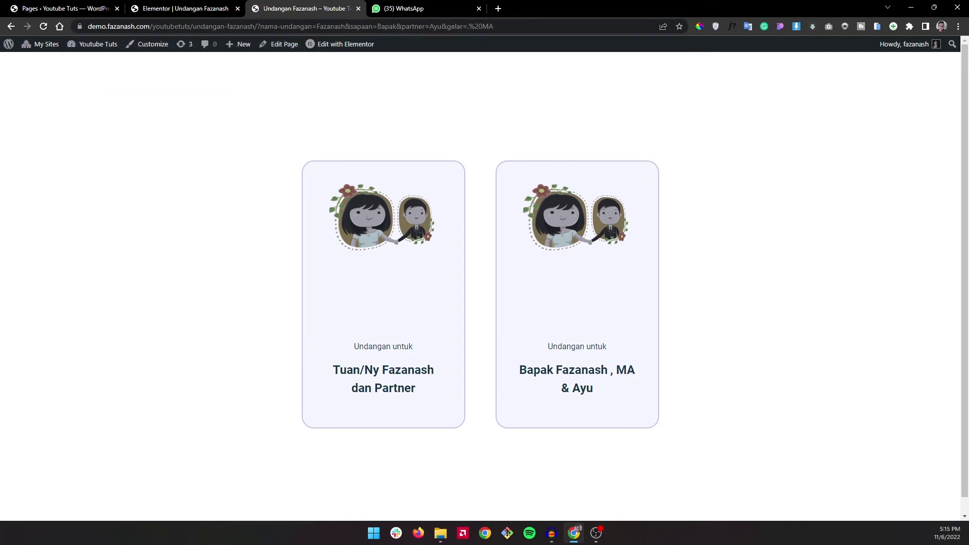
# - Examine the spacing around the comma between the guest name and title on the second invitation card
pyautogui.hotkey('alt', 'Tab')
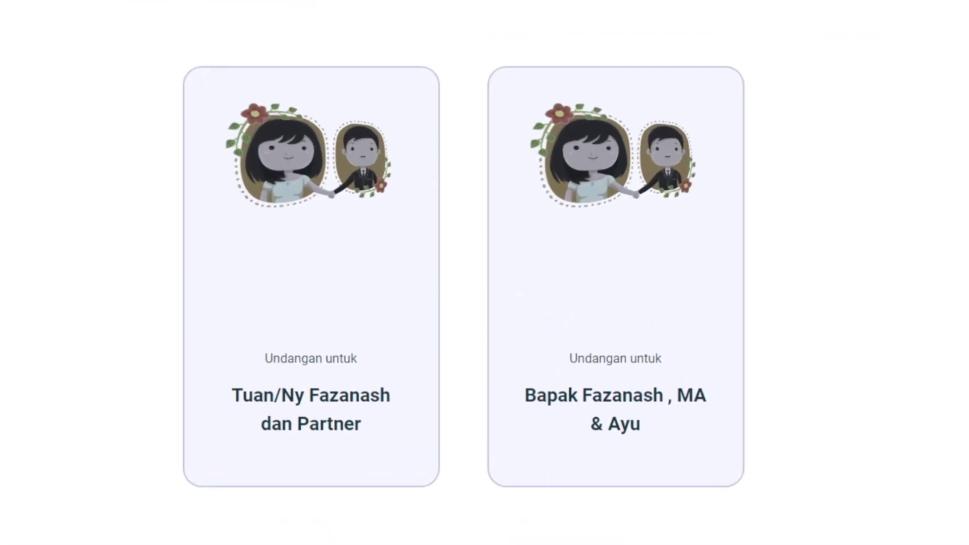
pyautogui.moveTo(687, 402)
pyautogui.mouseDown()
pyautogui.moveTo(667, 403)
pyautogui.moveTo(682, 403)
pyautogui.mouseUp()
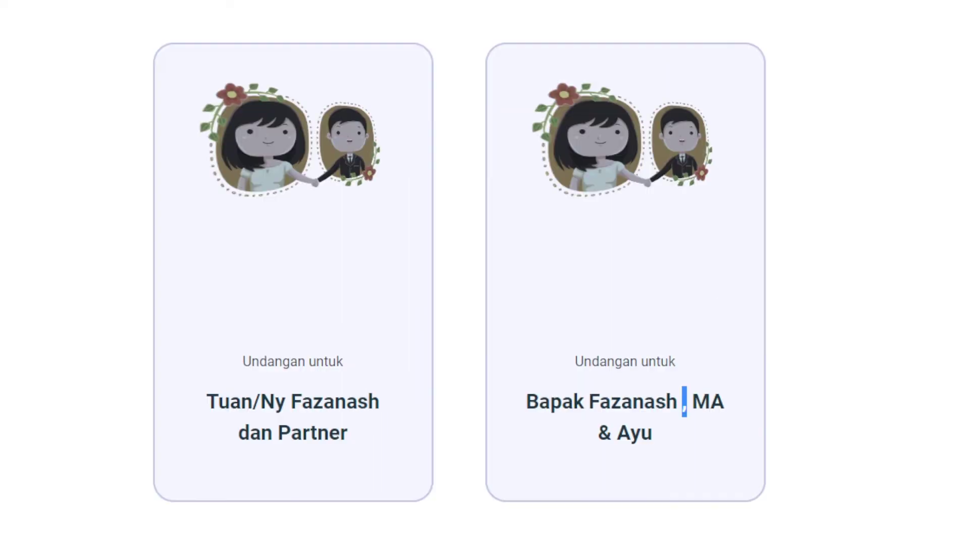
pyautogui.hotkey('shift', 'Left')
pyautogui.hotkey('shift', 'Left')
pyautogui.hotkey('shift', 'Left')
pyautogui.hotkey('shift', 'Left')
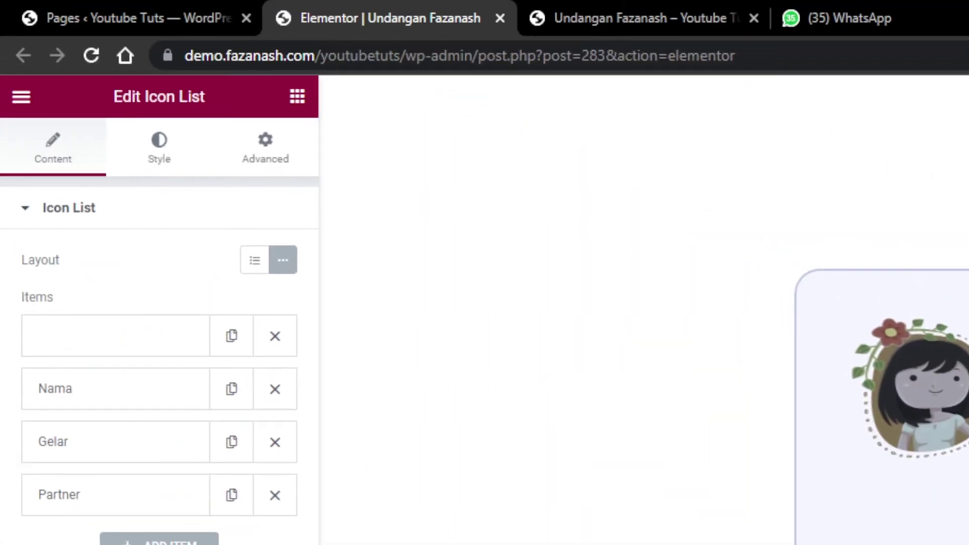
# - Check the icon list's Space Between style setting in Elementor and compare it with the published page
pyautogui.click(159, 148)
pyautogui.doubleClick(254, 283)
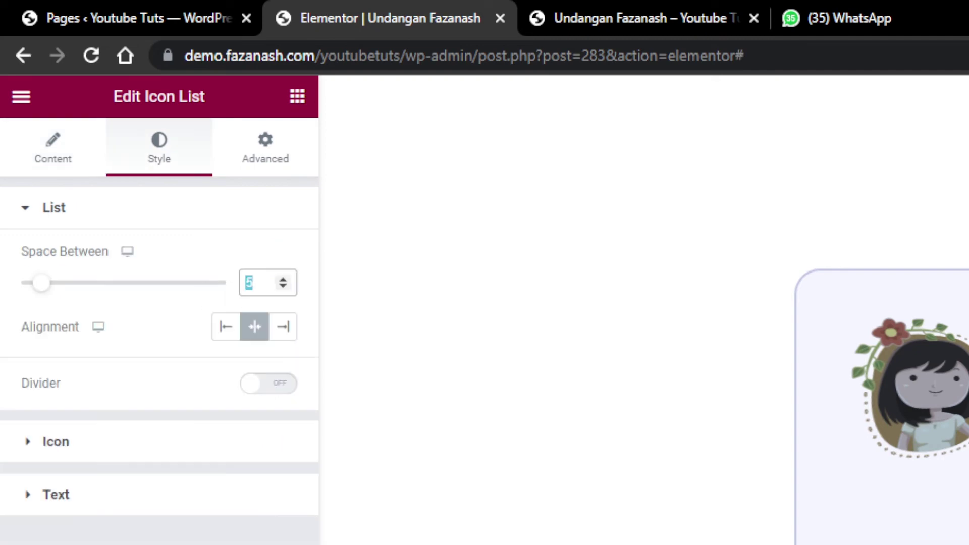
pyautogui.click(644, 18)
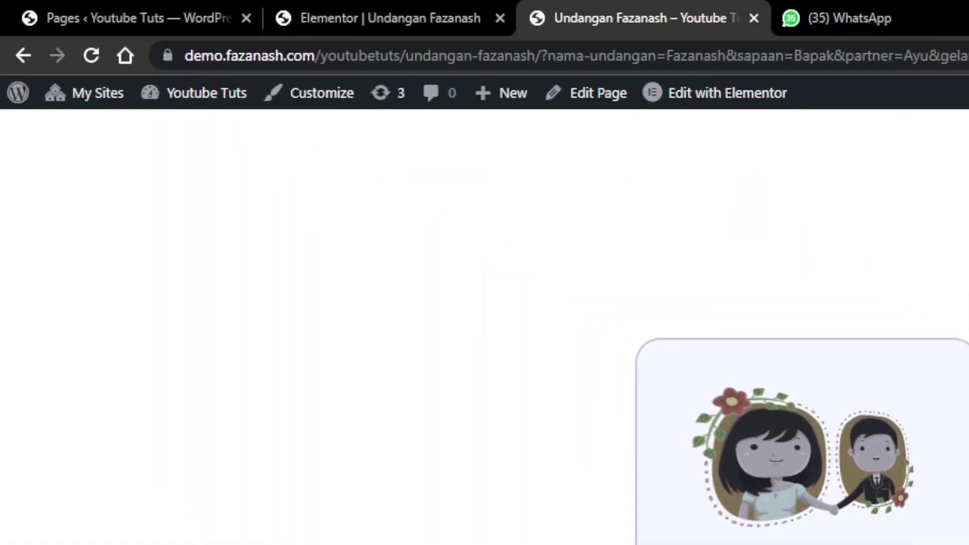
pyautogui.click(424, 18)
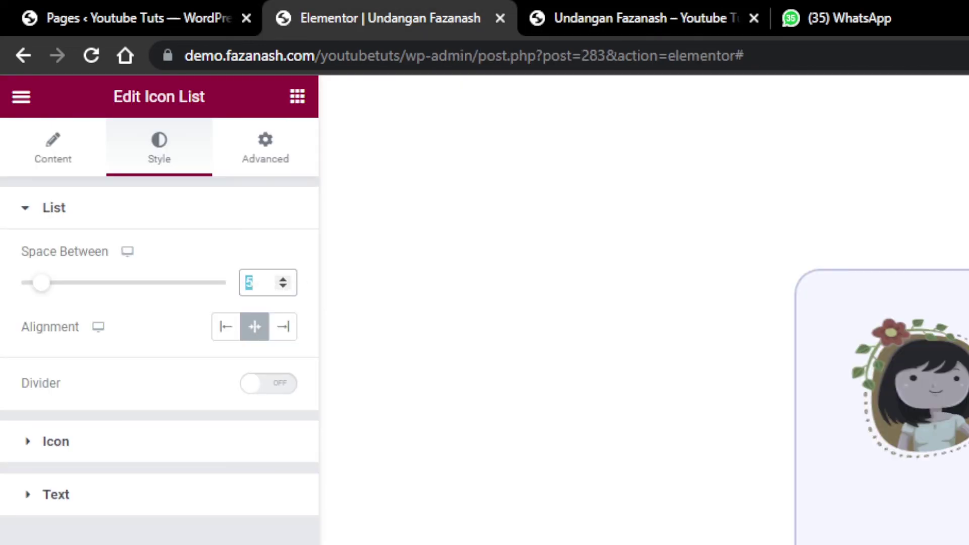
pyautogui.click(53, 147)
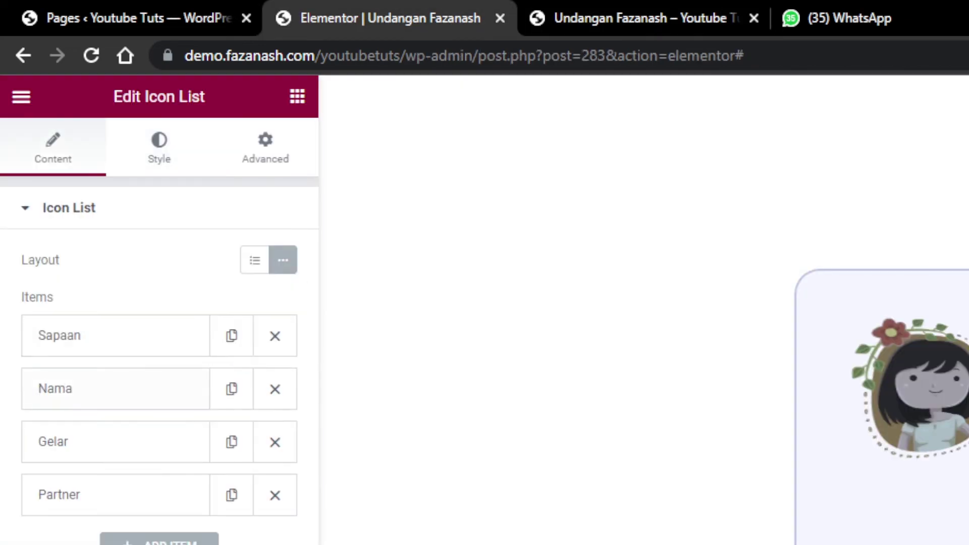
# - Start removing the comma and space before MA from the gelar parameter in the published page's URL
pyautogui.click(649, 19)
pyautogui.click(954, 55)
pyautogui.click(954, 56)
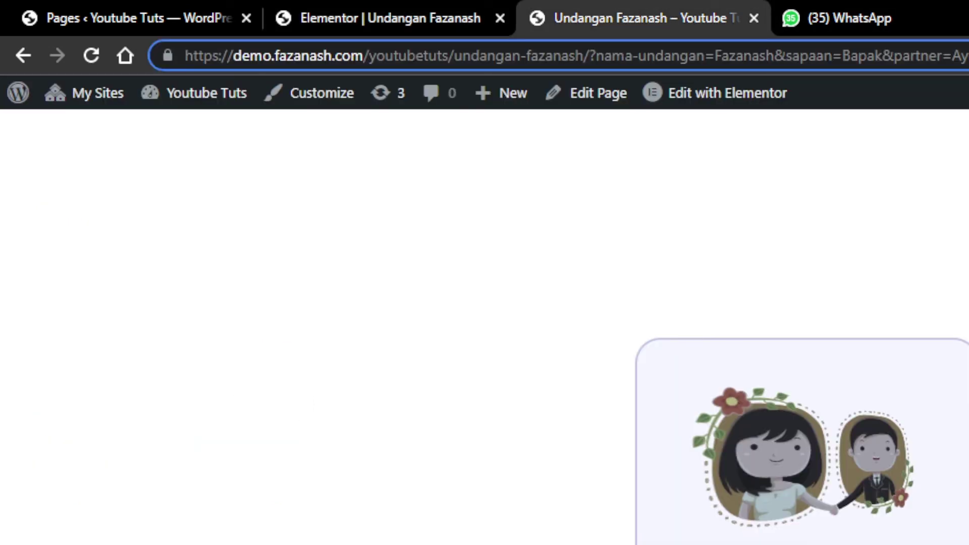
pyautogui.press('BackSpace')
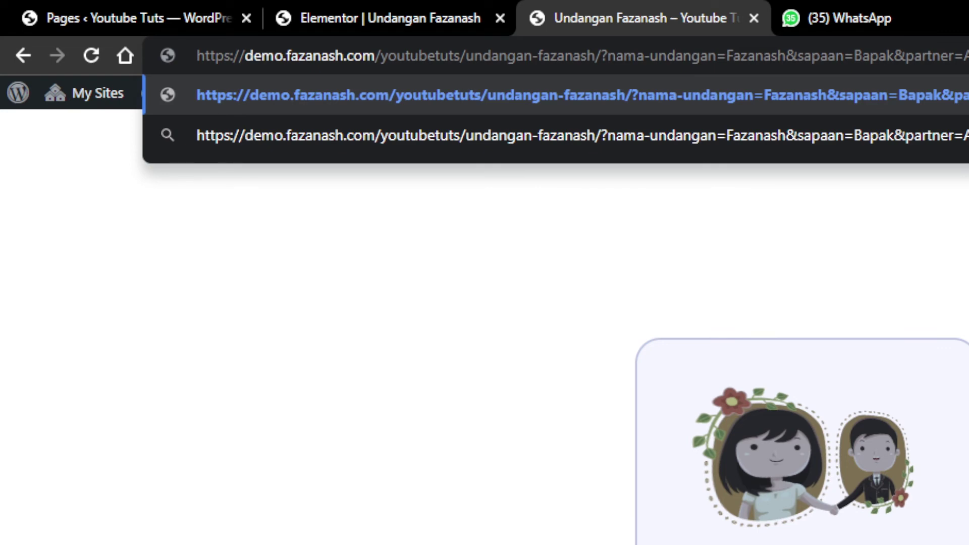
# - Add a comma as the After text of the Nama item's request parameter in Elementor and update the page
pyautogui.click(384, 19)
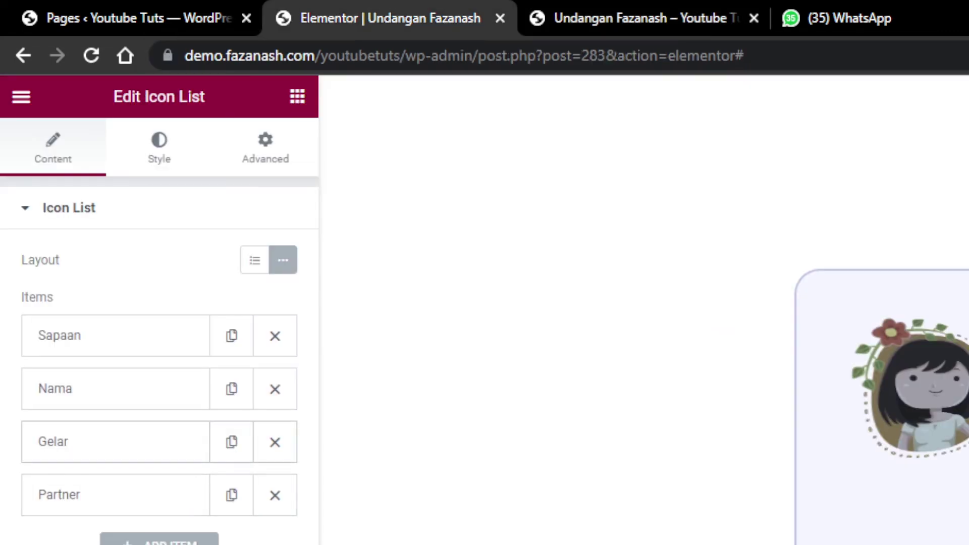
pyautogui.click(115, 389)
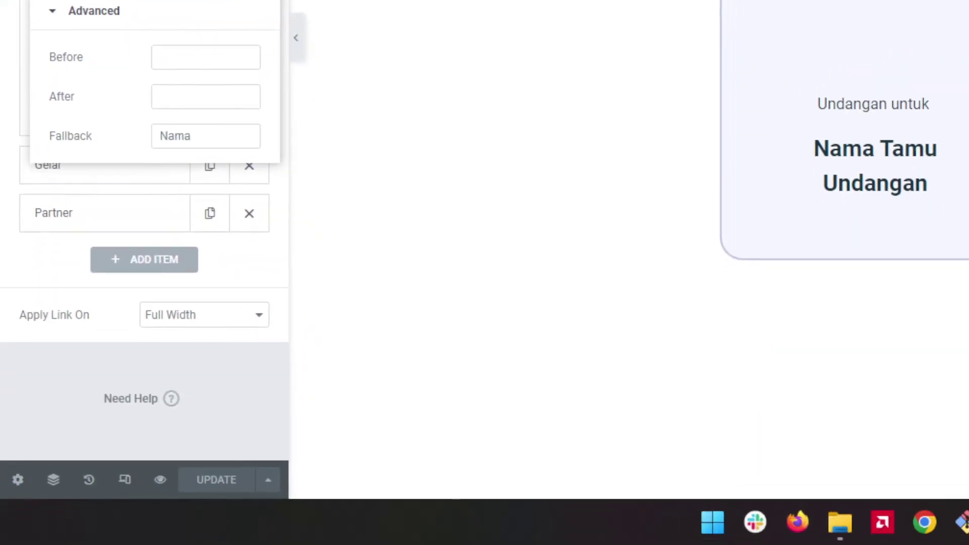
pyautogui.click(206, 96)
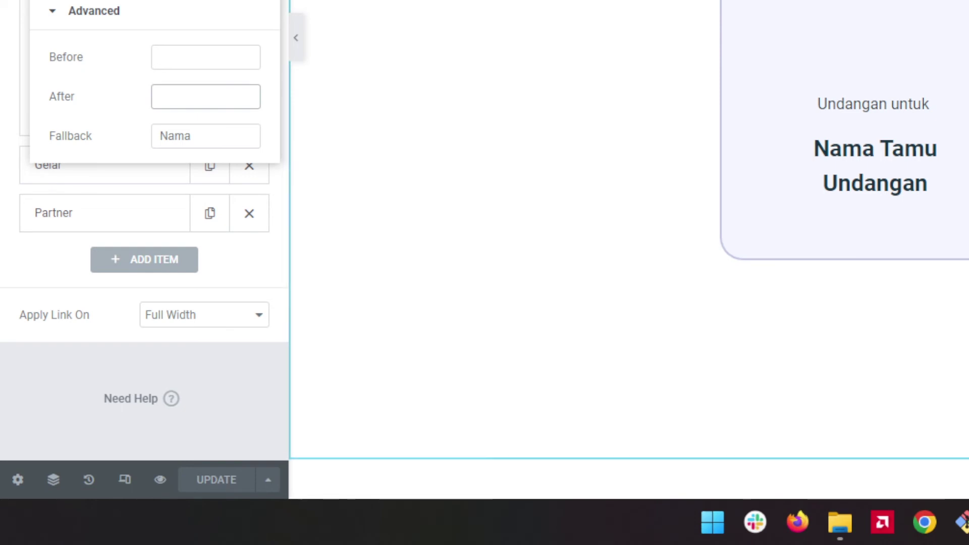
pyautogui.write(',')
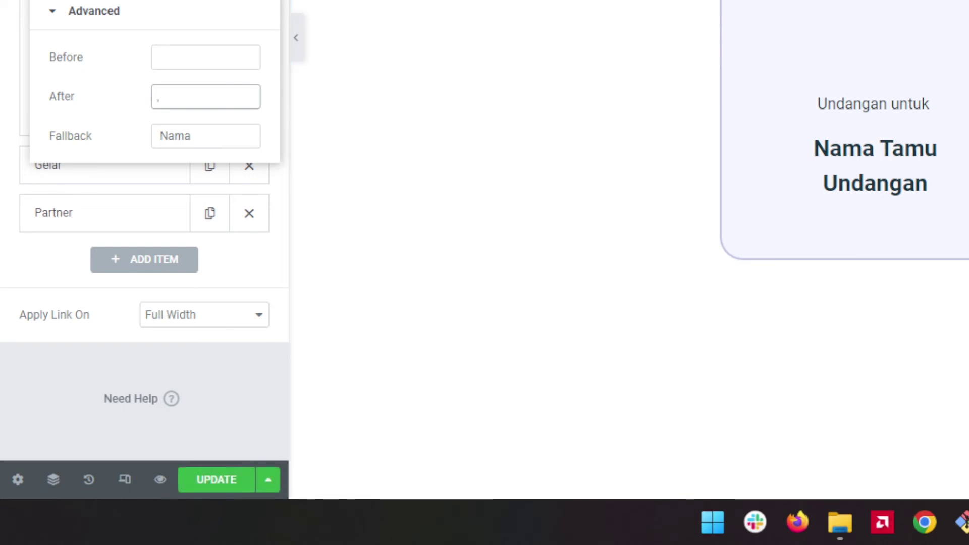
pyautogui.click(217, 479)
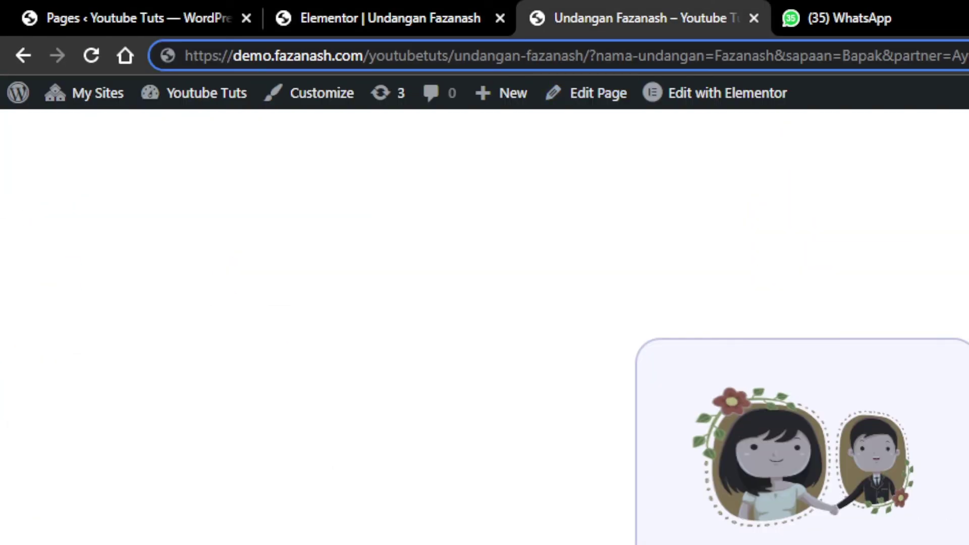
# - Finish removing the comma and space before MA in the gelar URL parameter and reload the published page
pyautogui.press('BackSpace')
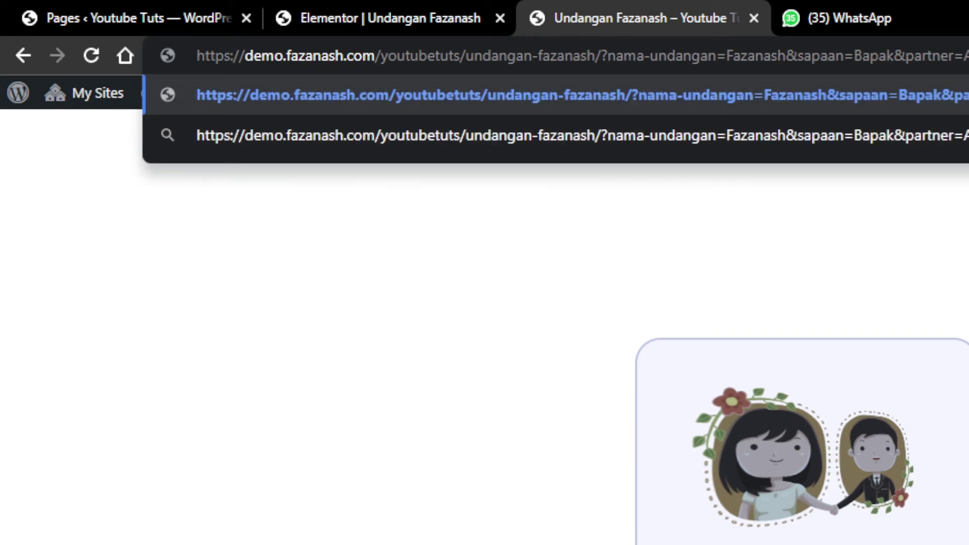
pyautogui.press('Return')
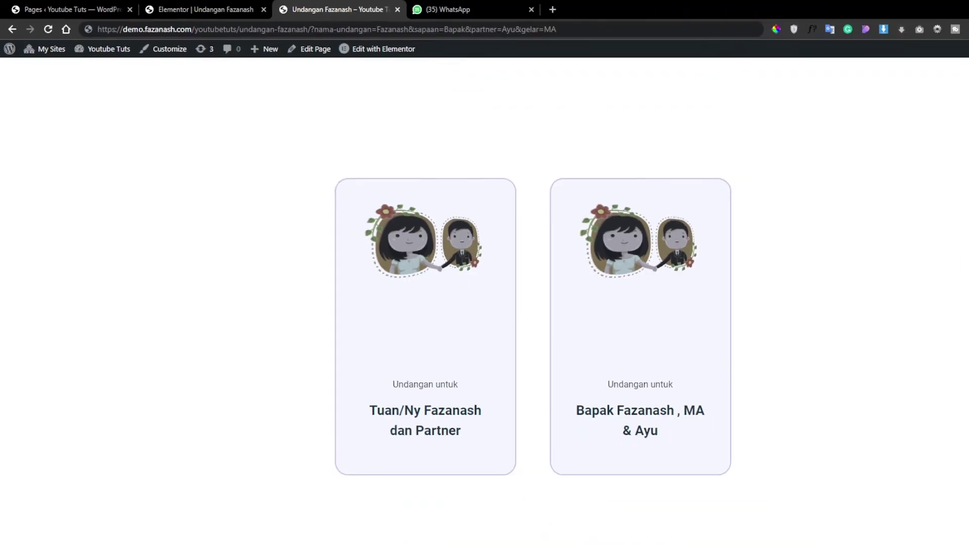
pyautogui.click(544, 28)
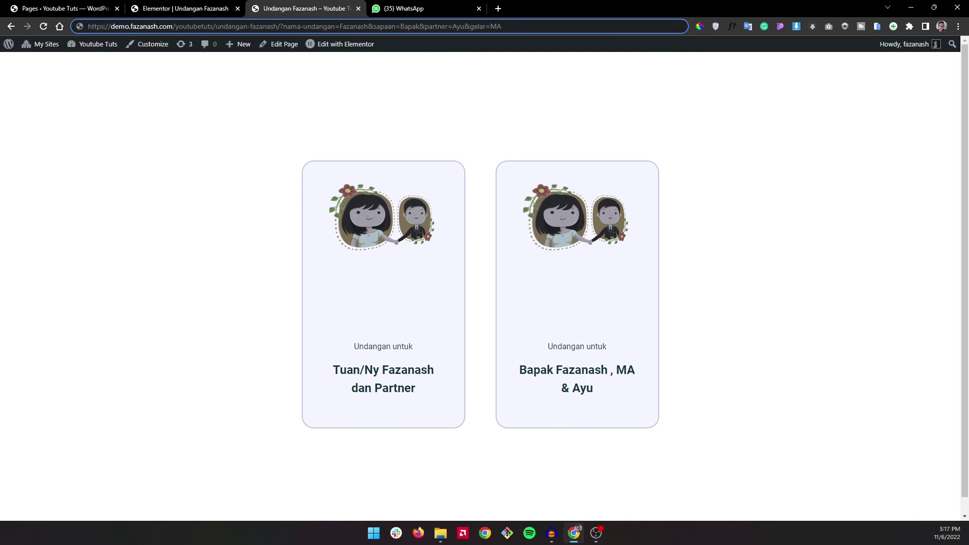
pyautogui.press('Return')
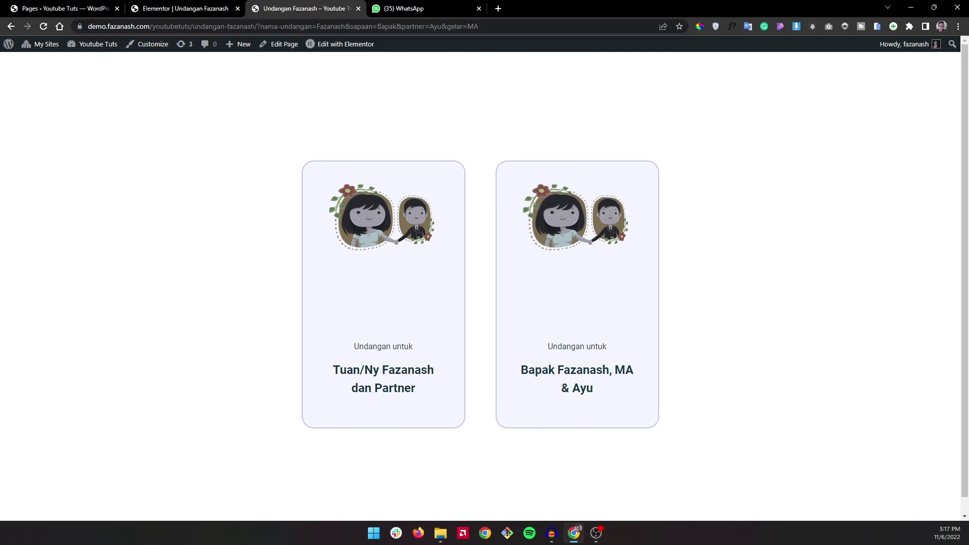
pyautogui.hotkey('alt', 'Tab')
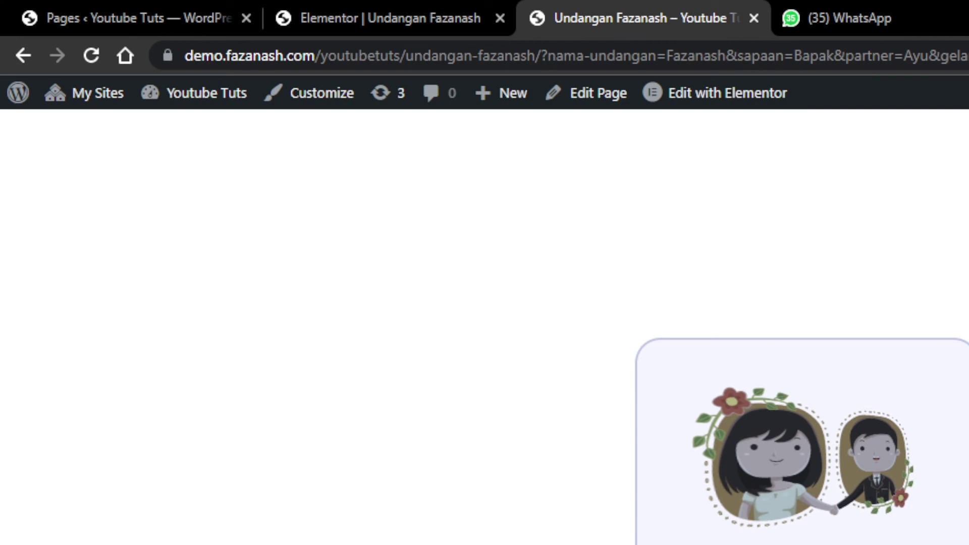
# - Set the parameter name of the Gelar item's request parameter to gelar-belakang in the Elementor icon list
pyautogui.hotkey('ctrl', 'shift', 'Tab')
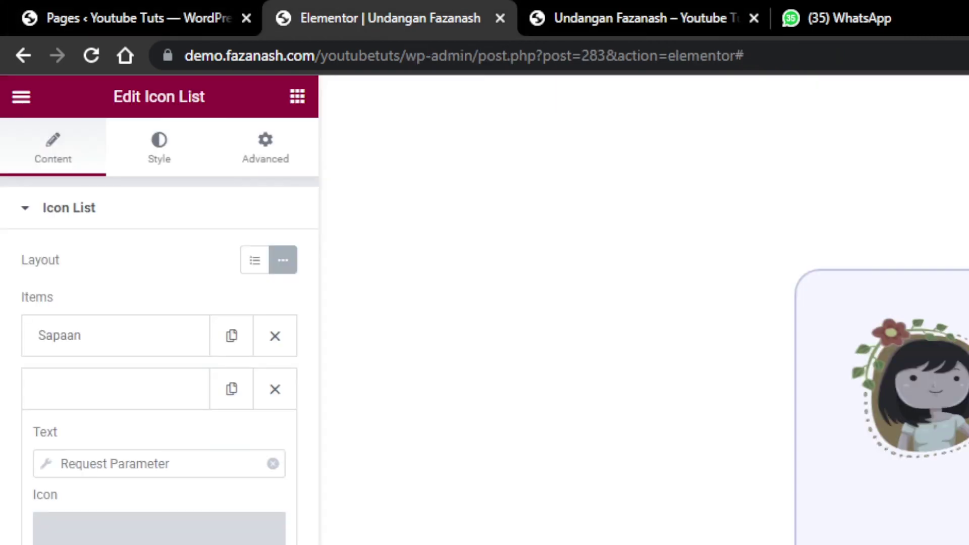
pyautogui.click(116, 389)
pyautogui.click(115, 440)
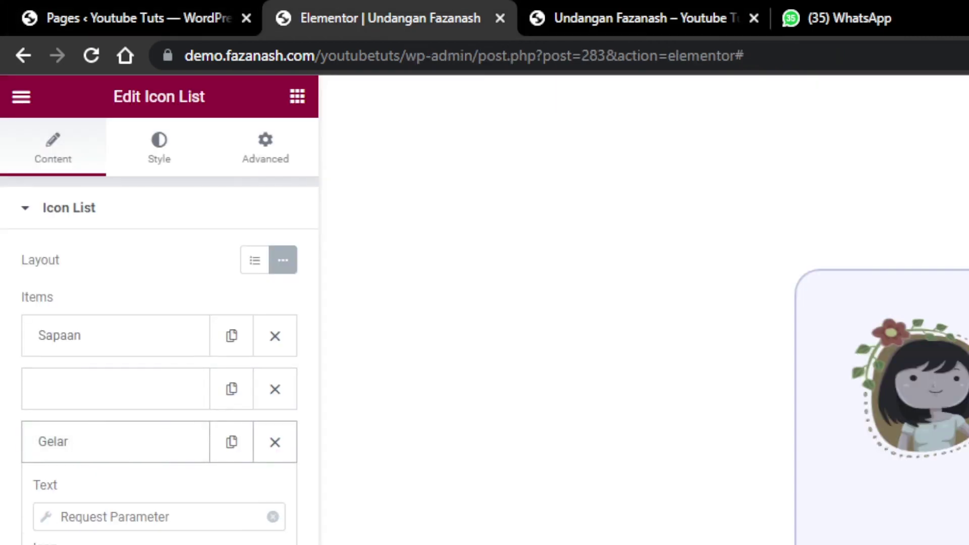
pyautogui.click(115, 517)
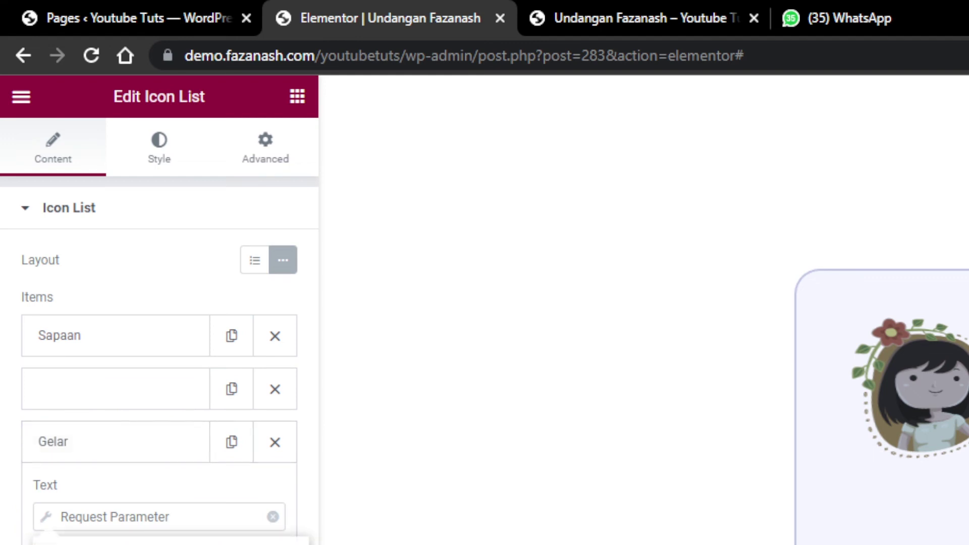
pyautogui.click(115, 441)
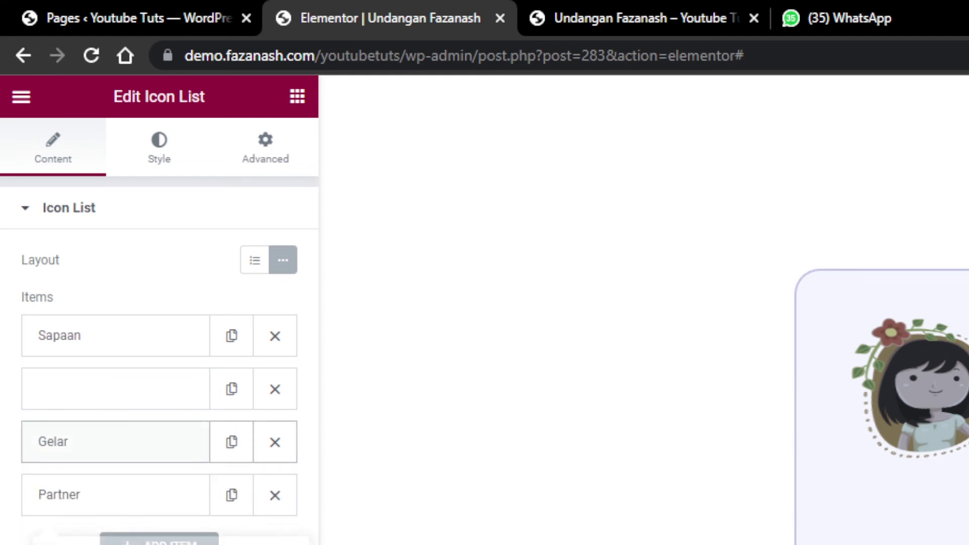
pyautogui.click(115, 441)
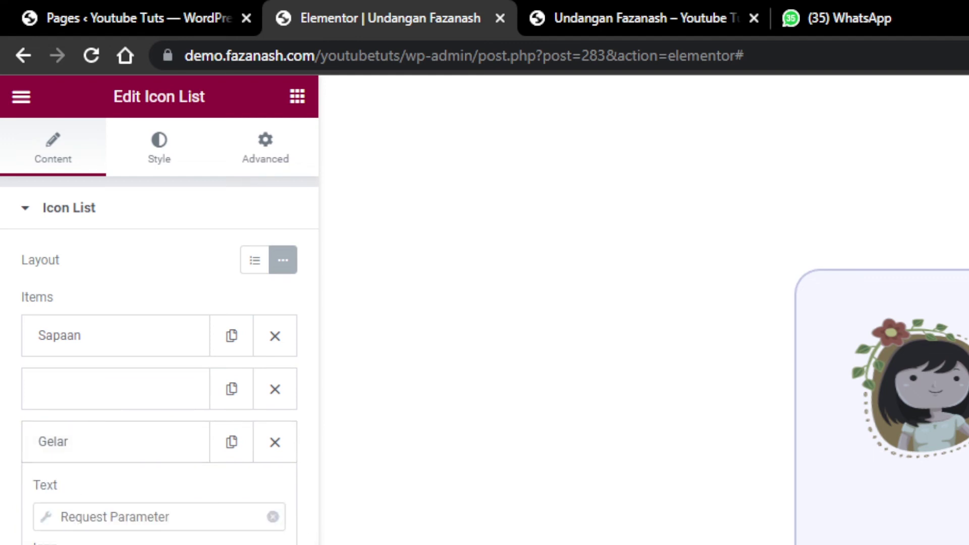
pyautogui.click(115, 517)
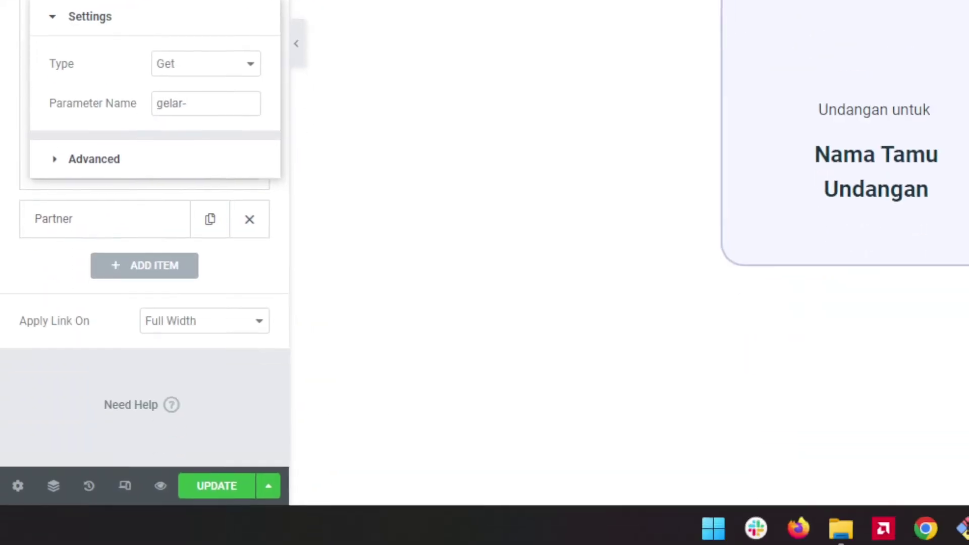
pyautogui.write('belakang')
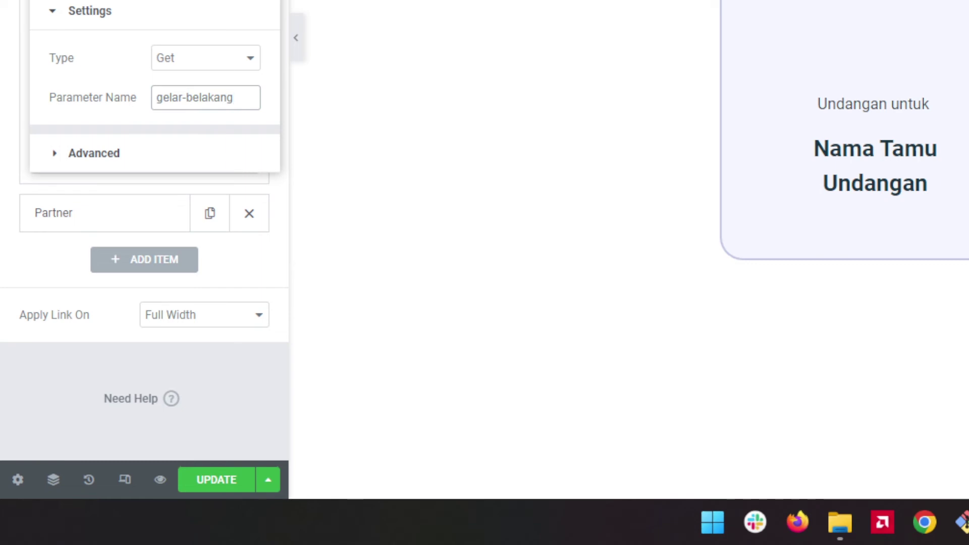
# - Duplicate the Gelar item, place the copy above Nama with the parameter name gelar-depan, and update the page
pyautogui.scroll(-5, 144, 228)
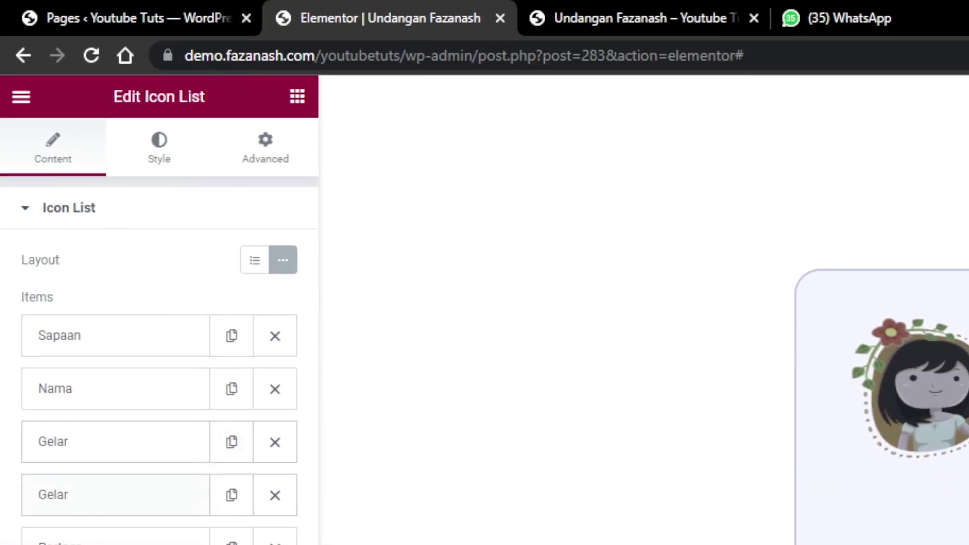
pyautogui.moveTo(116, 495); pyautogui.dragTo(116, 379)
pyautogui.click(116, 389)
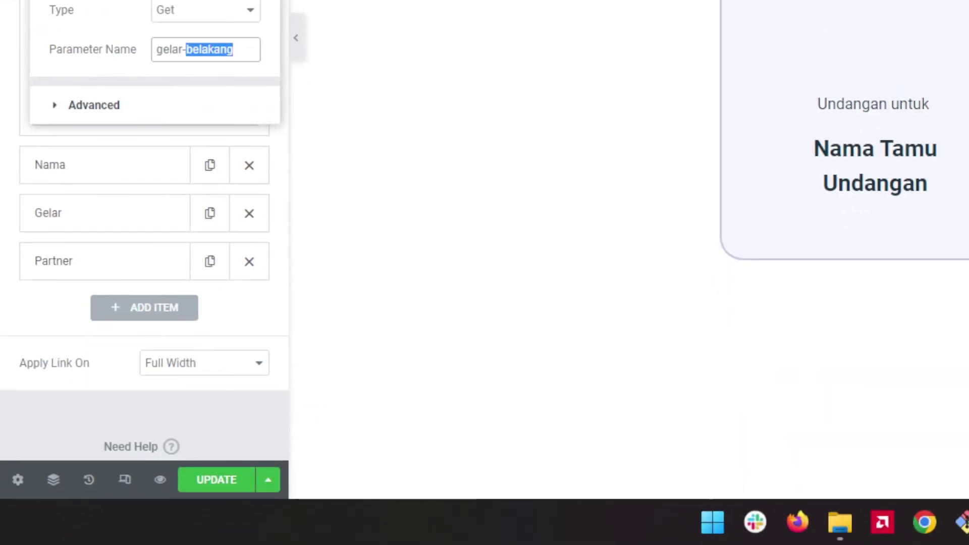
pyautogui.write('depan')
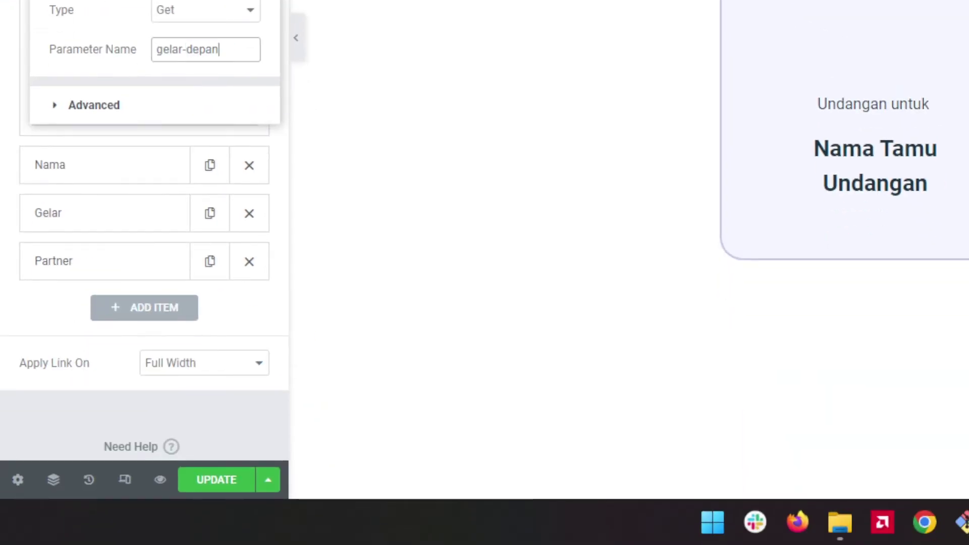
pyautogui.hotkey('ctrl', 's')
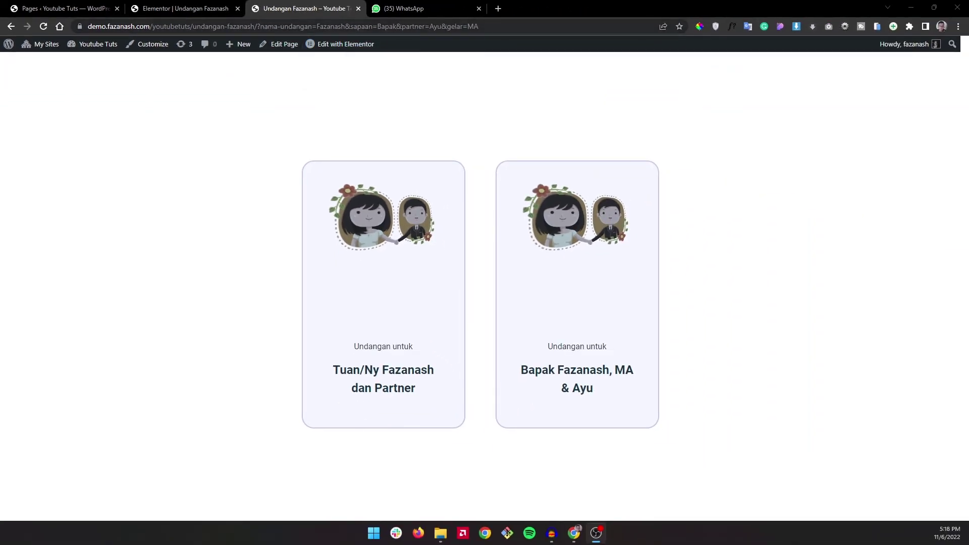
# - Rename the gelar parameter in the published page's URL to gelar-belakang, with the value MA
pyautogui.hotkey('ctrl', 'l')
pyautogui.press('End')
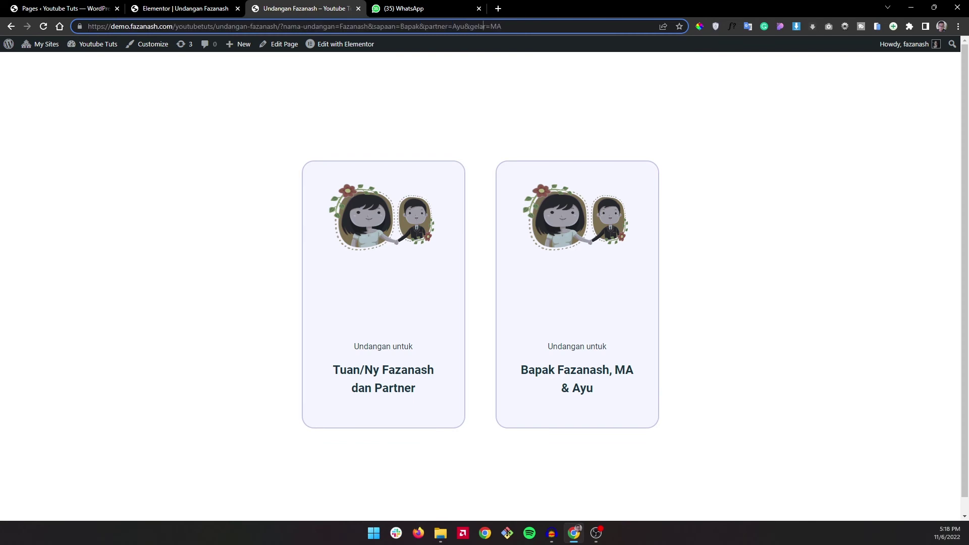
pyautogui.write('-')
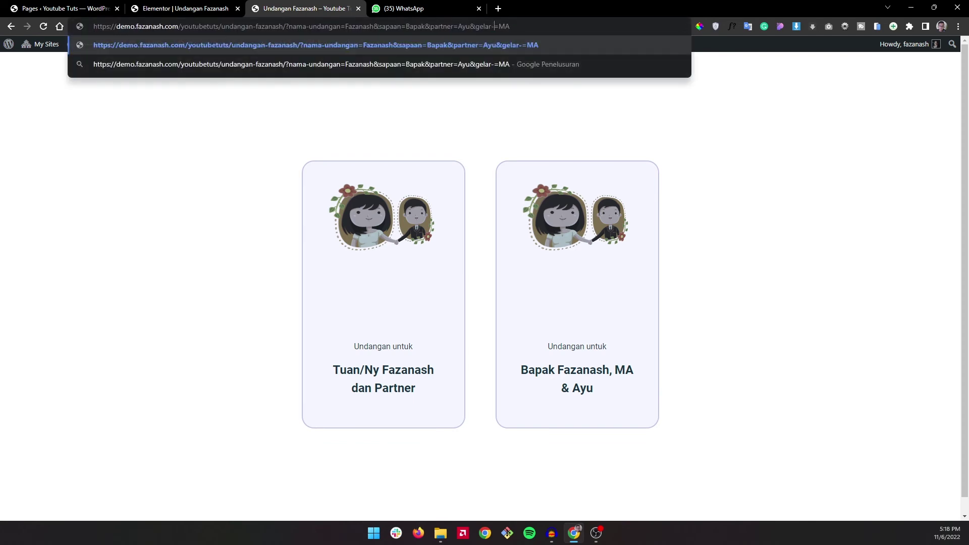
pyautogui.write('belakang=MA')
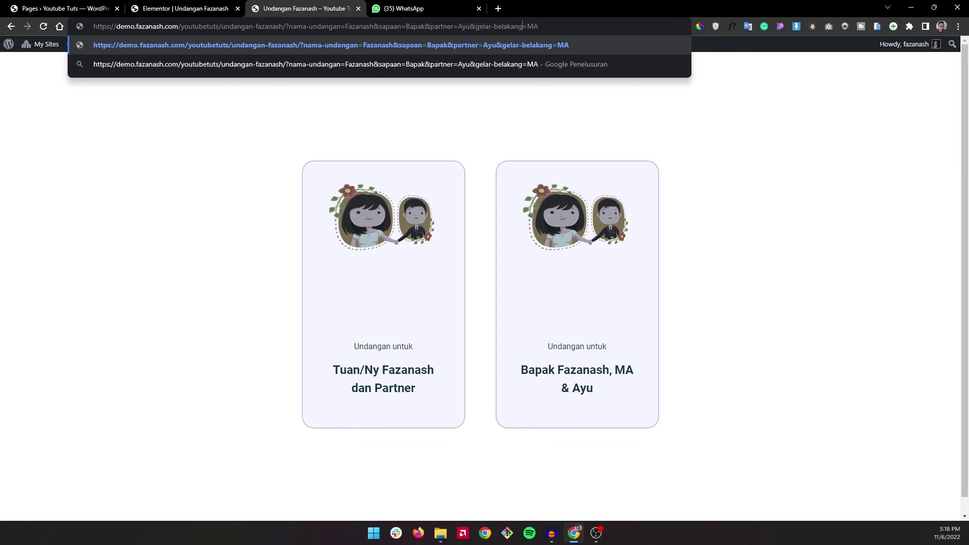
# - Append &gelar-depan=Dr. to the URL, load the page and review the guest name on the second card
pyautogui.write('&')
pyautogui.write('gelar')
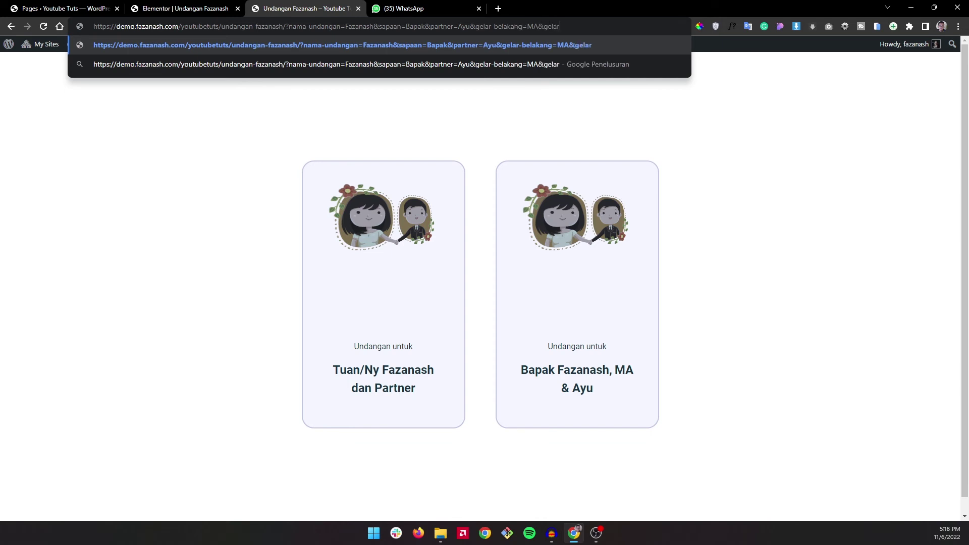
pyautogui.write('-depan')
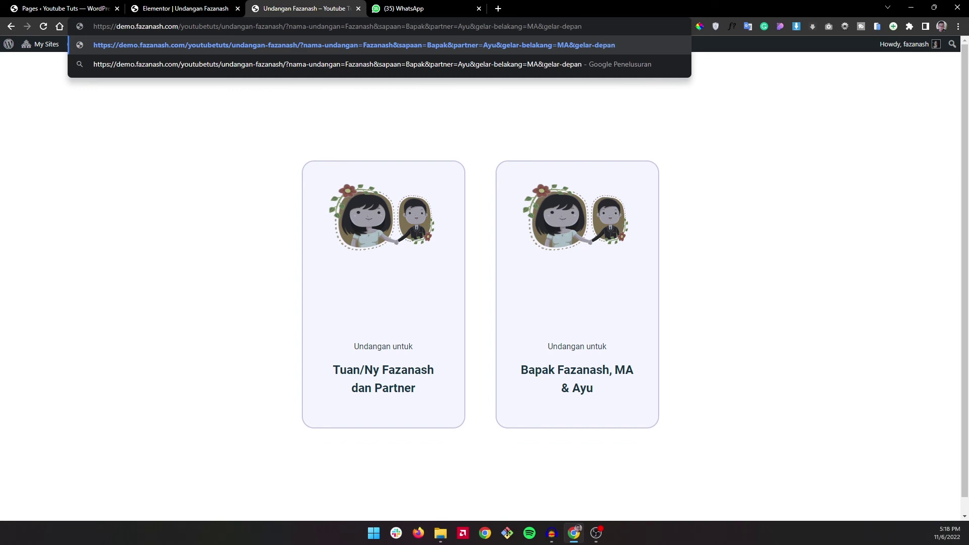
pyautogui.write('=Dr.')
pyautogui.press('Return')
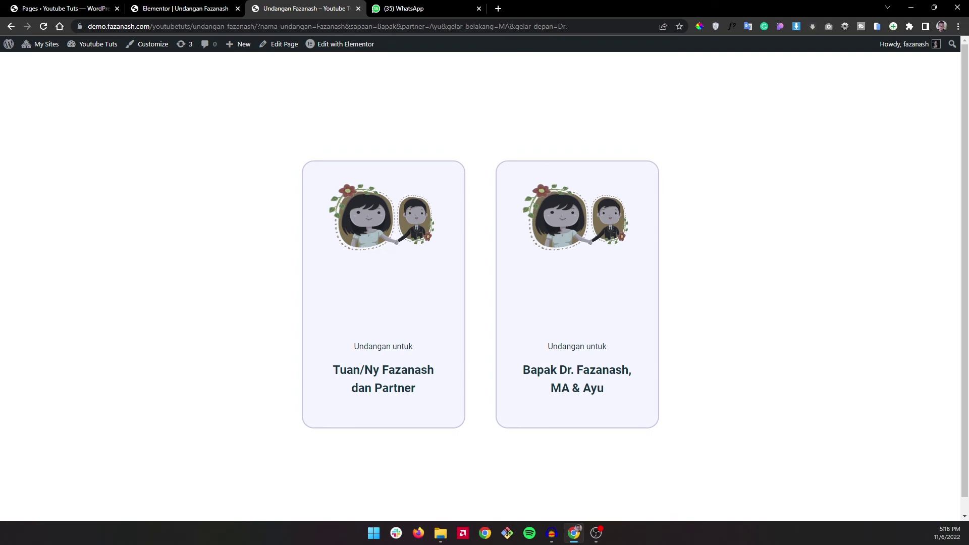
pyautogui.hotkey('alt', 'Tab')
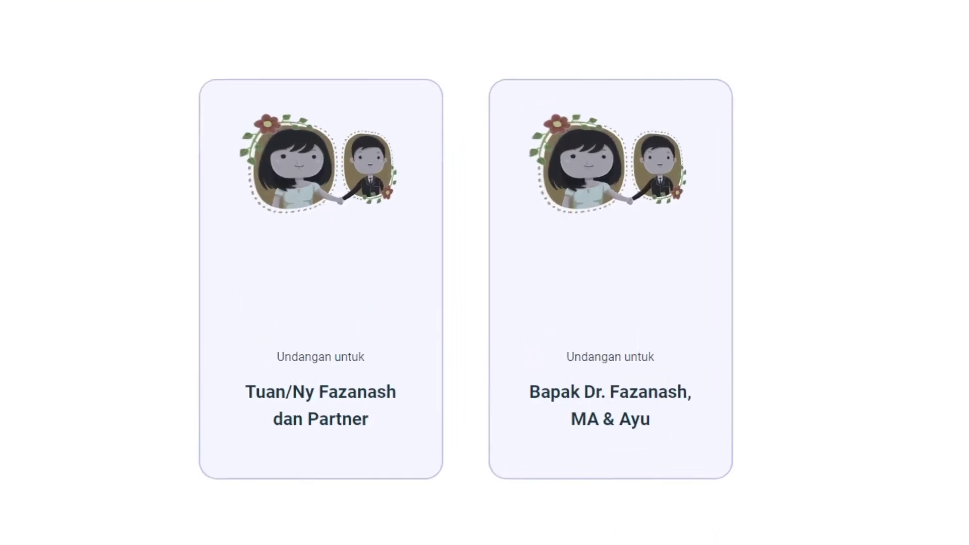
pyautogui.moveTo(580, 432)
pyautogui.mouseDown()
pyautogui.moveTo(634, 433)
pyautogui.moveTo(579, 433)
pyautogui.mouseUp()
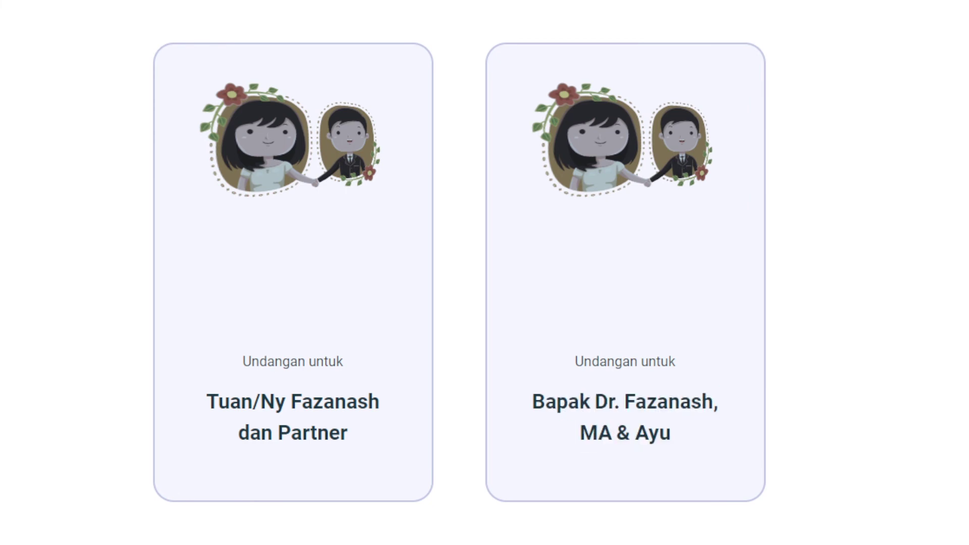
pyautogui.tripleClick(599, 433)
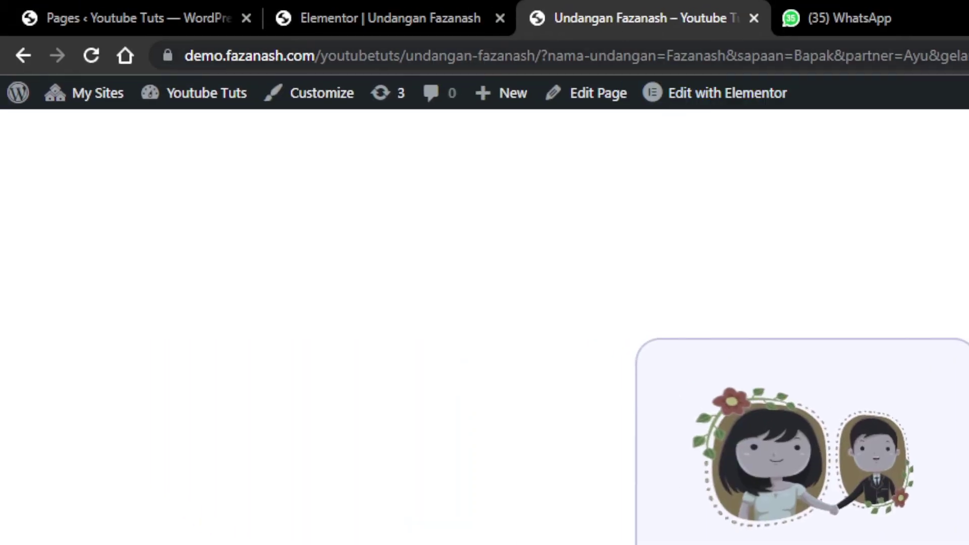
# - Change the sapaan parameter's value in the URL to Kakak and reload the published page
pyautogui.click(575, 56)
pyautogui.click(937, 56)
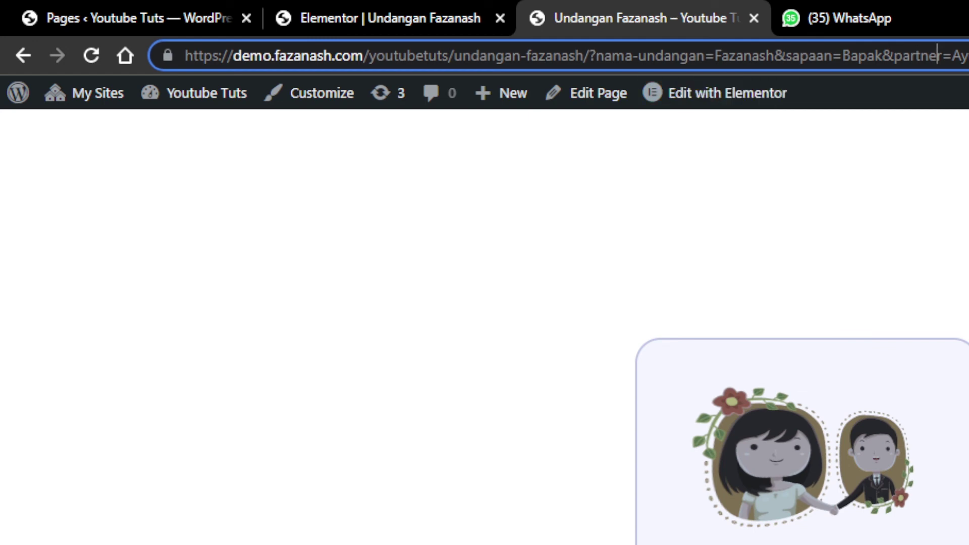
pyautogui.click(851, 55)
pyautogui.doubleClick(851, 56)
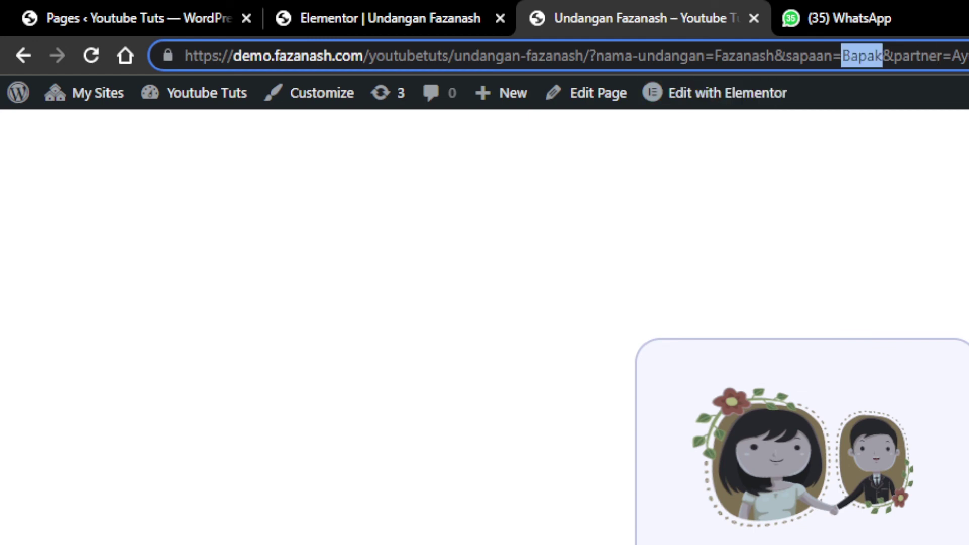
pyautogui.write('Kakak')
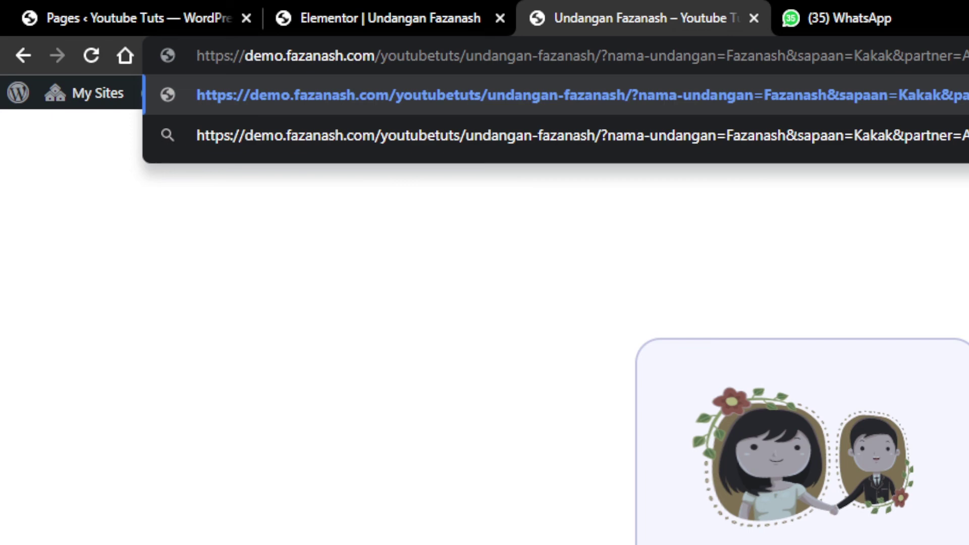
pyautogui.press('Return')
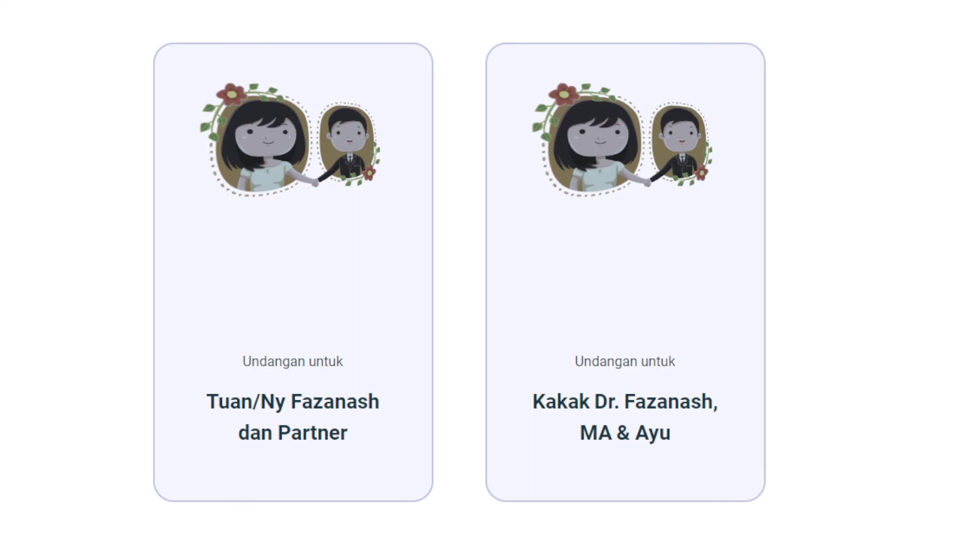
# - Compare the greeting and URL parameters of the published page with the Sapaan item in Elementor's icon list
pyautogui.click(384, 27)
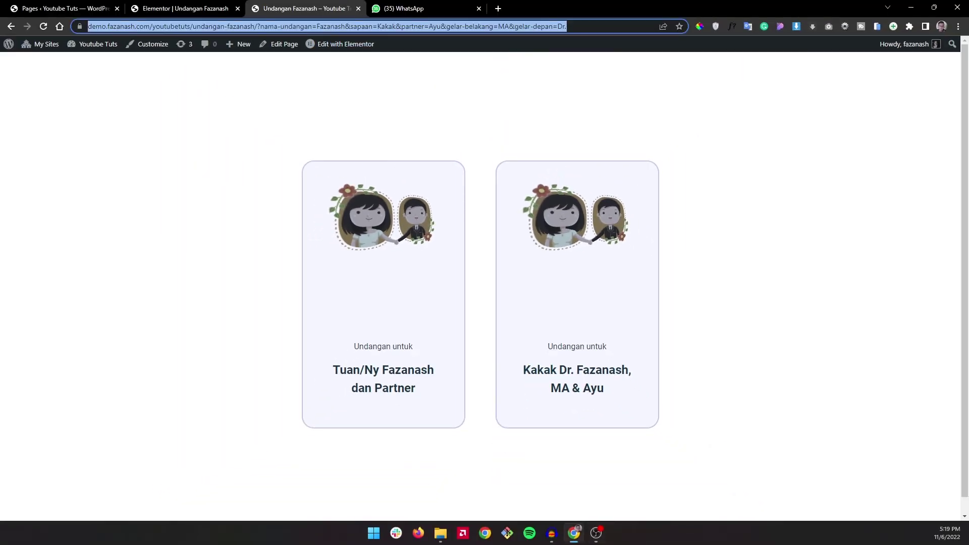
pyautogui.click(386, 26)
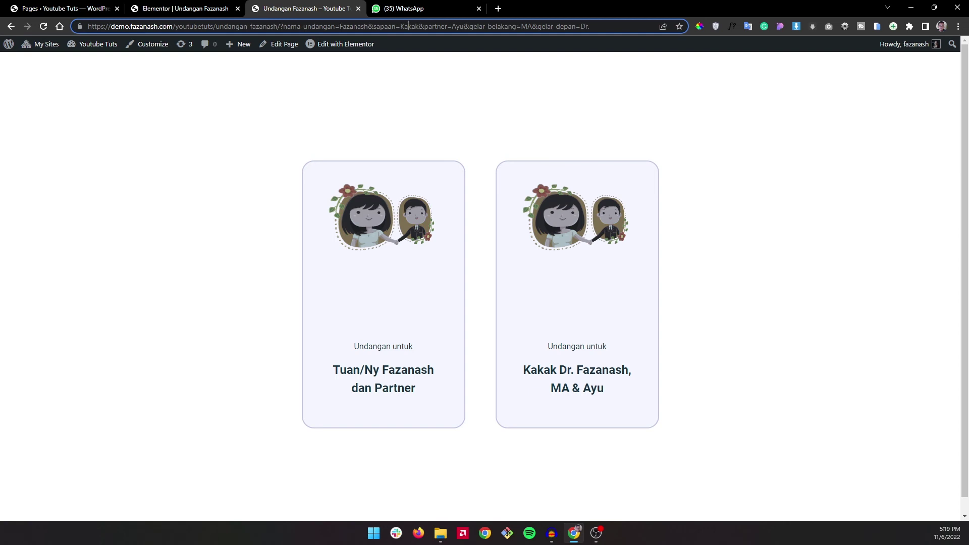
pyautogui.moveTo(523, 370); pyautogui.dragTo(567, 371)
pyautogui.hotkey('ctrl', 'shift', 'Tab')
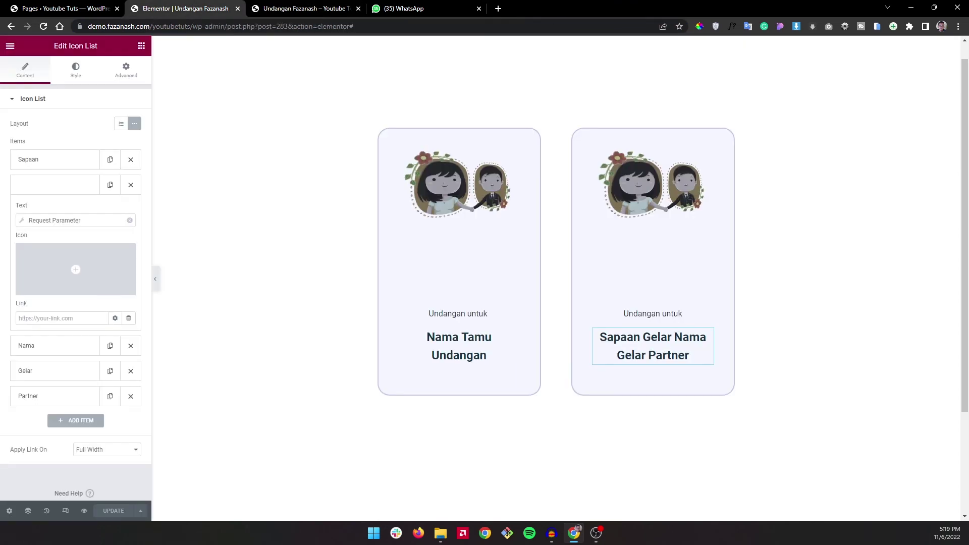
pyautogui.hotkey('alt', 'Tab')
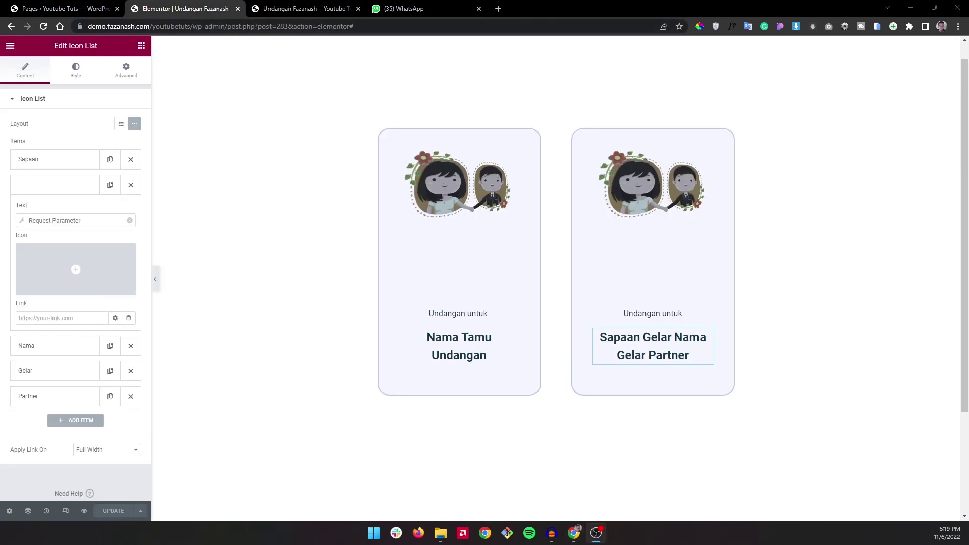
pyautogui.click(50, 160)
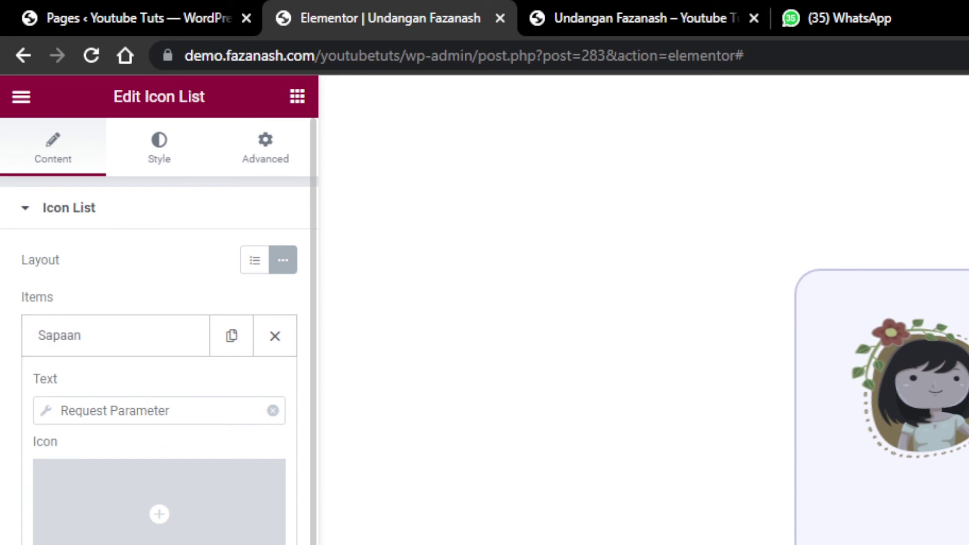
pyautogui.click(107, 336)
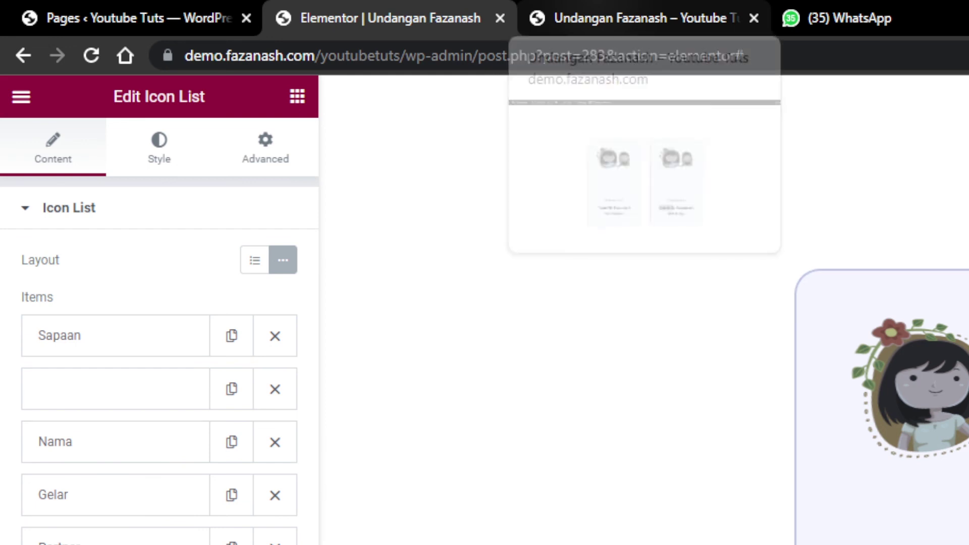
# - Review the greeting, titles, name and partner in the guest name on the published page's second card
pyautogui.click(636, 18)
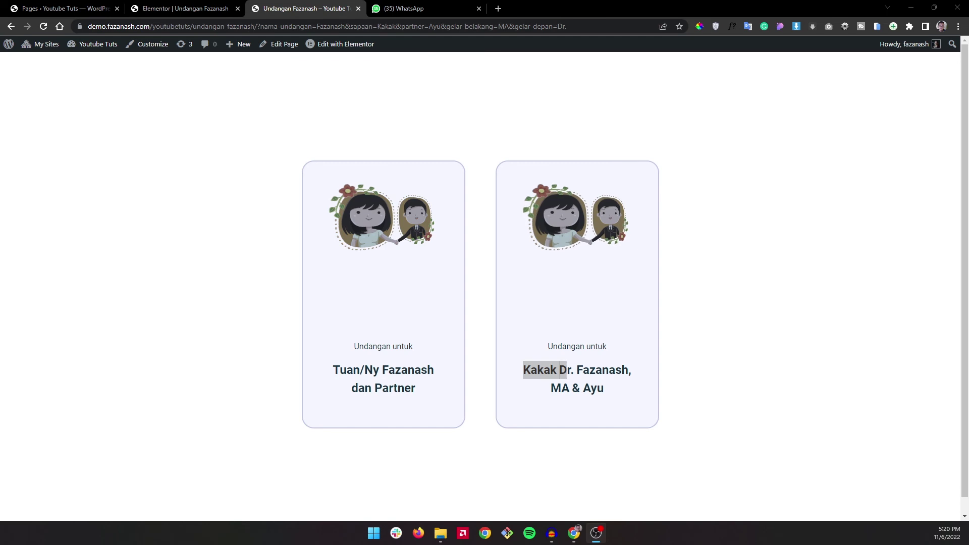
pyautogui.click(632, 371)
pyautogui.moveTo(632, 371); pyautogui.dragTo(580, 348)
pyautogui.click(580, 349)
pyautogui.moveTo(632, 372); pyautogui.dragTo(606, 391)
pyautogui.click(606, 391)
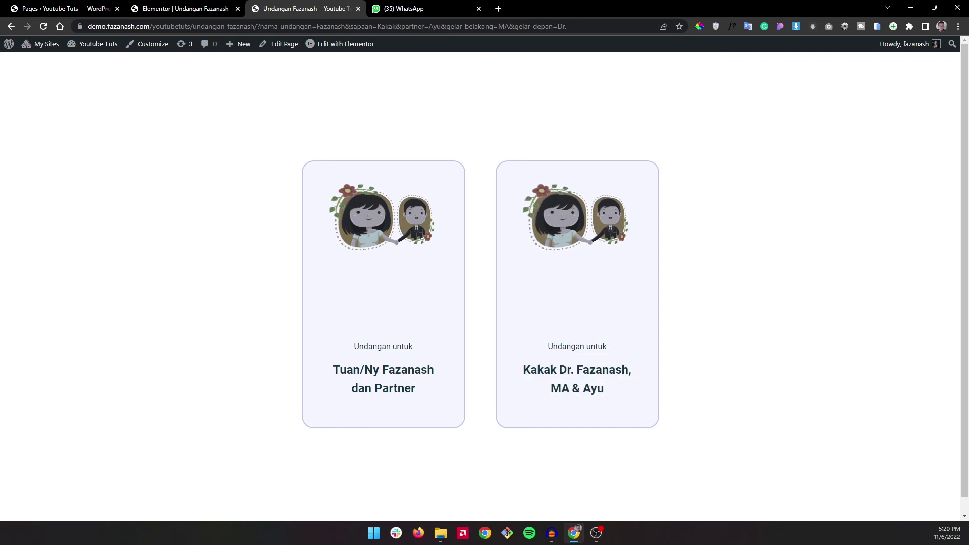
pyautogui.doubleClick(551, 370)
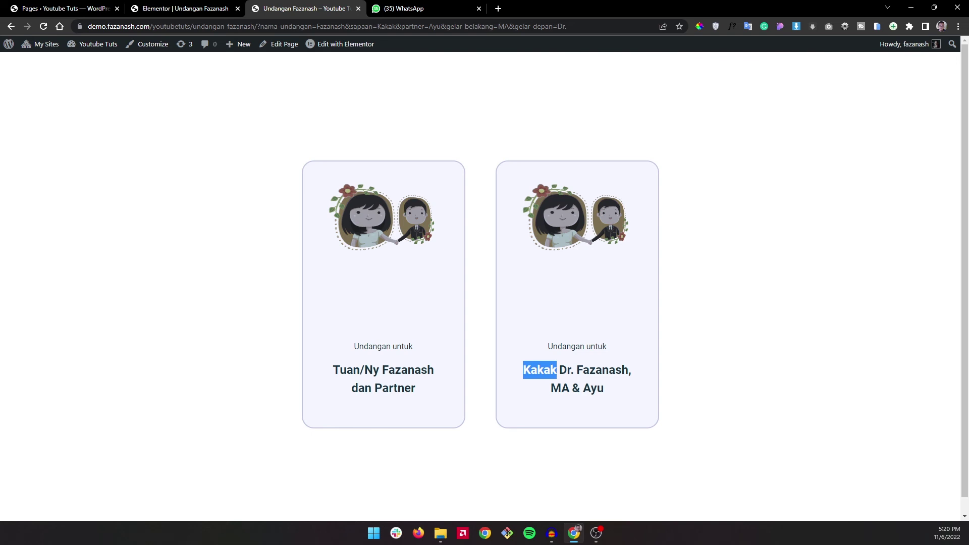
pyautogui.moveTo(606, 389); pyautogui.dragTo(572, 389)
pyautogui.click(607, 388)
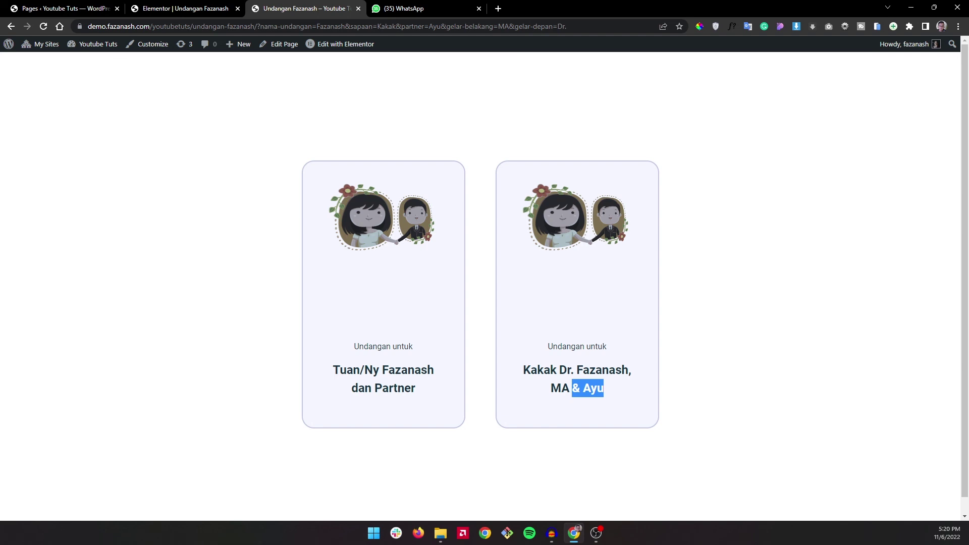
pyautogui.click(606, 389)
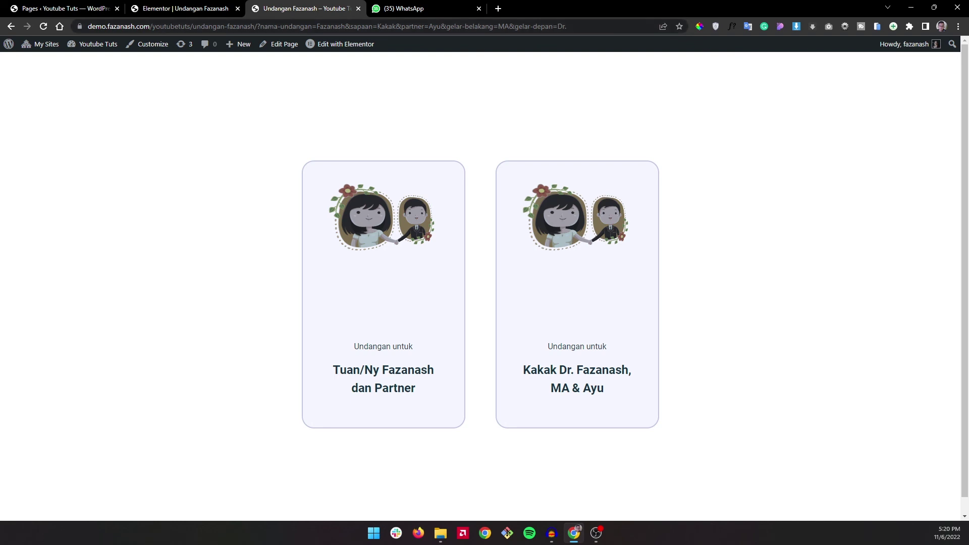
pyautogui.click(596, 533)
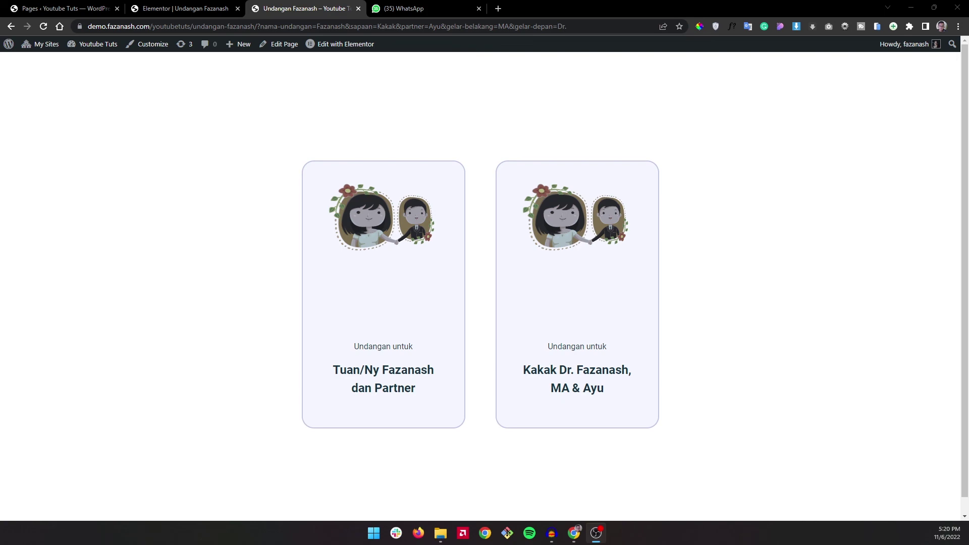
# - Remove the gelar-depan parameter from the published page's URL, load it and check the front title on the second card
pyautogui.click(377, 27)
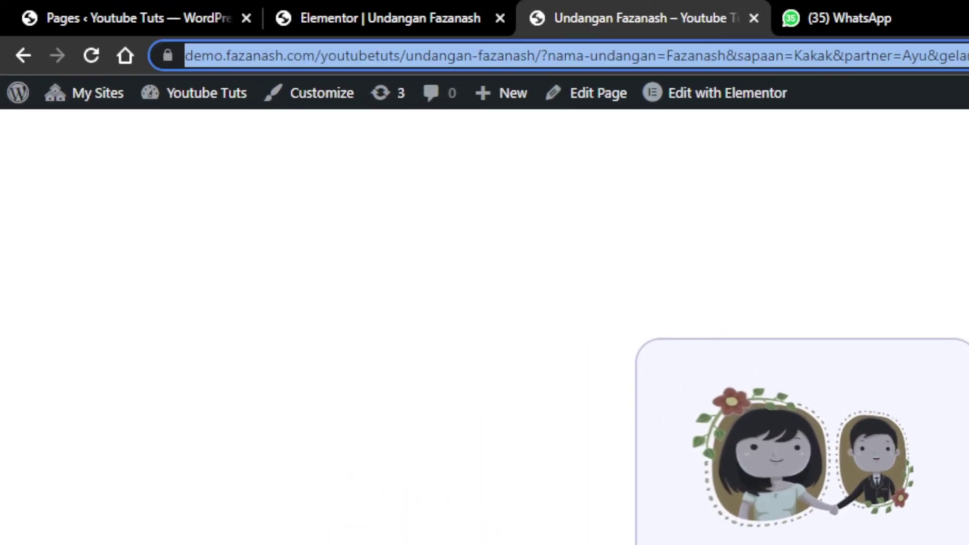
pyautogui.click(778, 56)
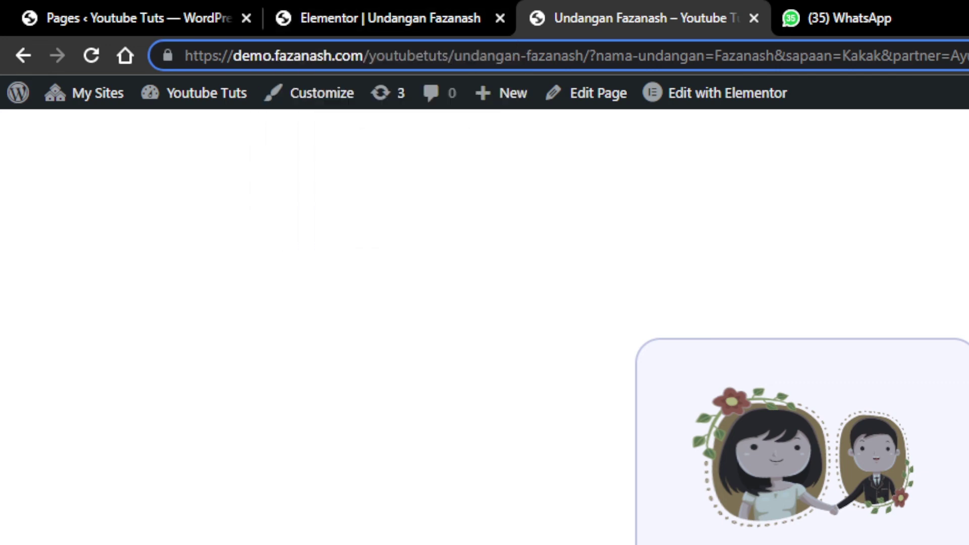
pyautogui.press('BackSpace')
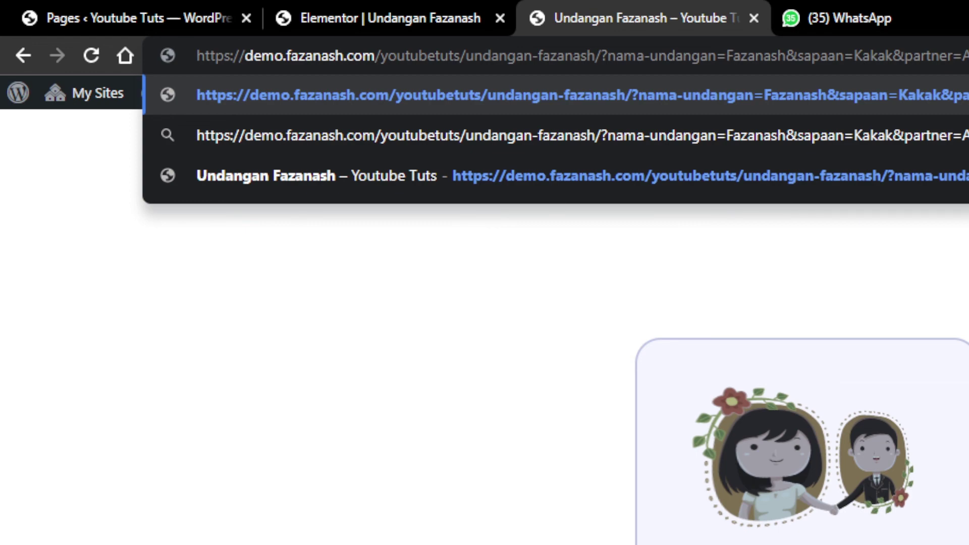
pyautogui.press('Return')
pyautogui.click(538, 27)
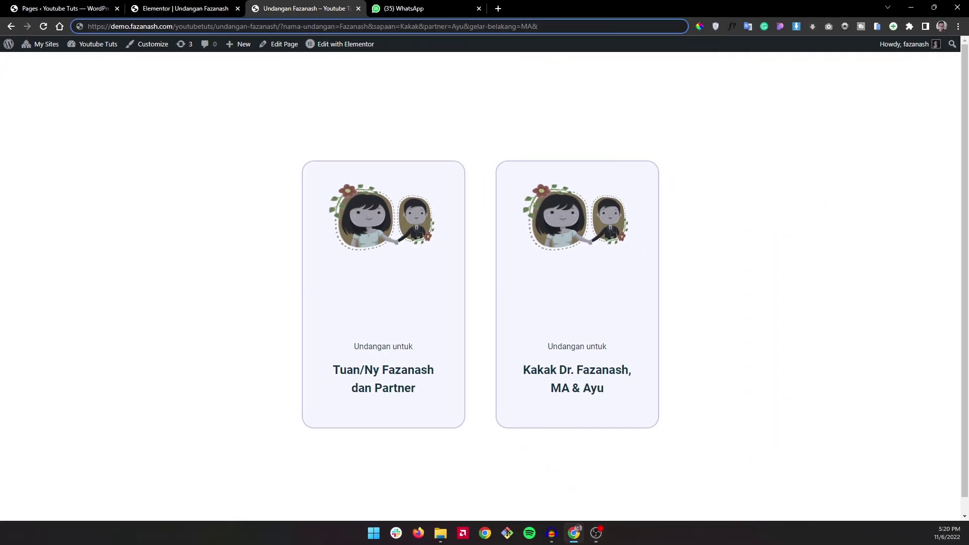
pyautogui.press('Return')
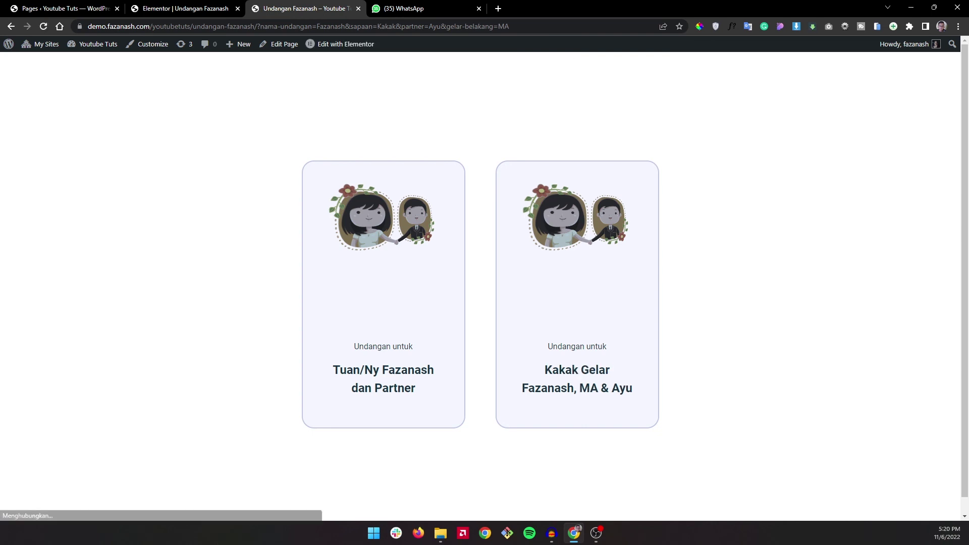
pyautogui.moveTo(606, 370); pyautogui.dragTo(558, 370)
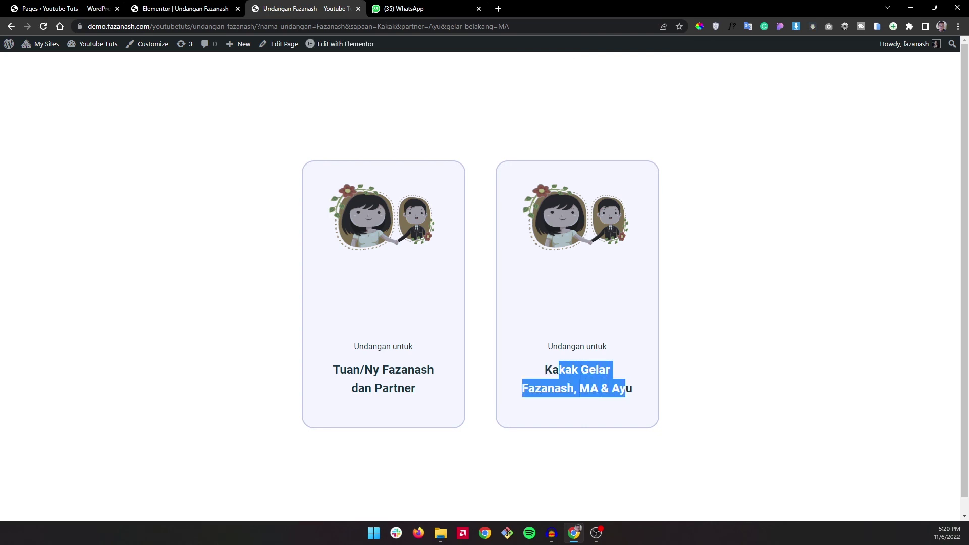
pyautogui.click(559, 370)
pyautogui.doubleClick(595, 370)
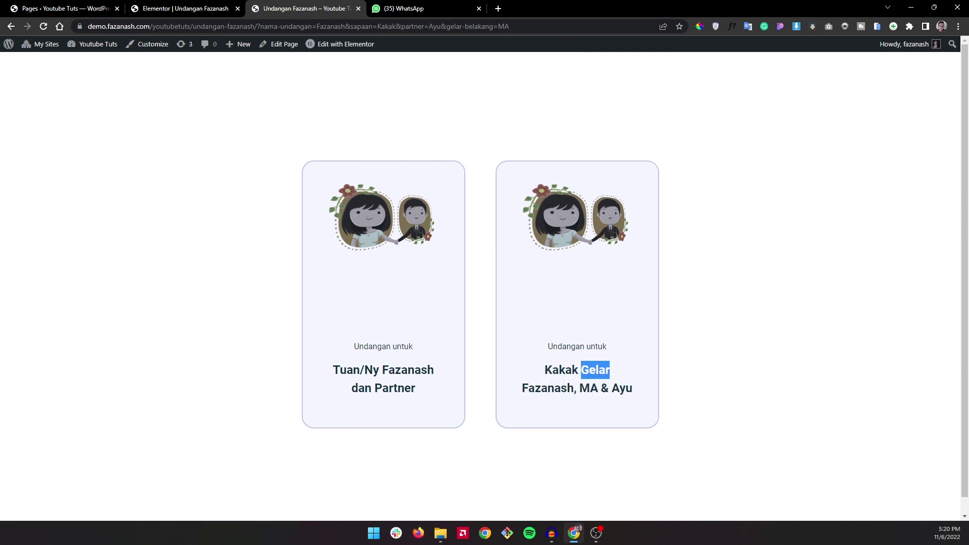
# - Append &gelar-depan=Dr. to the end of the published page's URL and load the page
pyautogui.click(555, 26)
pyautogui.press('End')
pyautogui.write('&')
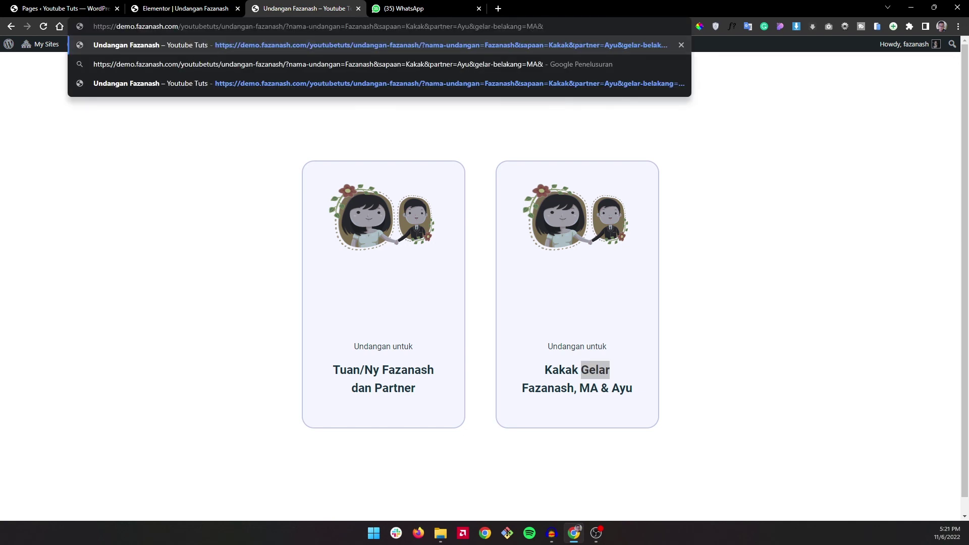
pyautogui.write('gel')
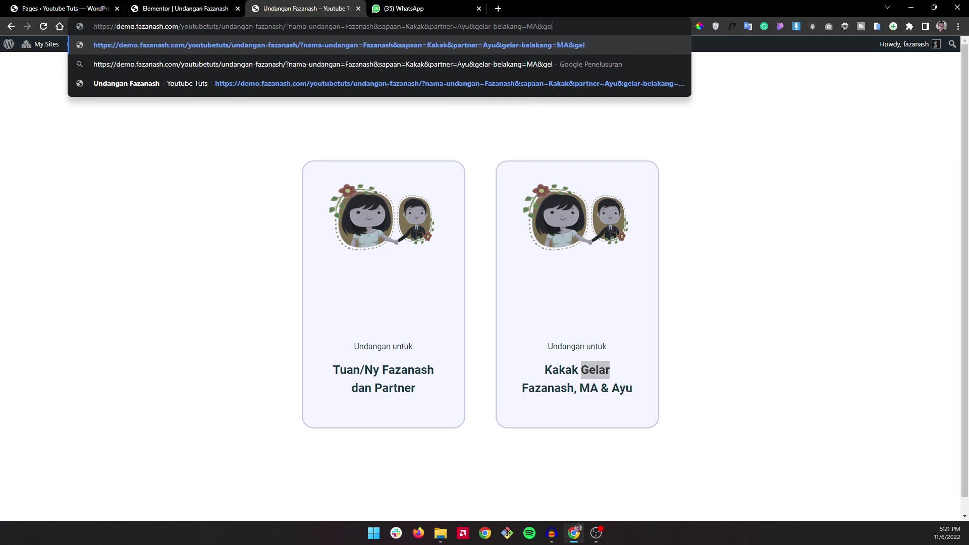
pyautogui.write('ar')
pyautogui.write('-depan')
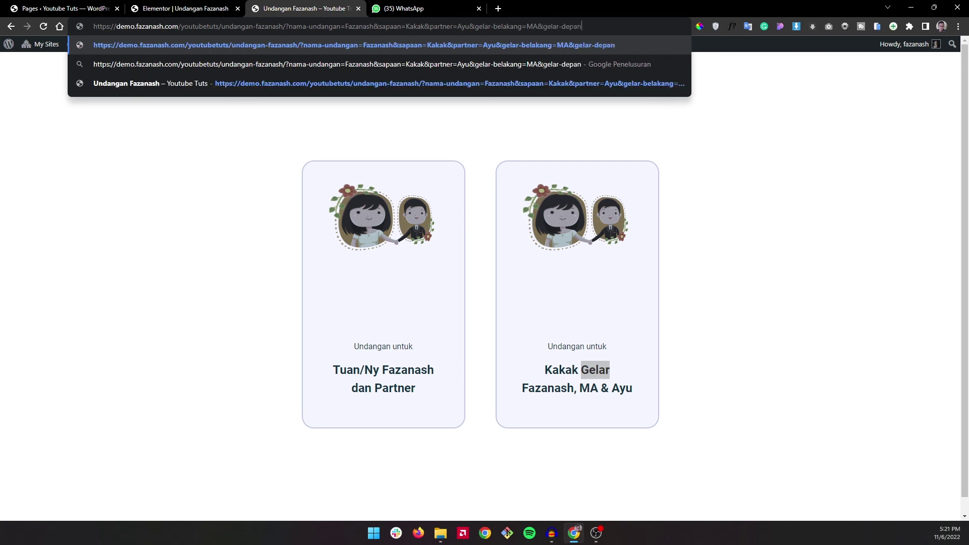
pyautogui.write('=Dr.')
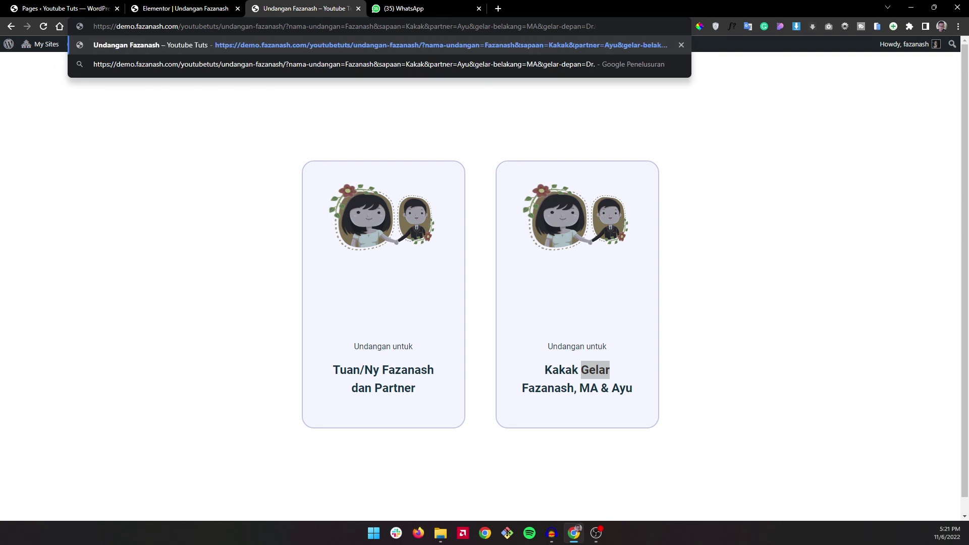
pyautogui.press('Return')
# - Copy the full invitation URL with its parameters and send it in the open WhatsApp group chat
pyautogui.hotkey('ctrl', 'l')
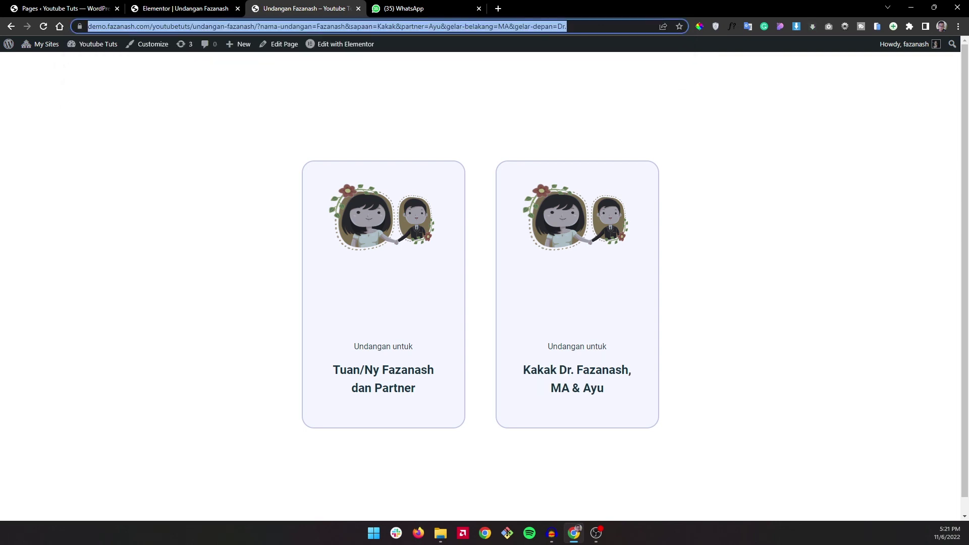
pyautogui.press('Return')
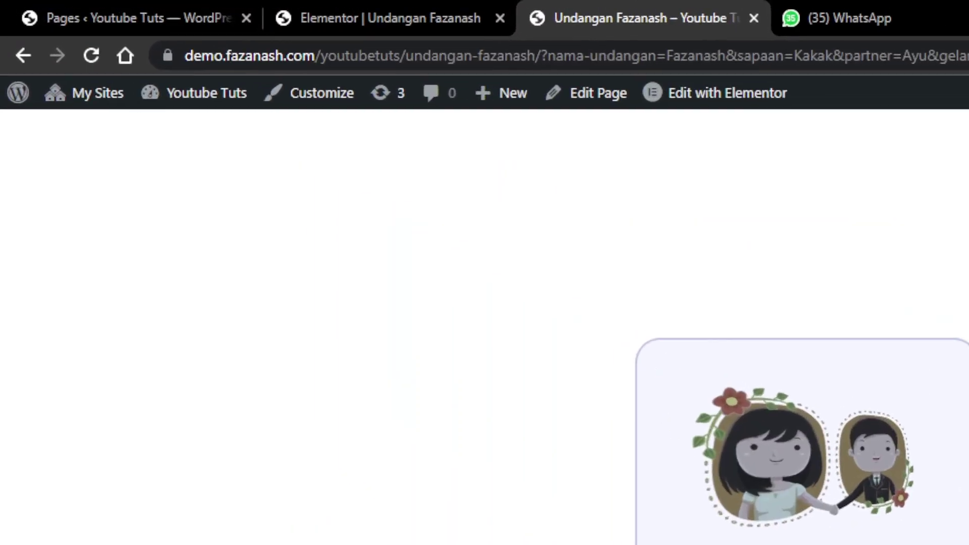
pyautogui.hotkey('ctrl', 'l')
pyautogui.hotkey('ctrl', 'a')
pyautogui.press('BackSpace')
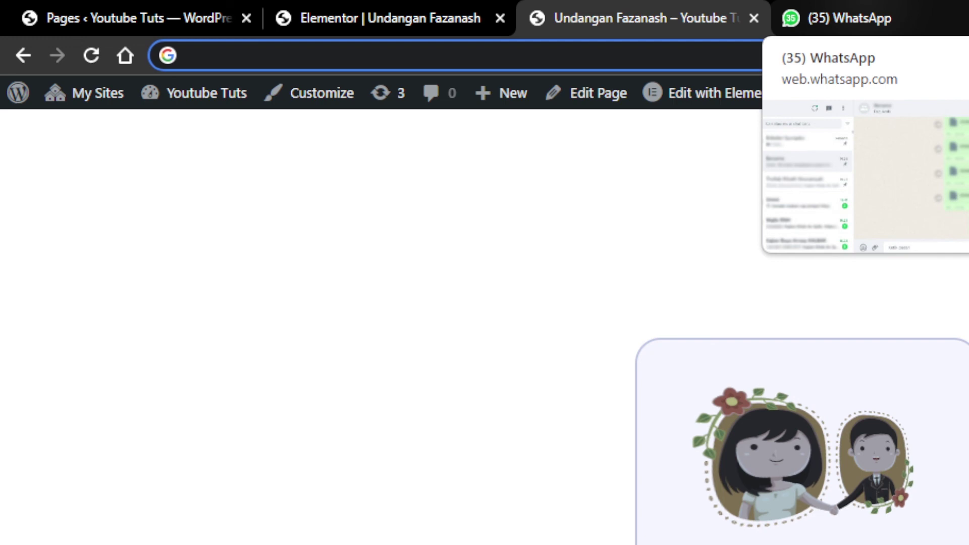
pyautogui.click(850, 18)
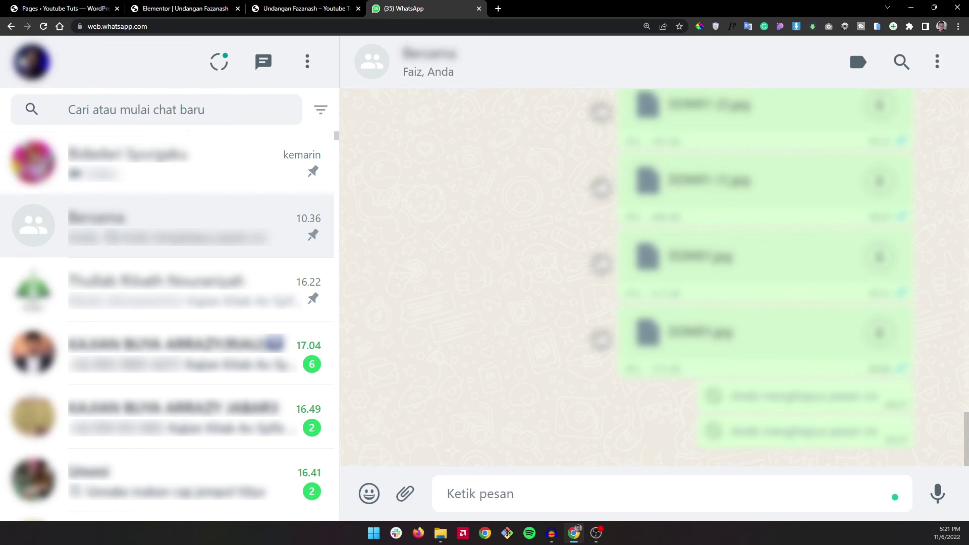
pyautogui.write('https://demo.fazanash.com/youtubetuts/undangan-fazanash/?nama-undangan=Fazanash&sapaan=Kakak&partner=Ayu&gelar-belakang=MA&gelar-depan=Dr.')
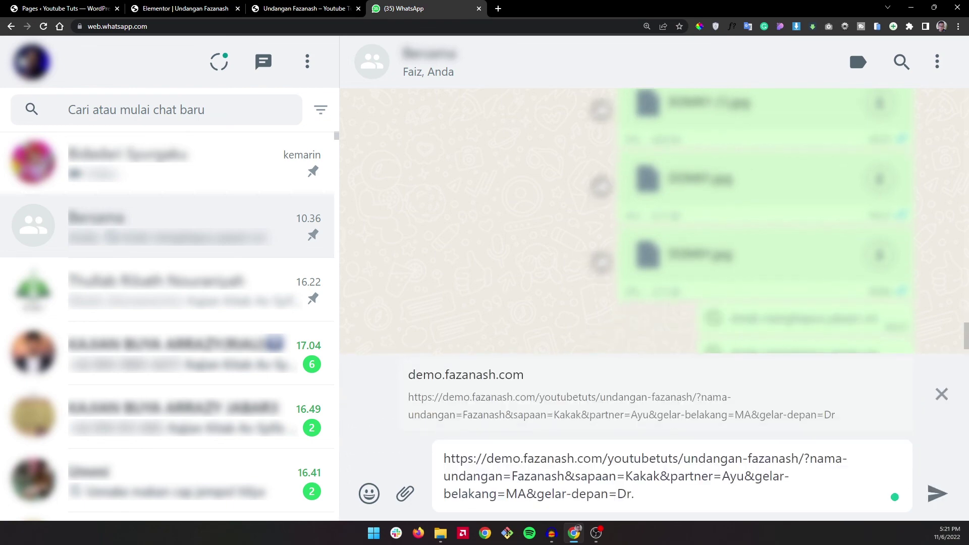
pyautogui.press('Return')
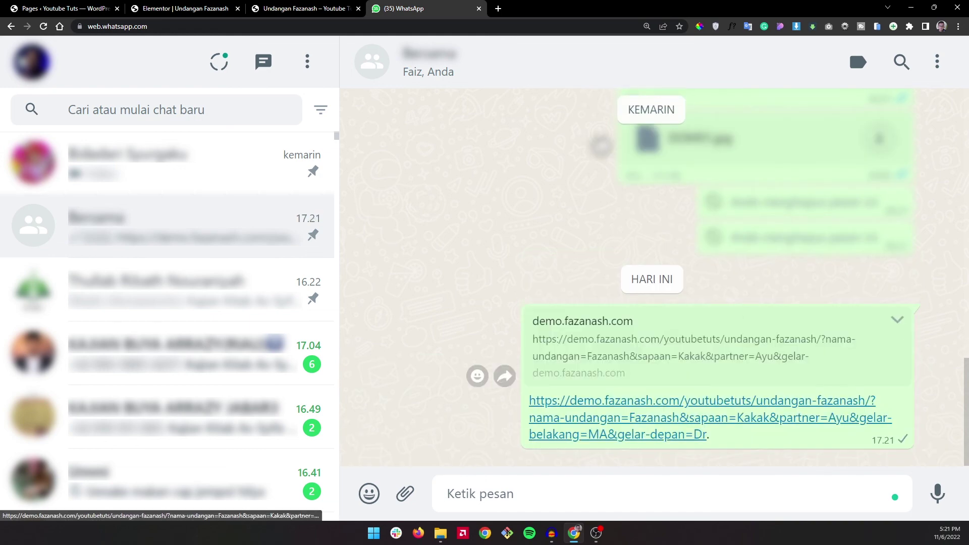
# - Copy the sent invitation link's address and paste it into a new message draft
pyautogui.rightClick(608, 422)
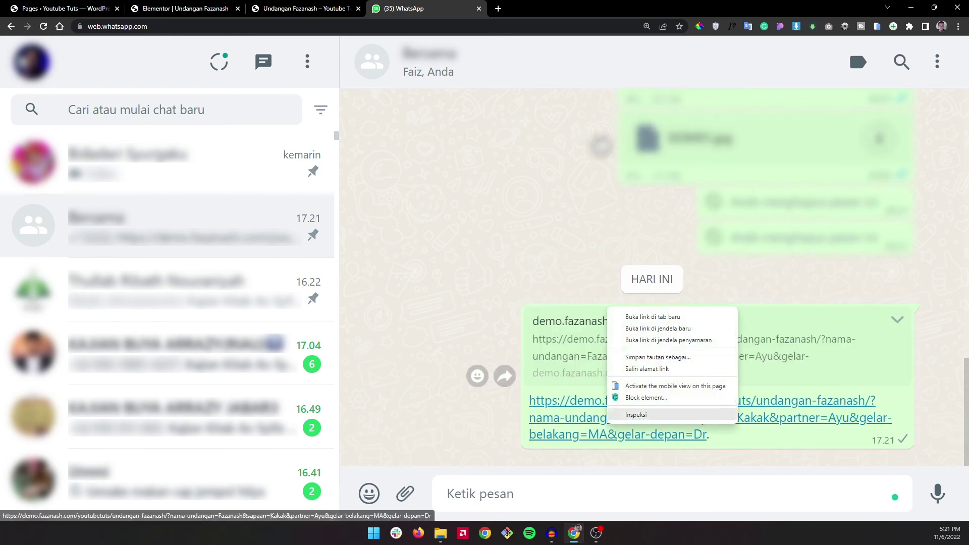
pyautogui.click(647, 368)
pyautogui.write('https://demo.fazanash.com/youtubetuts/undangan-fazanash/?nama-undangan=Fazanash&sapaan=Kakak&partner=Ayu&gelar-belakang=MA&gelar-depan=Dr')
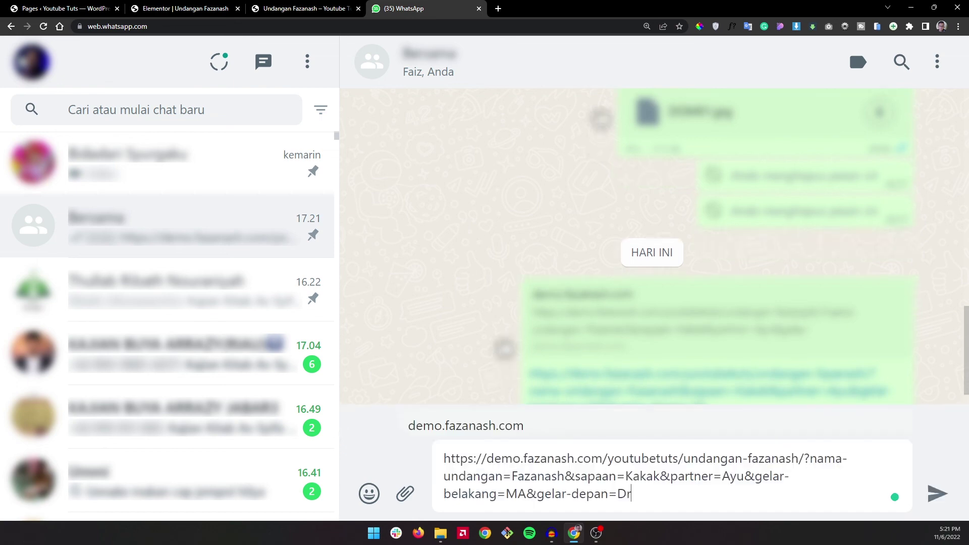
# - Move gelar-depan=Dr from the end of the drafted link to directly after the question mark, followed by an ampersand
pyautogui.hotkey('ctrl', 'shift', 'Left')
pyautogui.hotkey('ctrl', 'shift', 'Left')
pyautogui.hotkey('ctrl', 'shift', 'Left')
pyautogui.hotkey('ctrl', 'c')
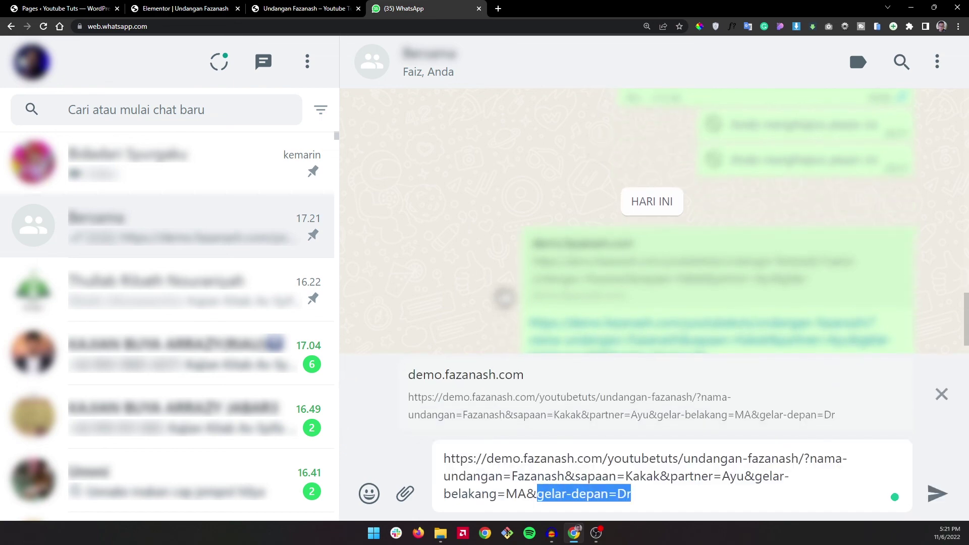
pyautogui.press('BackSpace')
pyautogui.press('Up')
pyautogui.hotkey('ctrl', 'Left')
pyautogui.hotkey('ctrl', 'v')
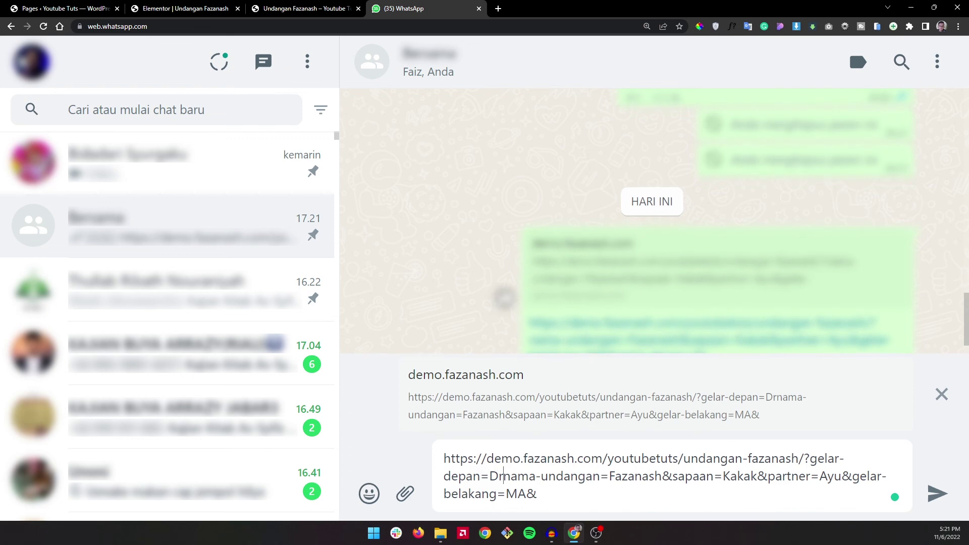
pyautogui.write('&')
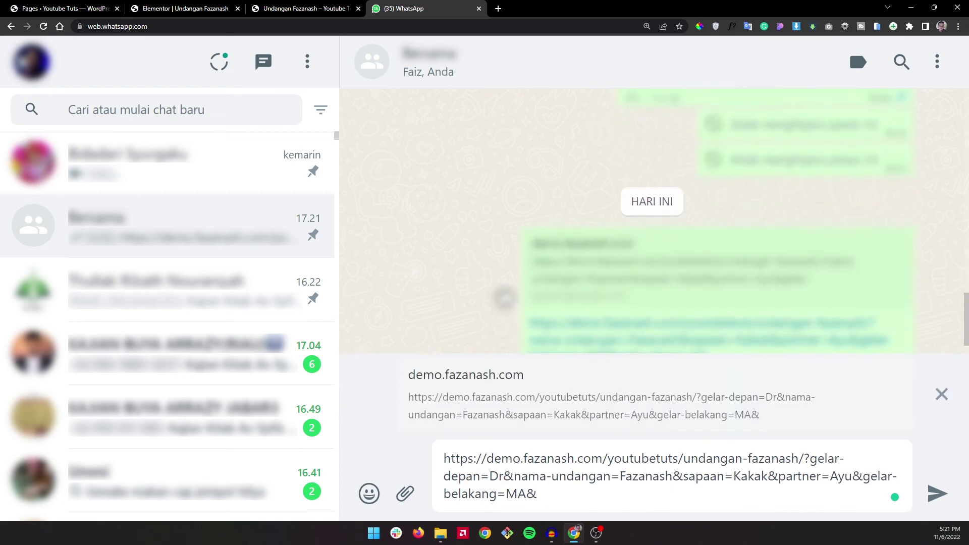
# - Move sapaan=Kakak to the front of the drafted link's parameters, separated from gelar-depan by an ampersand
pyautogui.hotkey('ctrl', 'Right')
pyautogui.hotkey('ctrl', 'Right')
pyautogui.hotkey('ctrl', 'Right')
pyautogui.hotkey('ctrl', 'Right')
pyautogui.hotkey('ctrl', 'Right')
pyautogui.hotkey('ctrl', 'Right')
pyautogui.hotkey('ctrl', 'shift', 'Right')
pyautogui.hotkey('shift', 'Right')
pyautogui.hotkey('shift', 'Right')
pyautogui.hotkey('shift', 'Right')
pyautogui.hotkey('shift', 'Right')
pyautogui.hotkey('shift', 'Right')
pyautogui.hotkey('shift', 'Right')
pyautogui.hotkey('ctrl', 'c')
pyautogui.press('BackSpace')
pyautogui.hotkey('ctrl', 'Left')
pyautogui.hotkey('ctrl', 'Left')
pyautogui.hotkey('ctrl', 'Left')
pyautogui.hotkey('ctrl', 'Left')
pyautogui.hotkey('ctrl', 'Left')
pyautogui.hotkey('ctrl', 'Left')
pyautogui.hotkey('ctrl', 'Left')
pyautogui.hotkey('ctrl', 'Left')
pyautogui.hotkey('ctrl', 'Left')
pyautogui.hotkey('ctrl', 'Left')
pyautogui.hotkey('ctrl', 'Left')
pyautogui.hotkey('ctrl', 'Left')
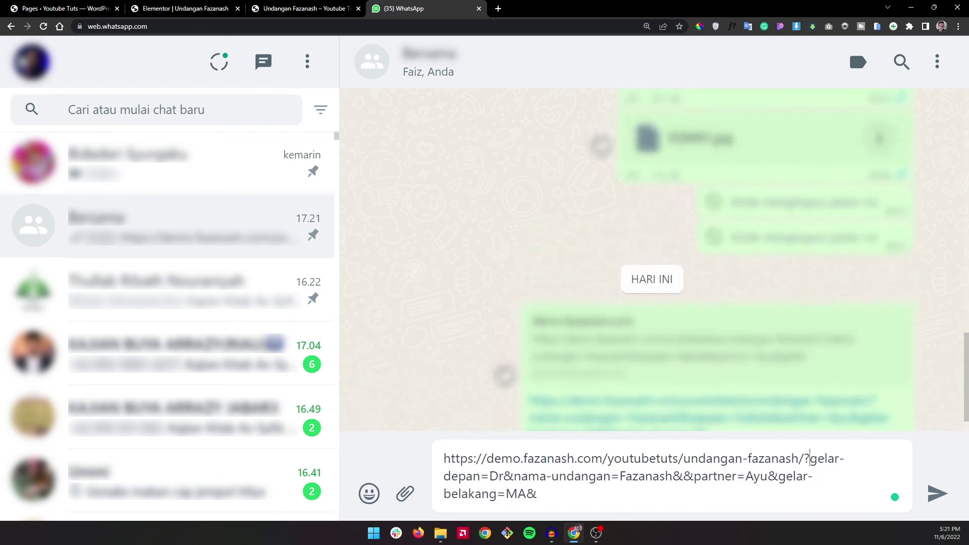
pyautogui.hotkey('ctrl', 'v')
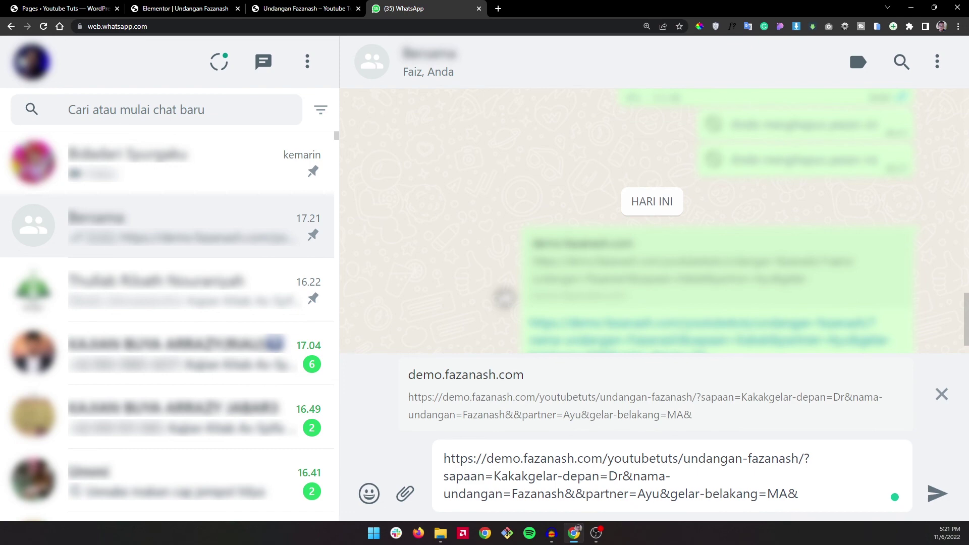
pyautogui.write('&')
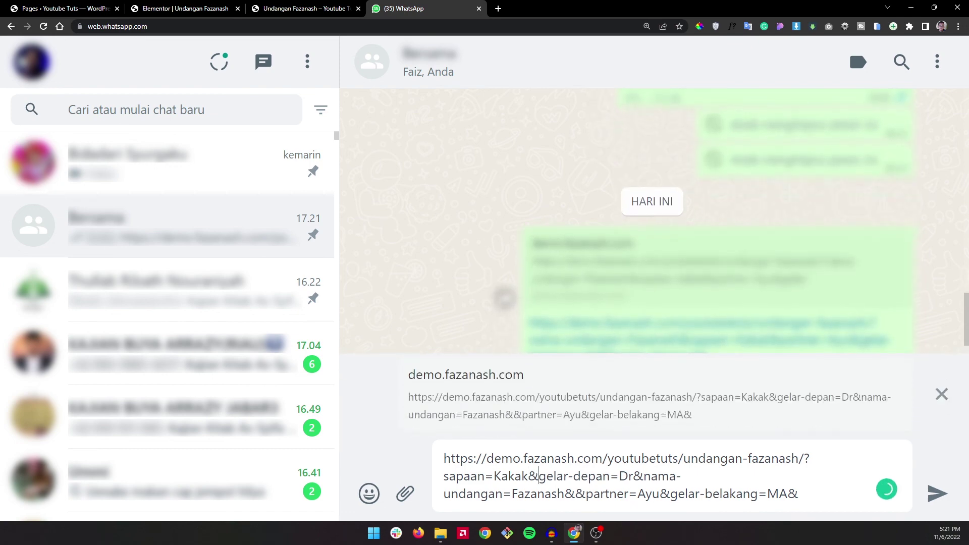
# - Complete the drafted link's front title as Dr. and delete the surplus ampersands before partner and at the end
pyautogui.click(634, 476)
pyautogui.write('.')
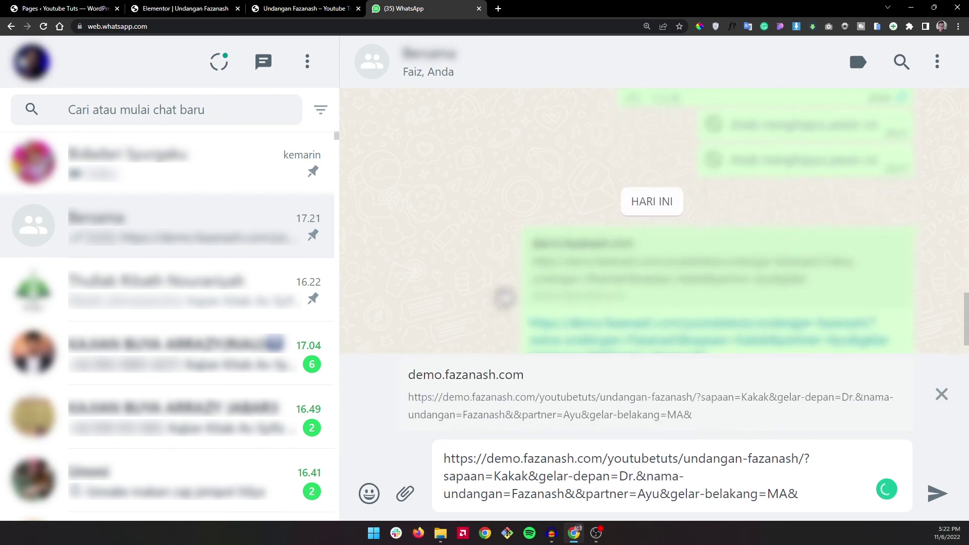
pyautogui.press('BackSpace')
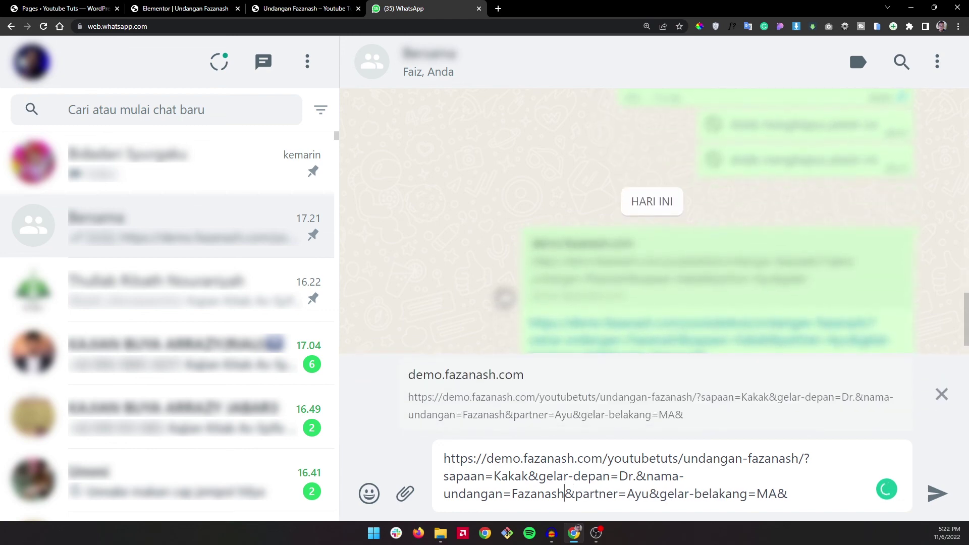
pyautogui.press('BackSpace')
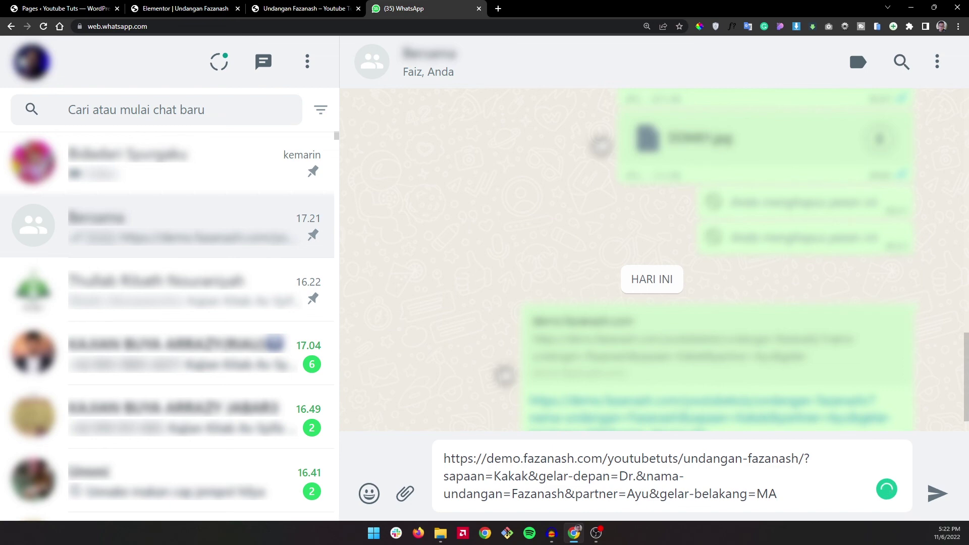
# - Move &gelar-belakang=MA from the end of the drafted link to directly before &partner, after the nama-undangan value
pyautogui.hotkey('shift', 'Left')
pyautogui.hotkey('shift', 'Left')
pyautogui.hotkey('shift', 'Left')
pyautogui.hotkey('shift', 'Left')
pyautogui.hotkey('shift', 'Left')
pyautogui.hotkey('shift', 'Left')
pyautogui.hotkey('shift', 'Left')
pyautogui.hotkey('shift', 'Left')
pyautogui.hotkey('shift', 'Left')
pyautogui.hotkey('shift', 'Left')
pyautogui.hotkey('shift', 'Left')
pyautogui.hotkey('shift', 'Left')
pyautogui.hotkey('shift', 'Left')
pyautogui.hotkey('shift', 'Left')
pyautogui.hotkey('shift', 'Left')
pyautogui.hotkey('shift', 'Left')
pyautogui.hotkey('shift', 'Left')
pyautogui.hotkey('shift', 'Left')
pyautogui.hotkey('ctrl', 'c')
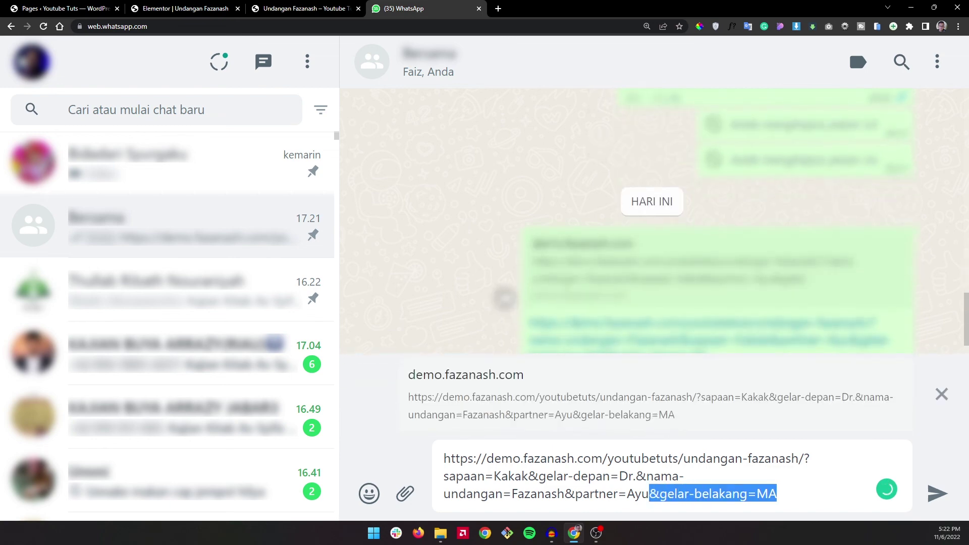
pyautogui.press('BackSpace')
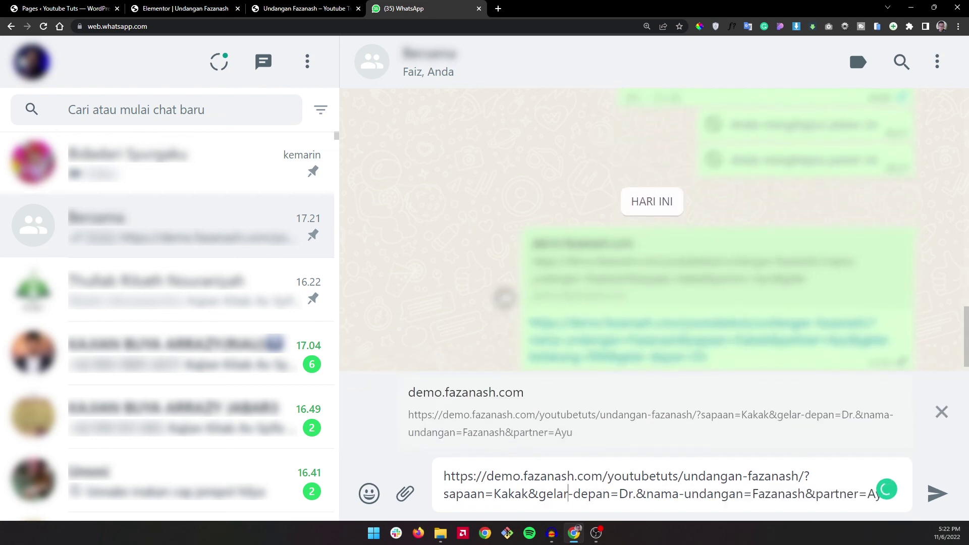
pyautogui.hotkey('ctrl', 'z')
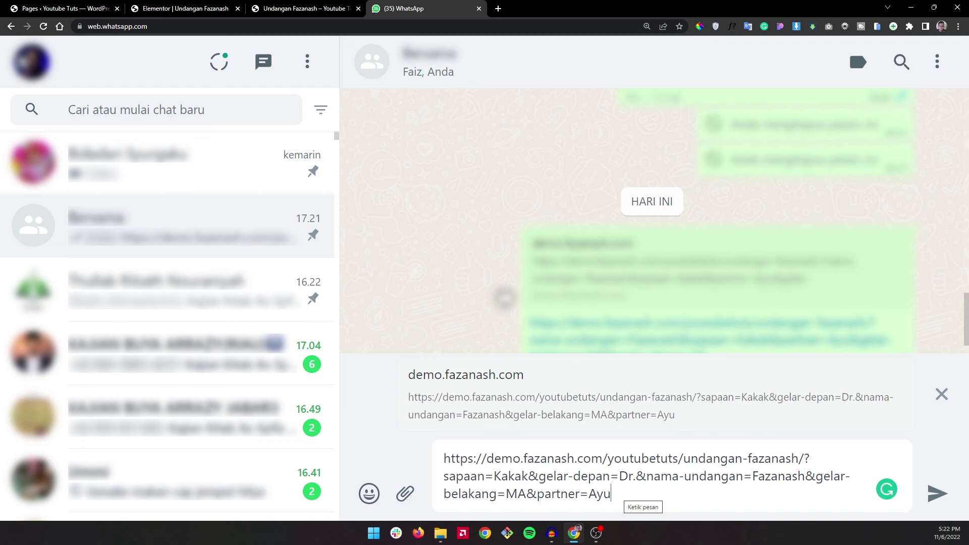
# - Send the rearranged invitation link and open it from the chat
pyautogui.press('Return')
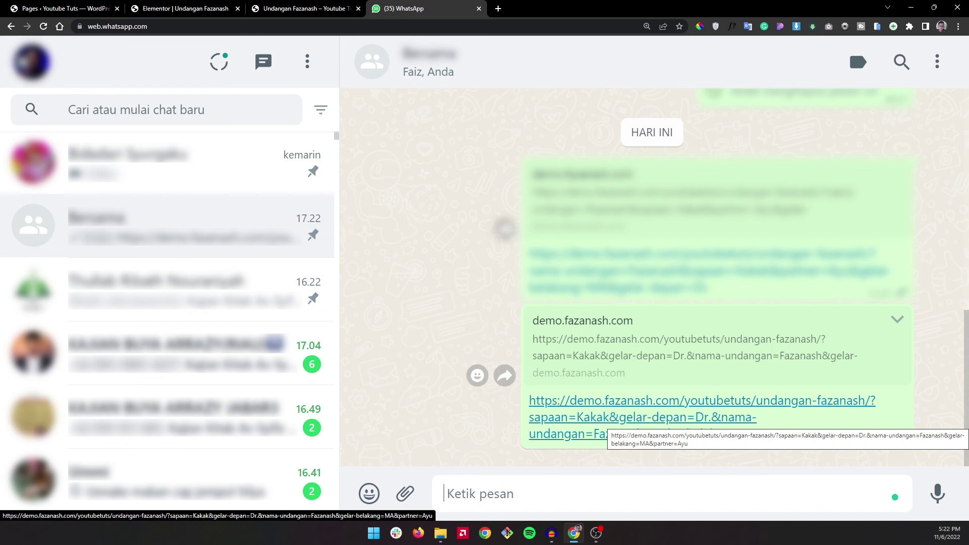
pyautogui.click(601, 419)
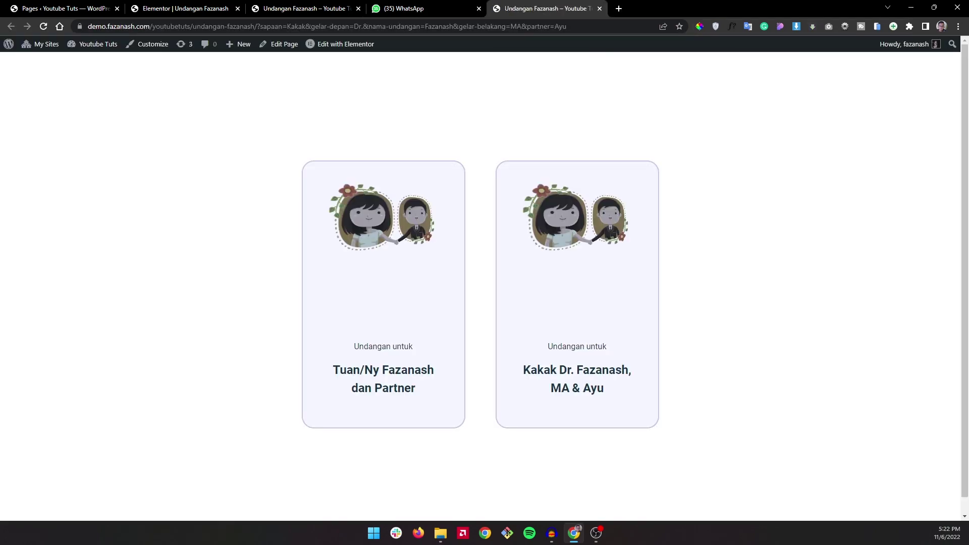
# - Copy the opened invitation page's full address and paste it into a new message draft in the WhatsApp chat
pyautogui.click(404, 8)
pyautogui.hotkey('ctrl', 'v')
pyautogui.hotkey('ctrl', 'z')
pyautogui.hotkey('ctrl', 'Tab')
pyautogui.hotkey('ctrl', 'l')
pyautogui.hotkey('ctrl', 'c')
pyautogui.hotkey('ctrl', 'shift', 'Tab')
pyautogui.hotkey('ctrl', 'v')
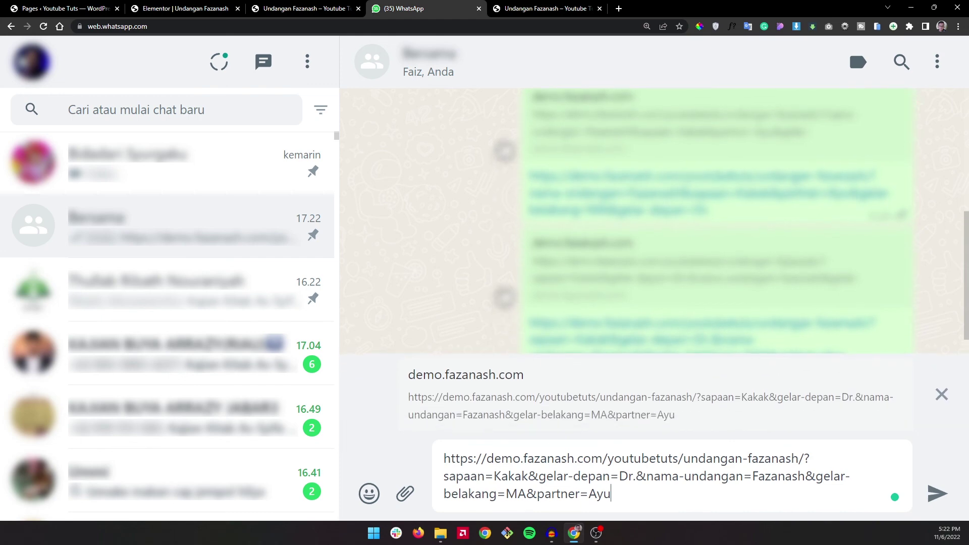
# - In the drafted link, set sapaan to Kak and replace the nama-undangan and partner values with another sample couple's first names
pyautogui.doubleClick(511, 476)
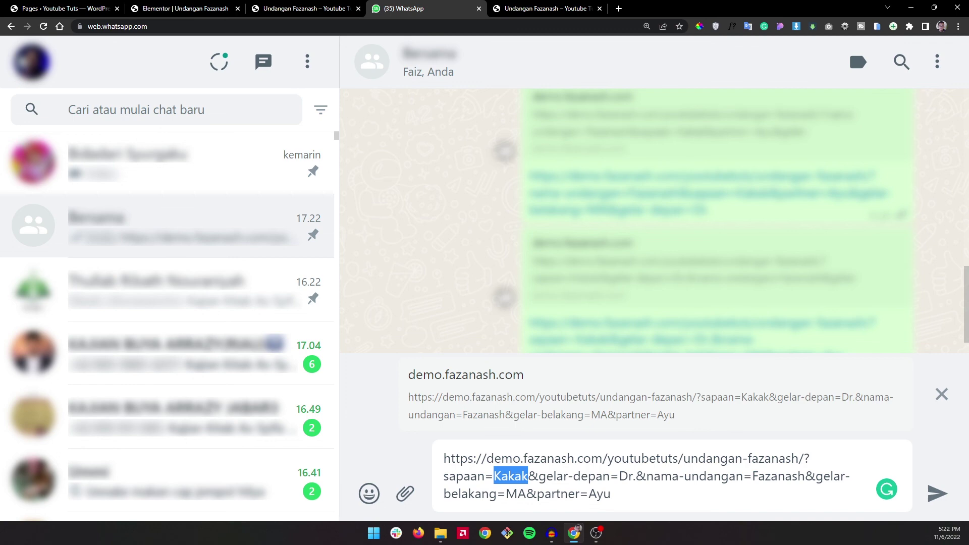
pyautogui.press('BackSpace')
pyautogui.write('Kak')
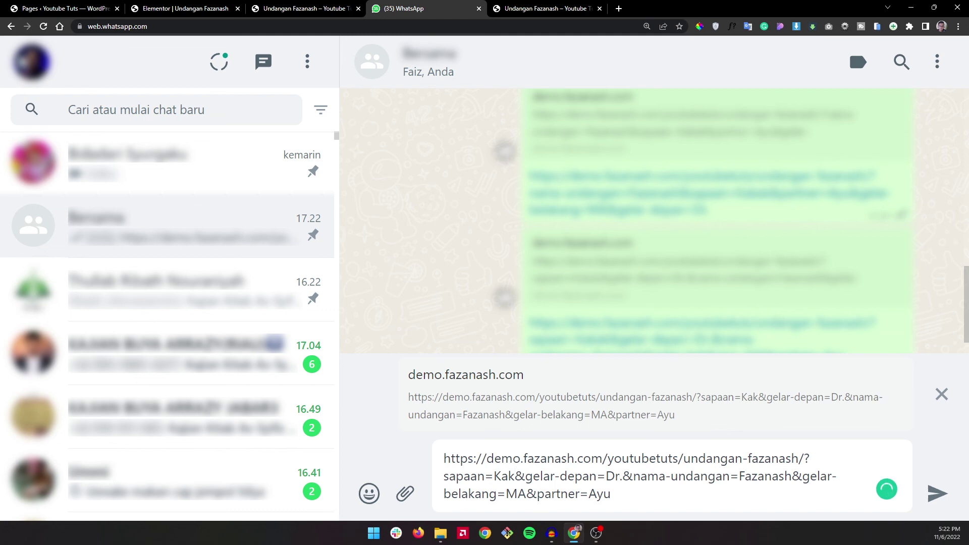
pyautogui.doubleClick(764, 477)
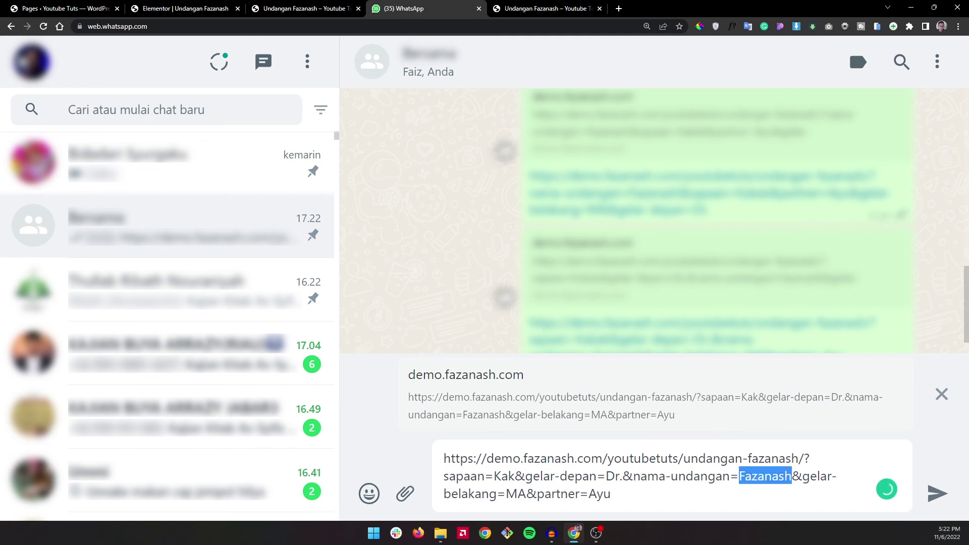
pyautogui.write('Paijo')
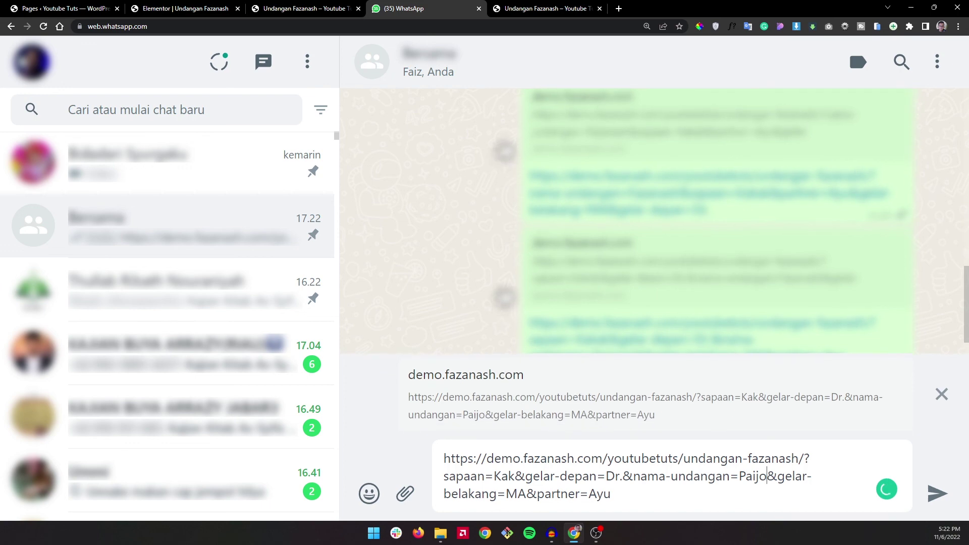
pyautogui.doubleClick(600, 494)
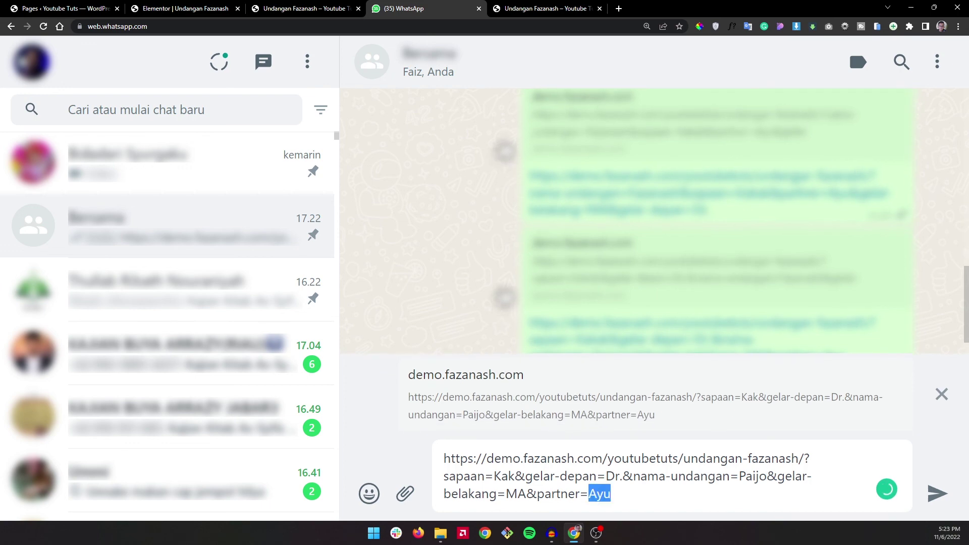
pyautogui.write('Paijem')
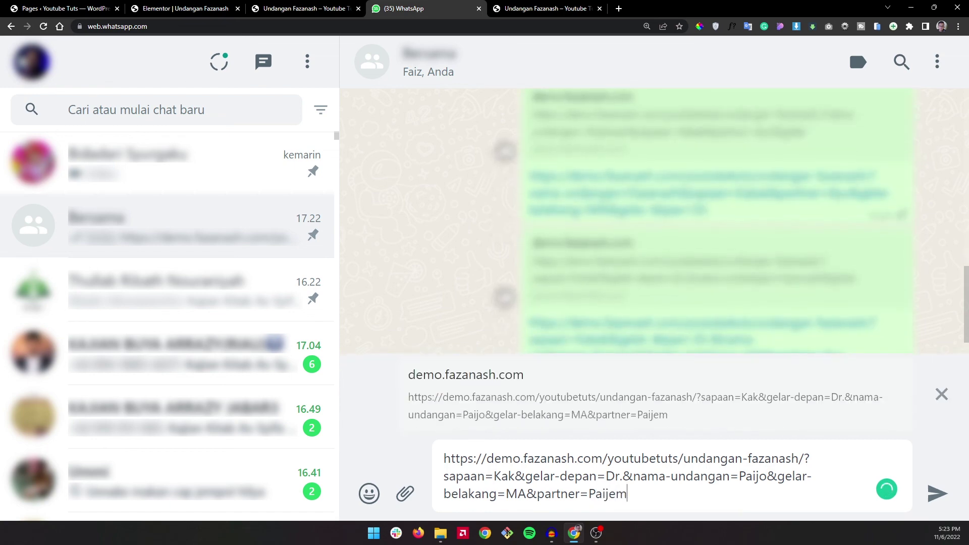
# - Send the edited link and open it from the chat, and close the browser tab of the previous invitation version
pyautogui.press('Return')
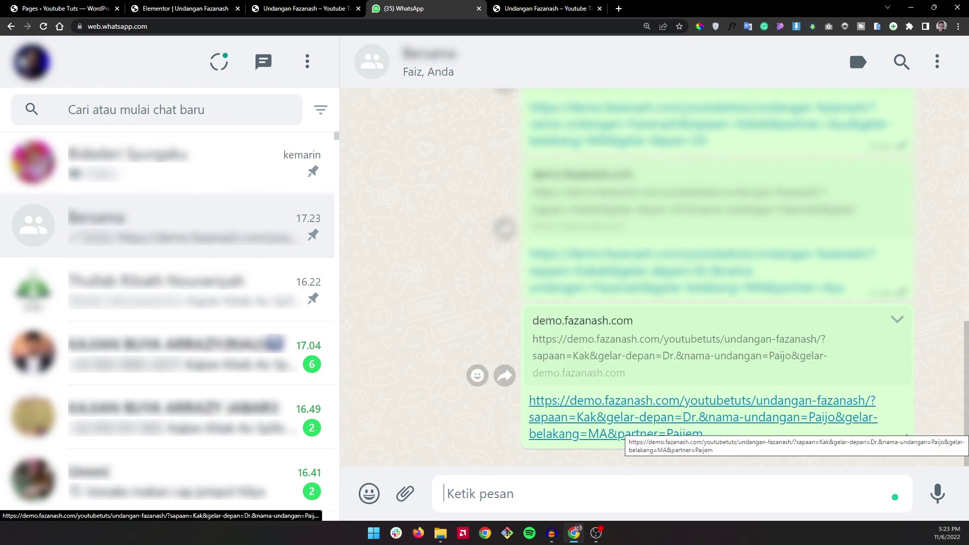
pyautogui.click(656, 418)
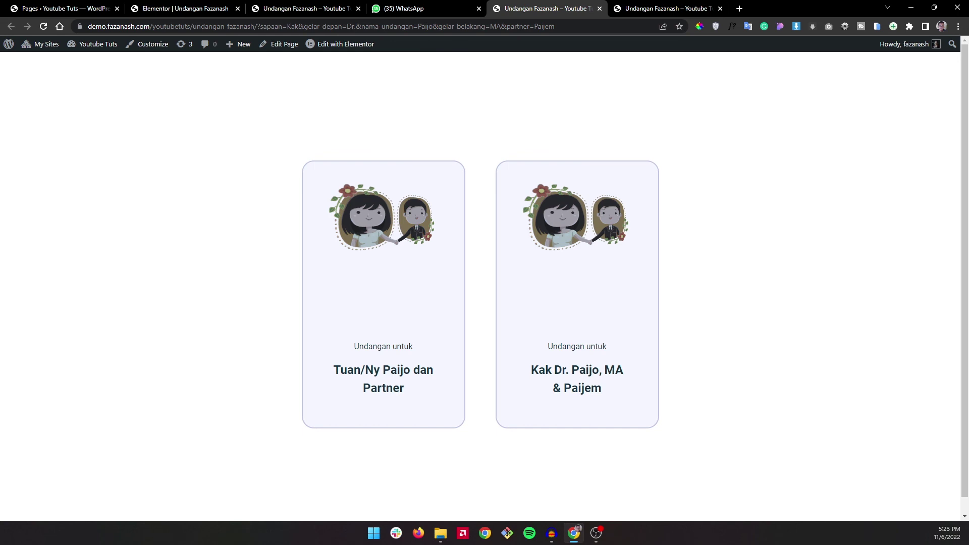
pyautogui.click(669, 9)
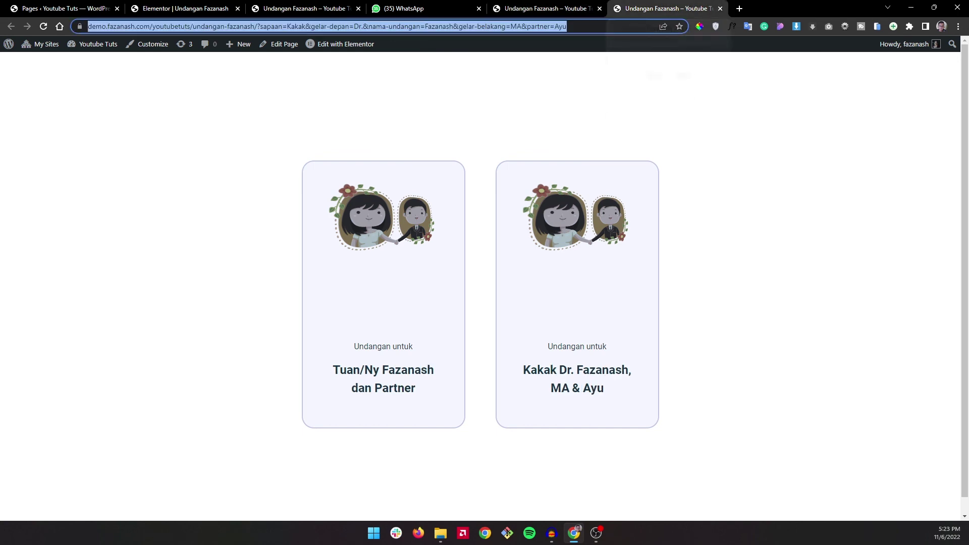
pyautogui.click(720, 8)
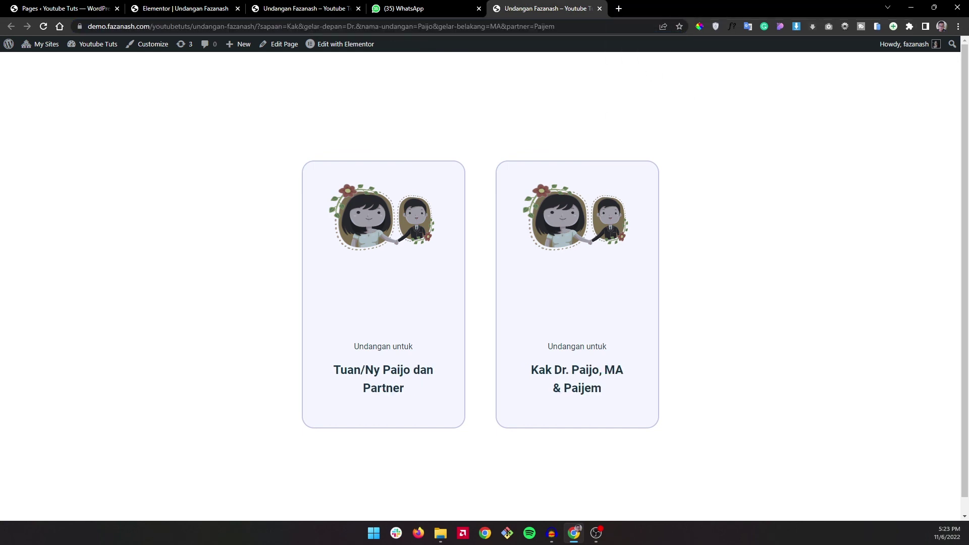